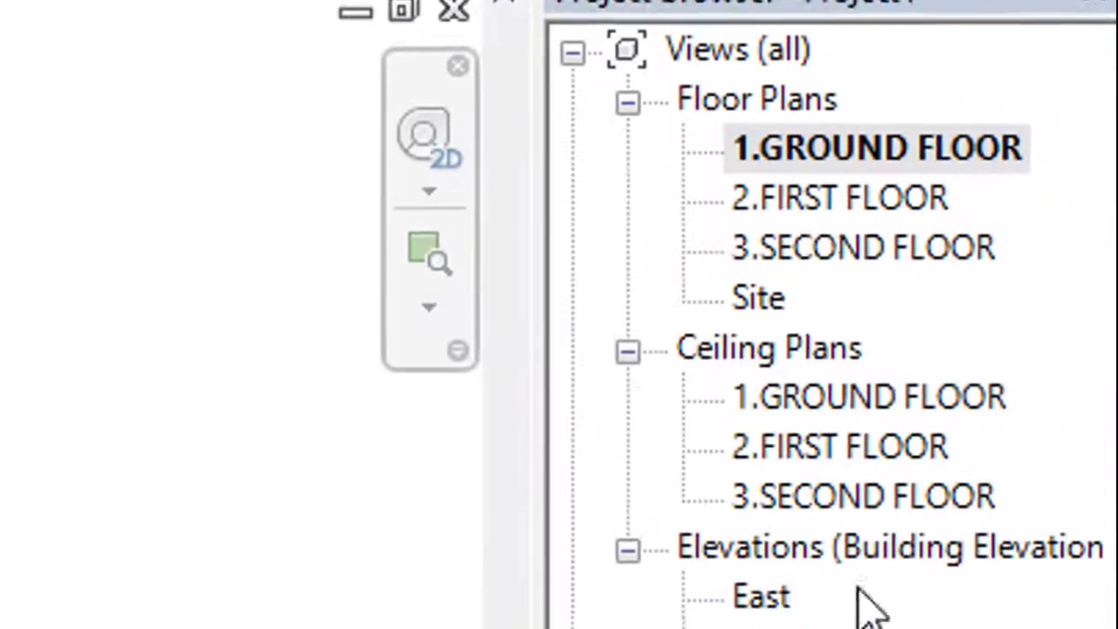
Select the 1.GROUND FLOOR floor plan in the Project Browser.
click(868, 157)
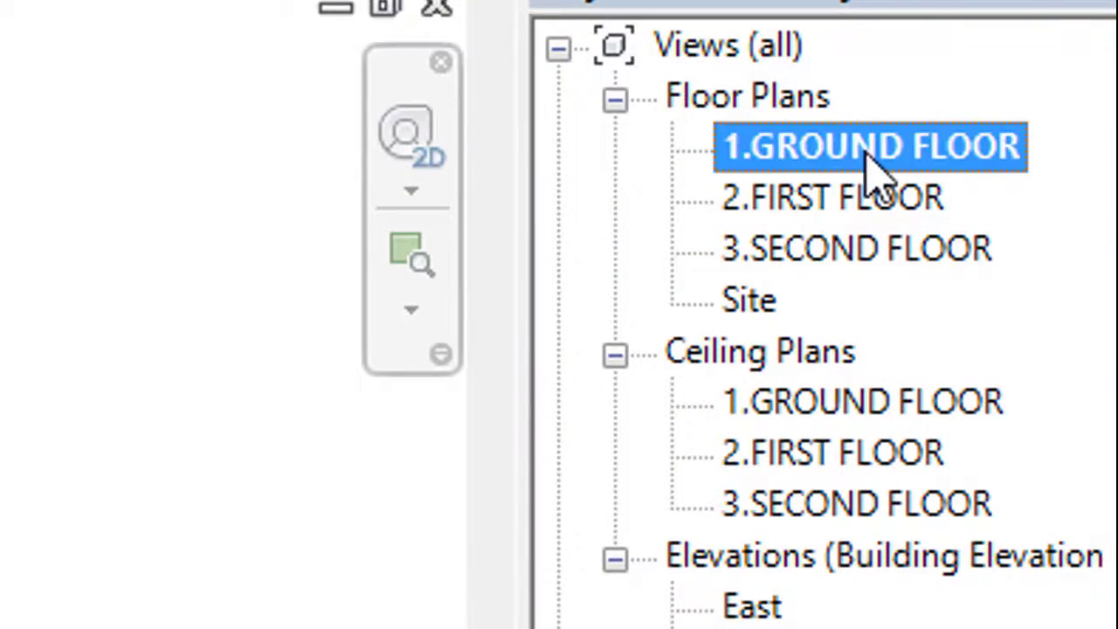
Open 1.GROUND FLOOR, skip saving, draw horizontal grid 1 with GR, and zoom in.
double_click(869, 157)
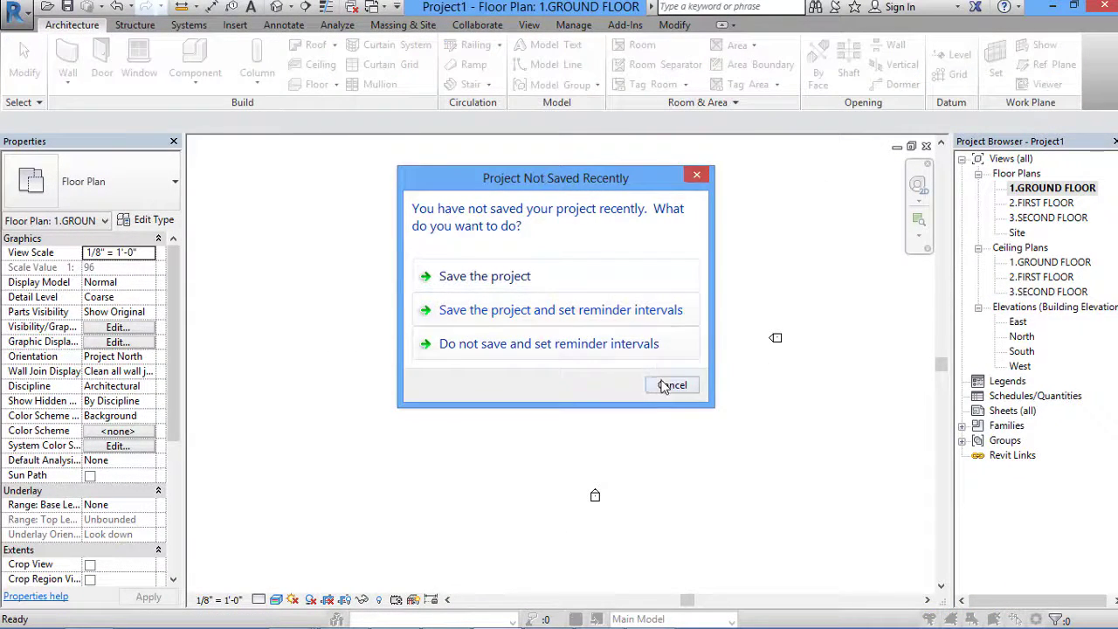
click(663, 386)
key(g)
key(r)
click(505, 279)
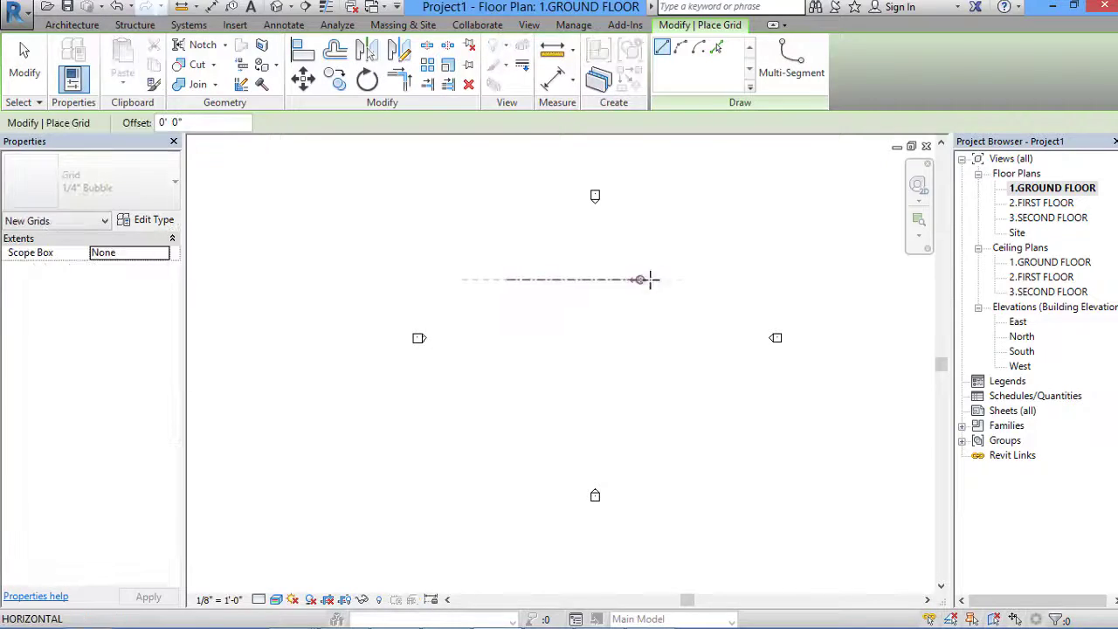
click(689, 279)
right_click(756, 218)
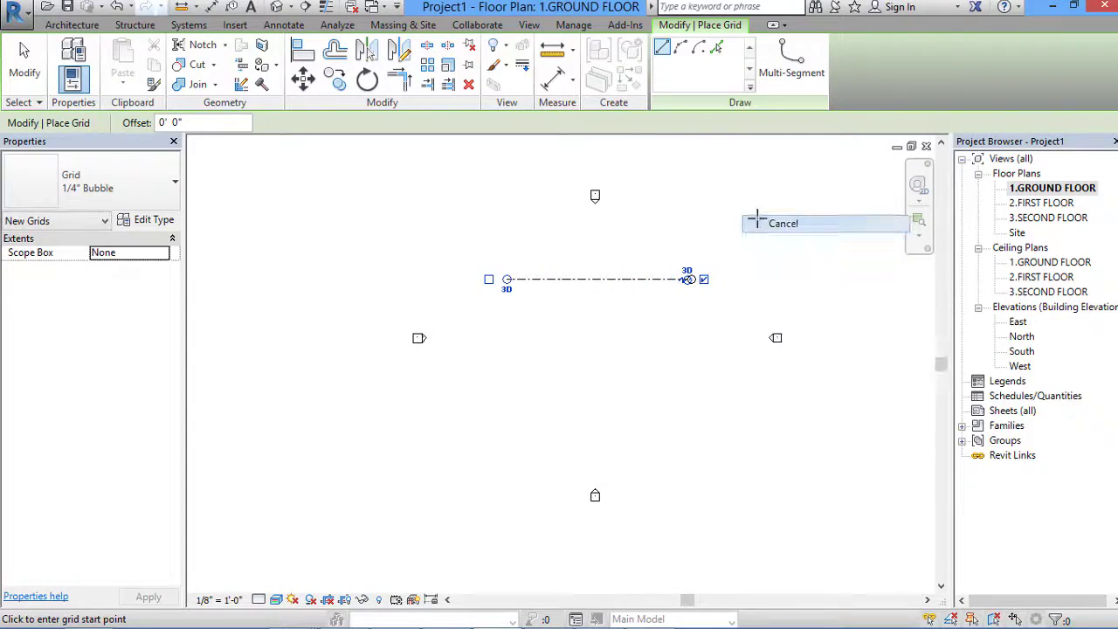
click(777, 223)
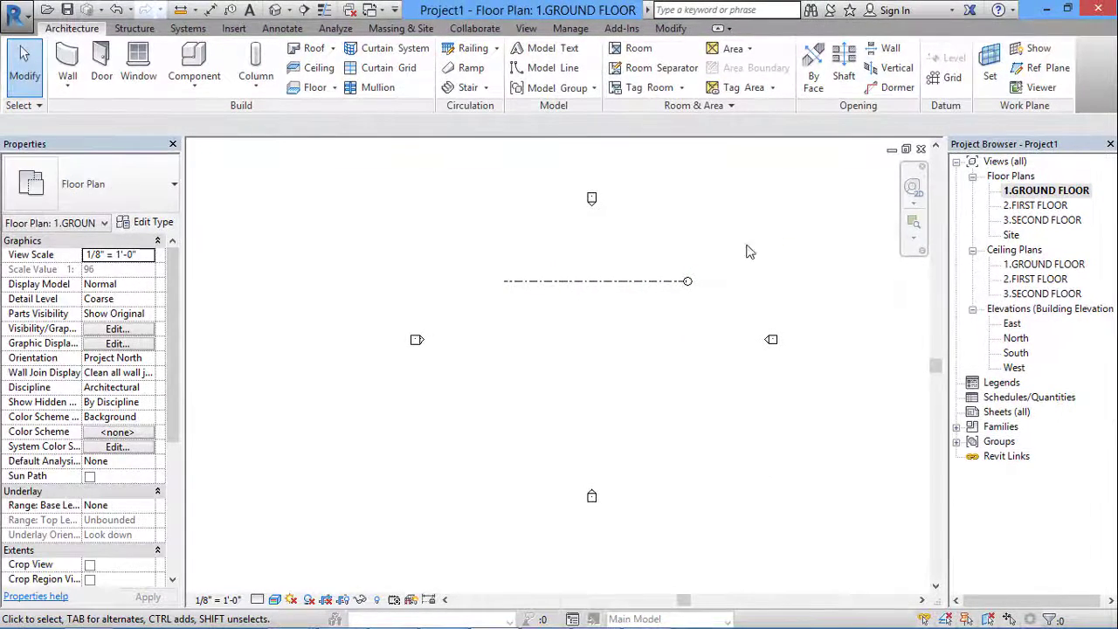
scroll(748, 250, up, 2)
scroll(674, 254, up, 1)
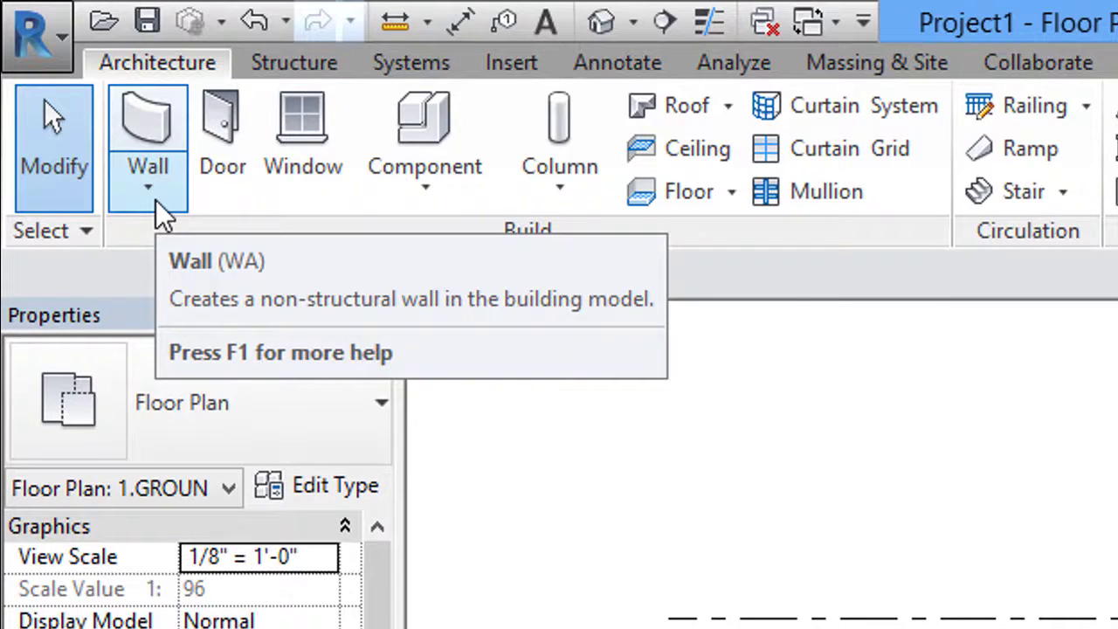
Start the Architectural Wall tool with Generic - 8" walls, 20' 0" high.
click(161, 215)
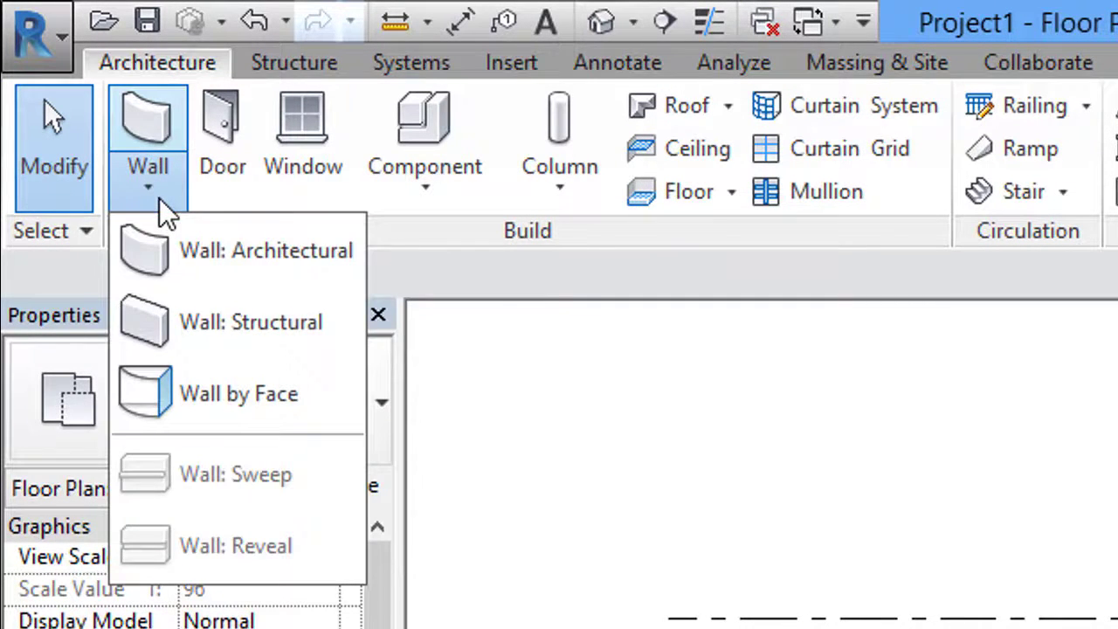
click(166, 279)
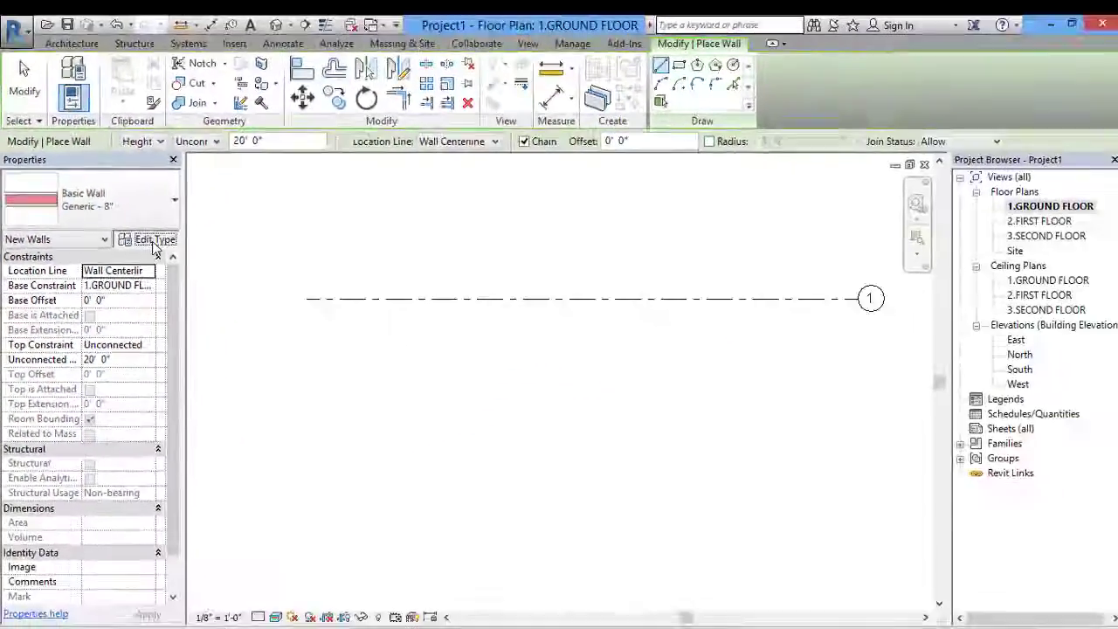
Open the wall's type properties, keeping the Generic - 8" type selected.
click(278, 234)
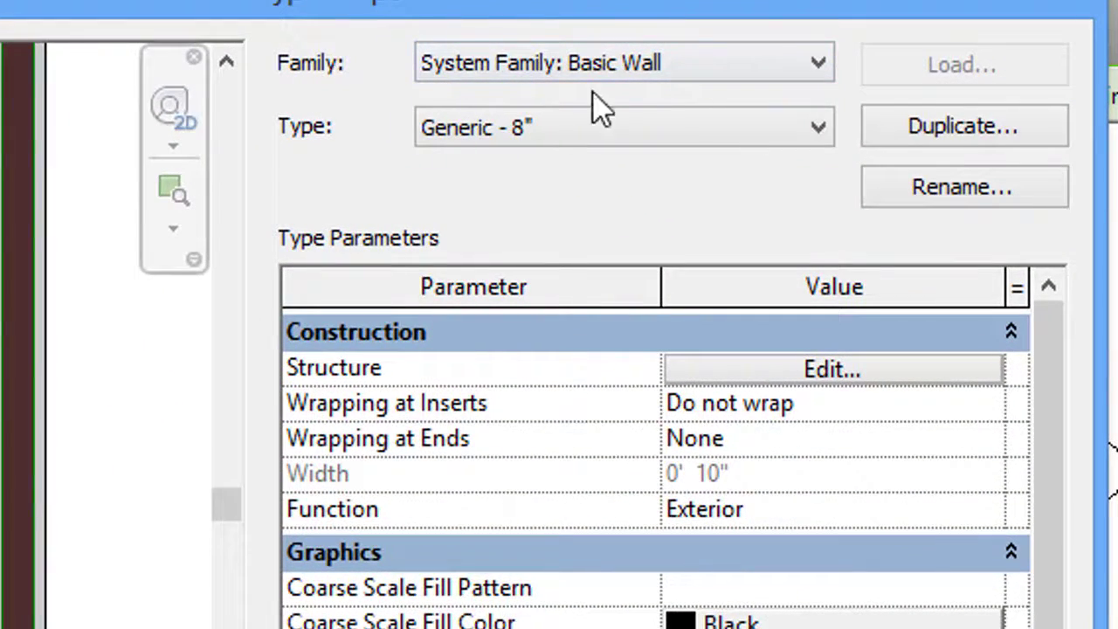
click(718, 126)
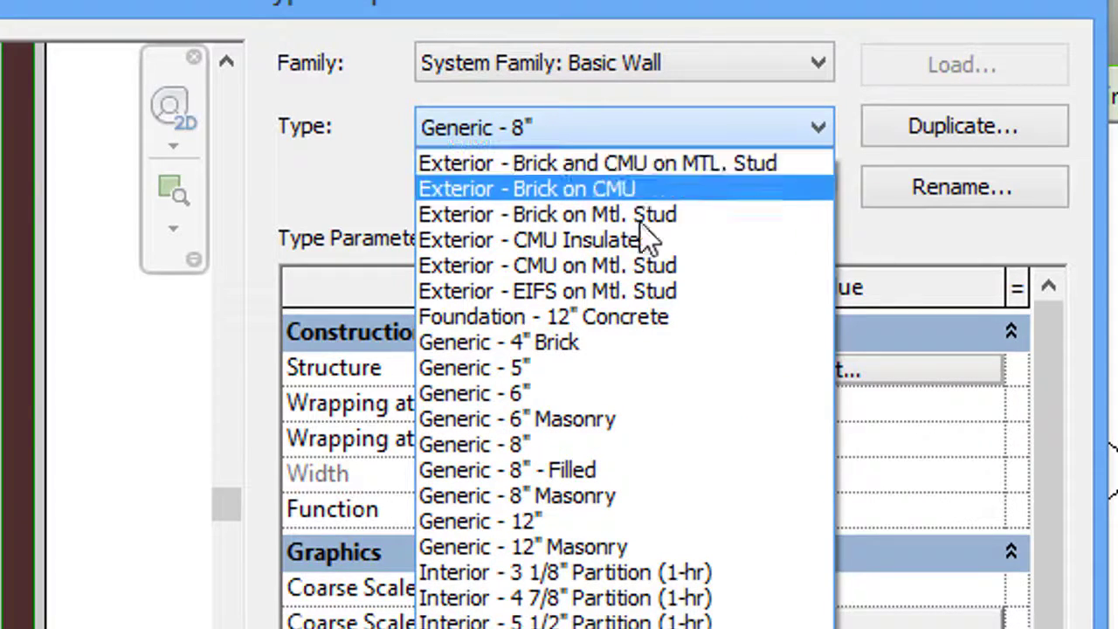
click(310, 207)
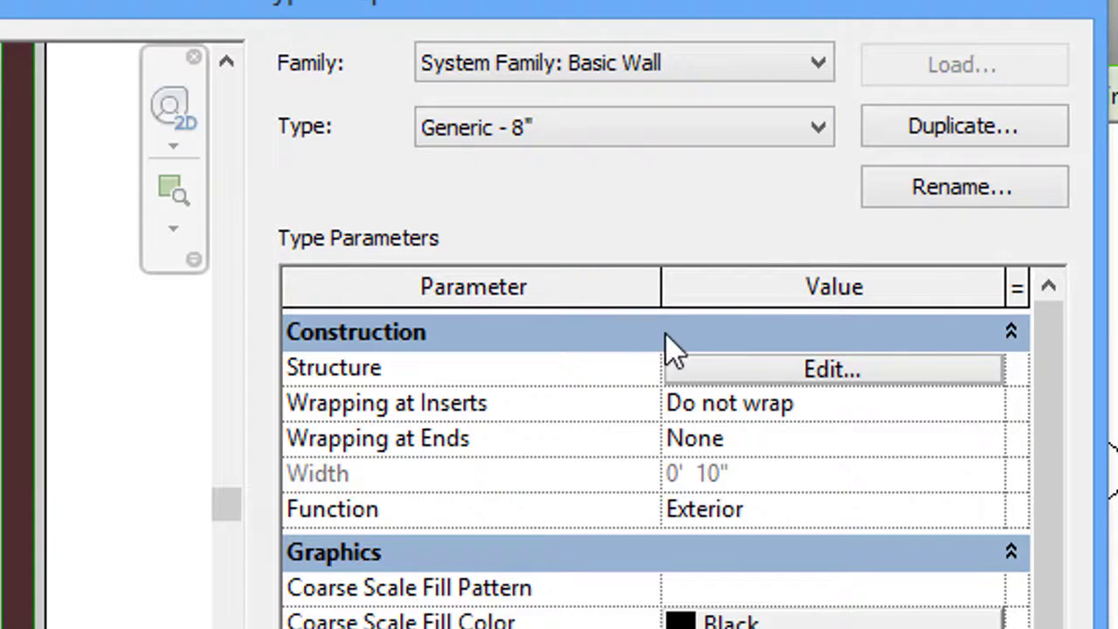
Open the Generic - 8" wall's layer assembly, widen the editor, and inspect its layers.
click(828, 370)
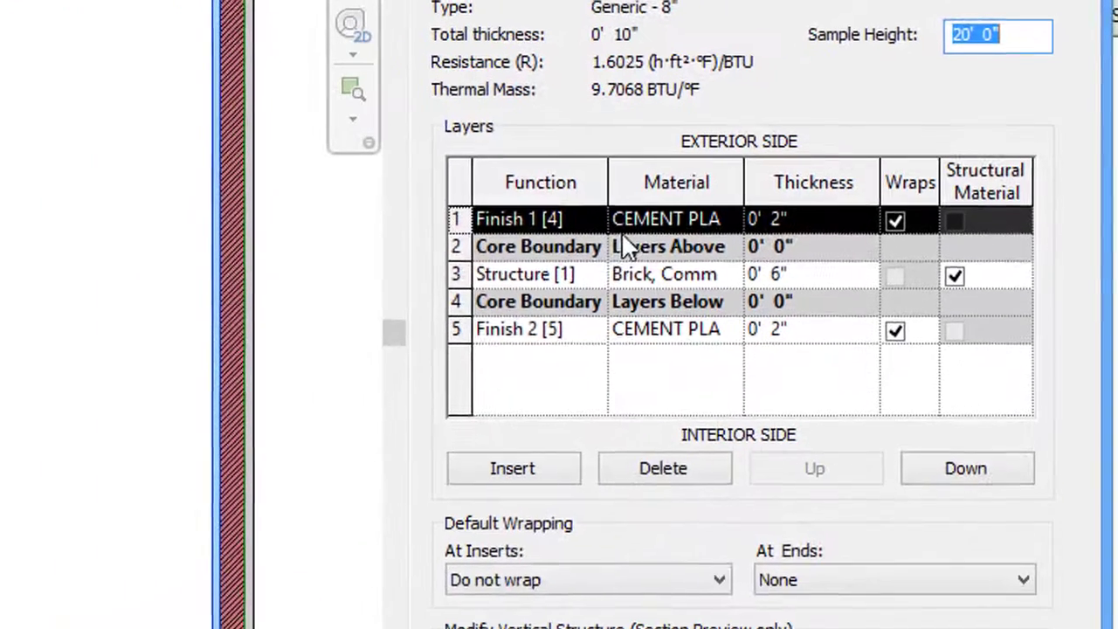
drag(1107, 247, 1117, 247)
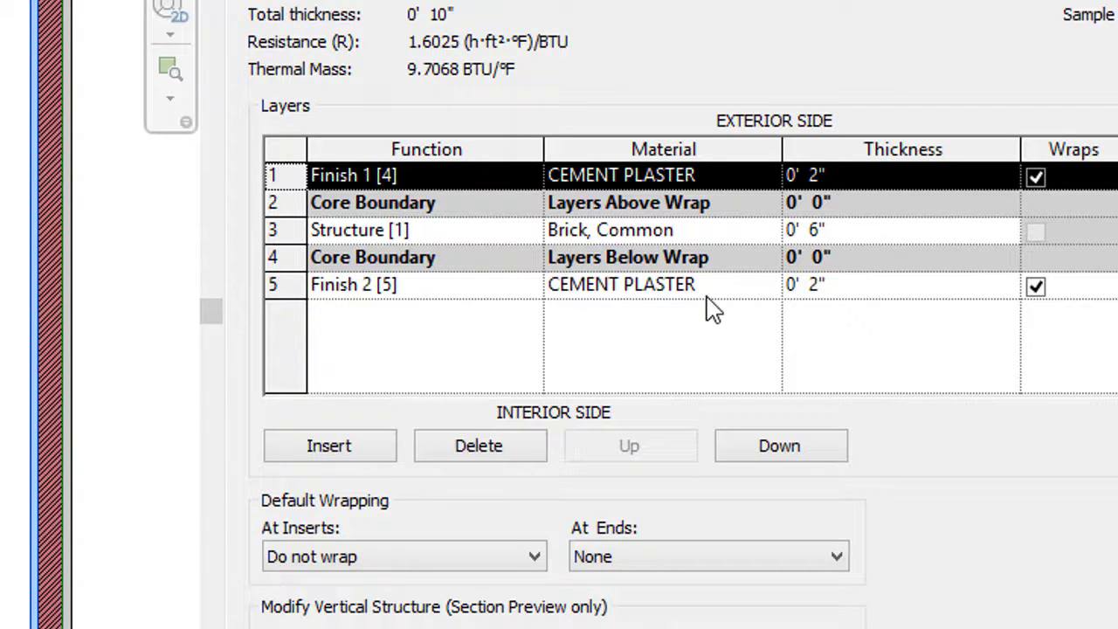
click(391, 180)
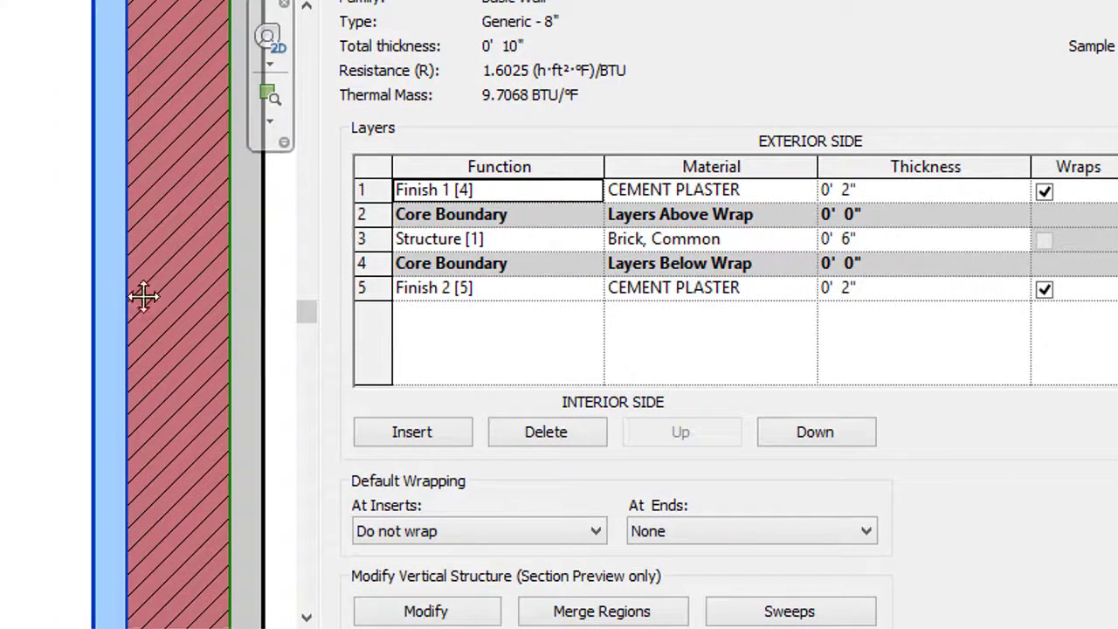
middle_drag(108, 291, 18, 259)
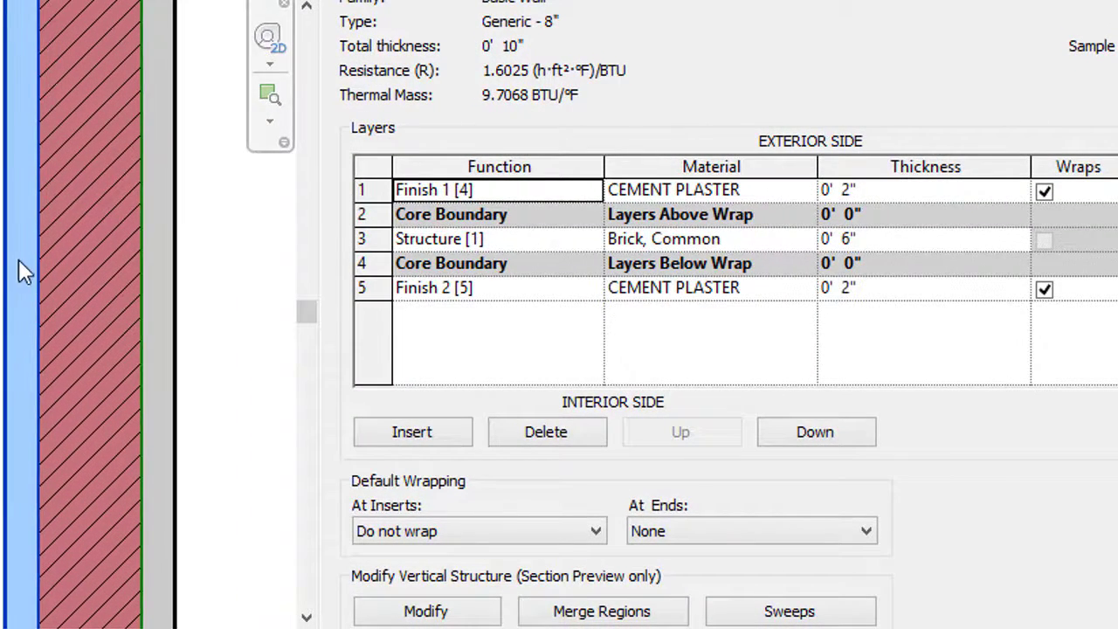
click(468, 248)
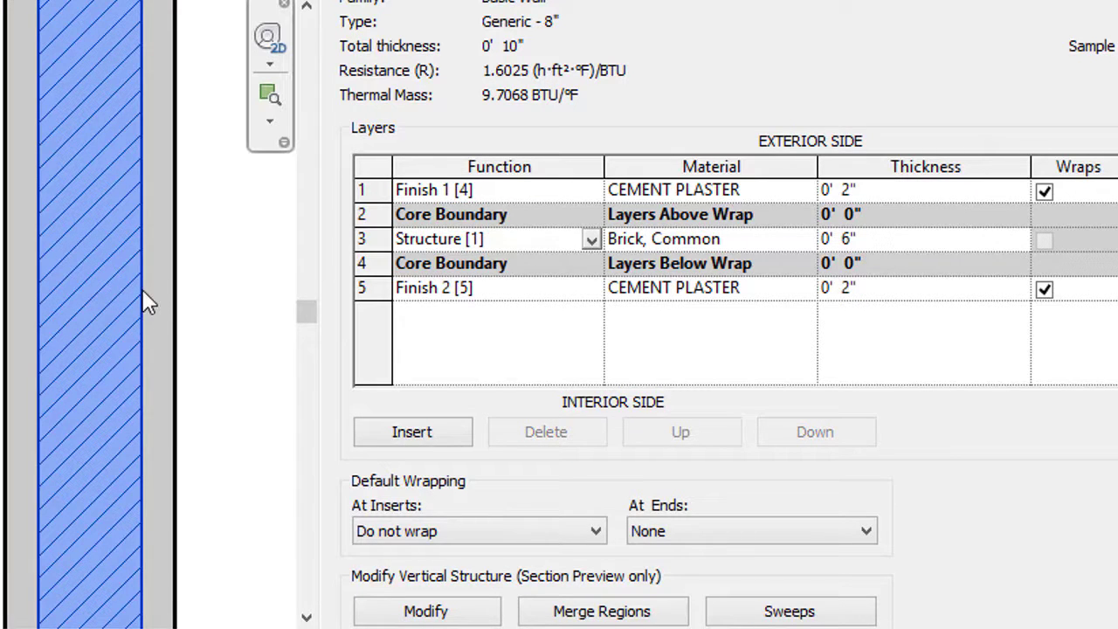
click(443, 289)
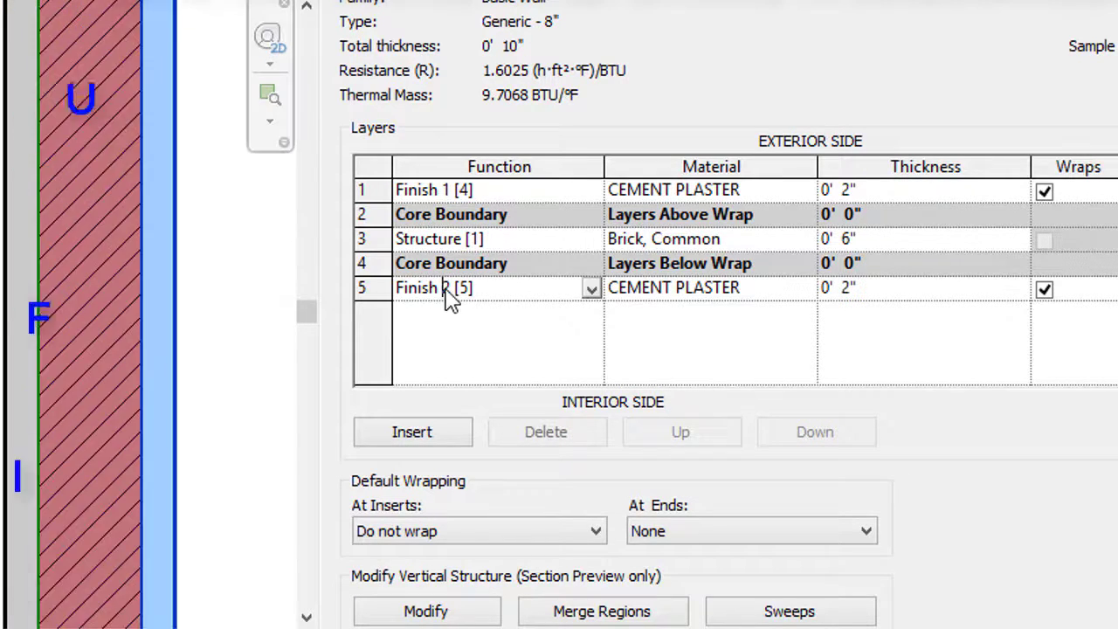
click(234, 332)
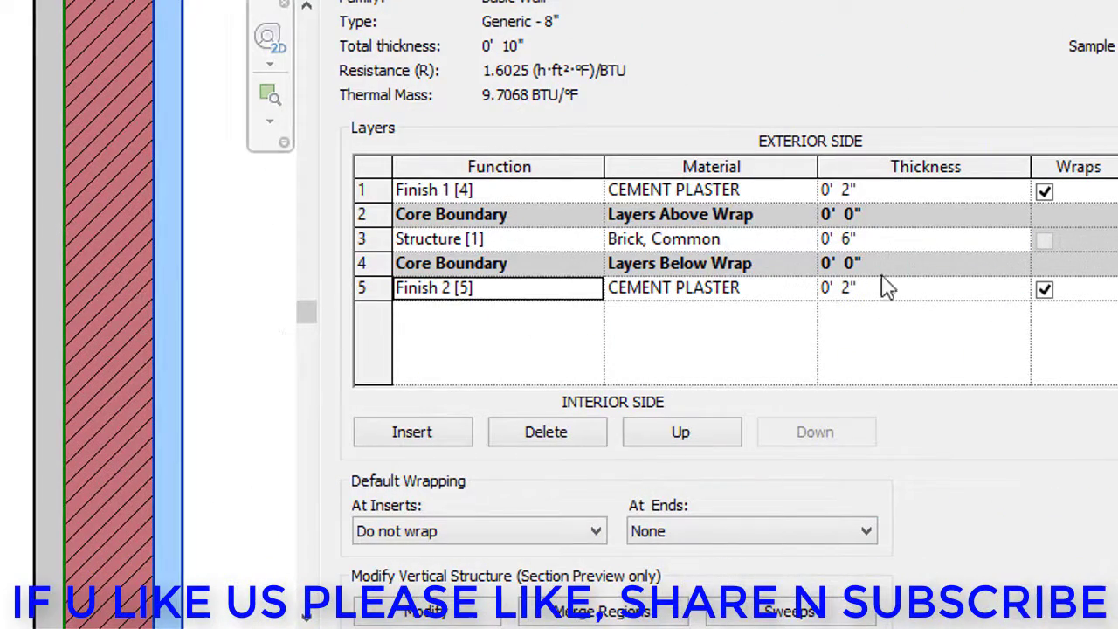
Change the Finish 1 layer thickness to 6", then back to 2".
click(903, 192)
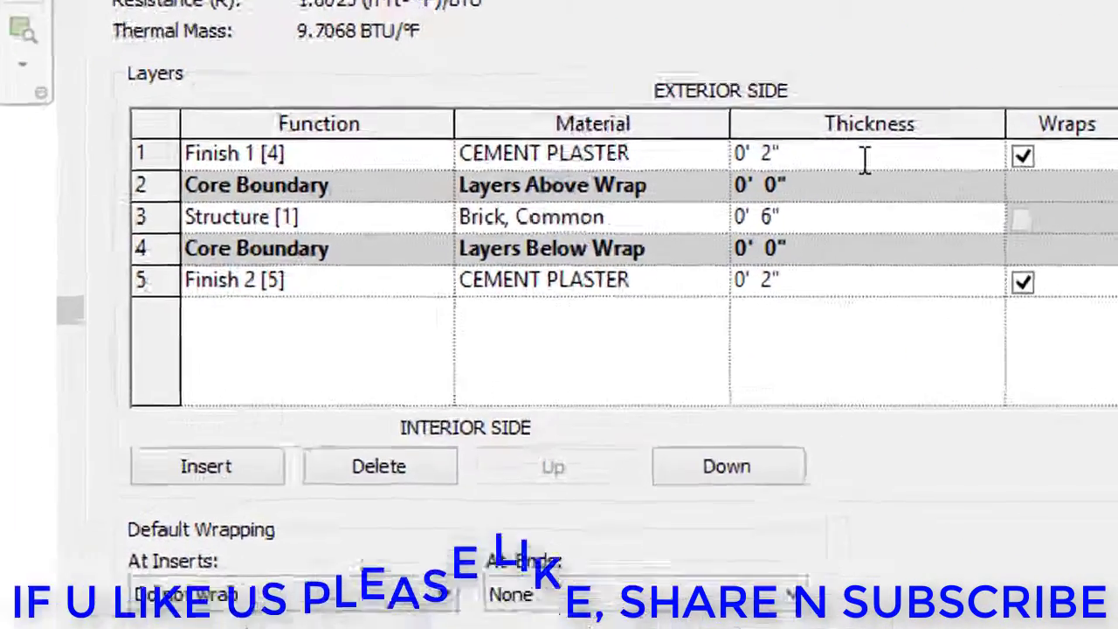
key(BackSpace)
text(6)
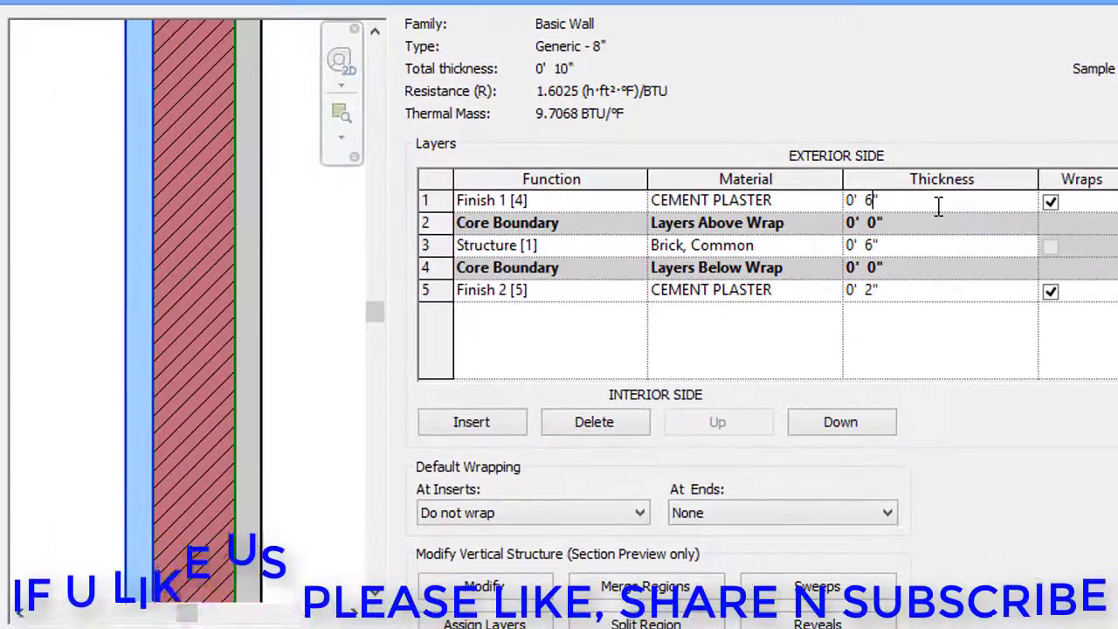
click(964, 370)
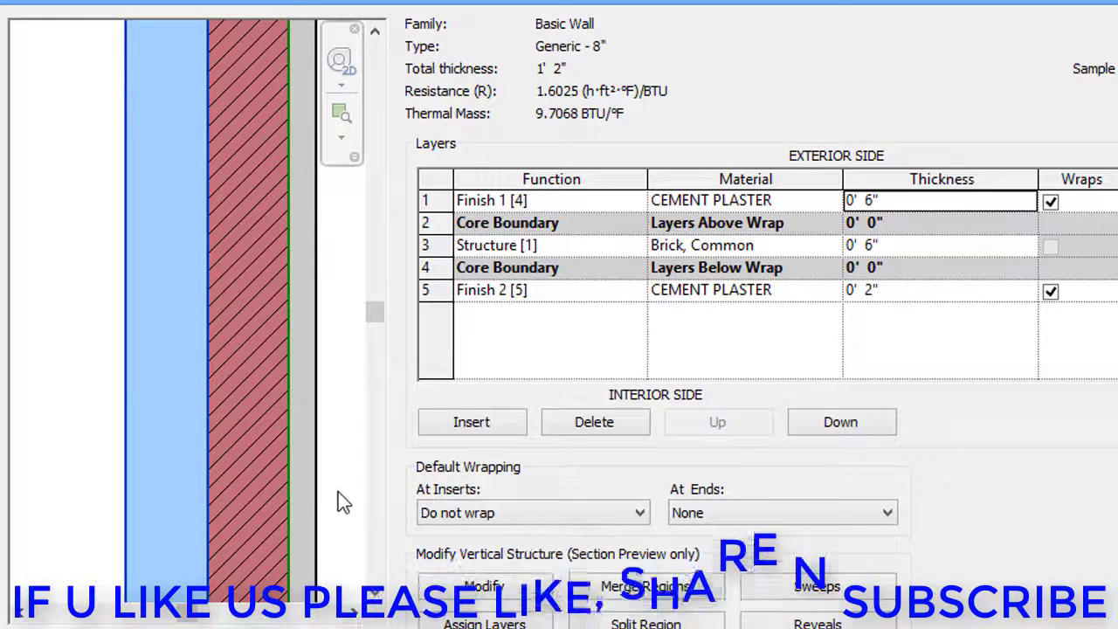
click(869, 200)
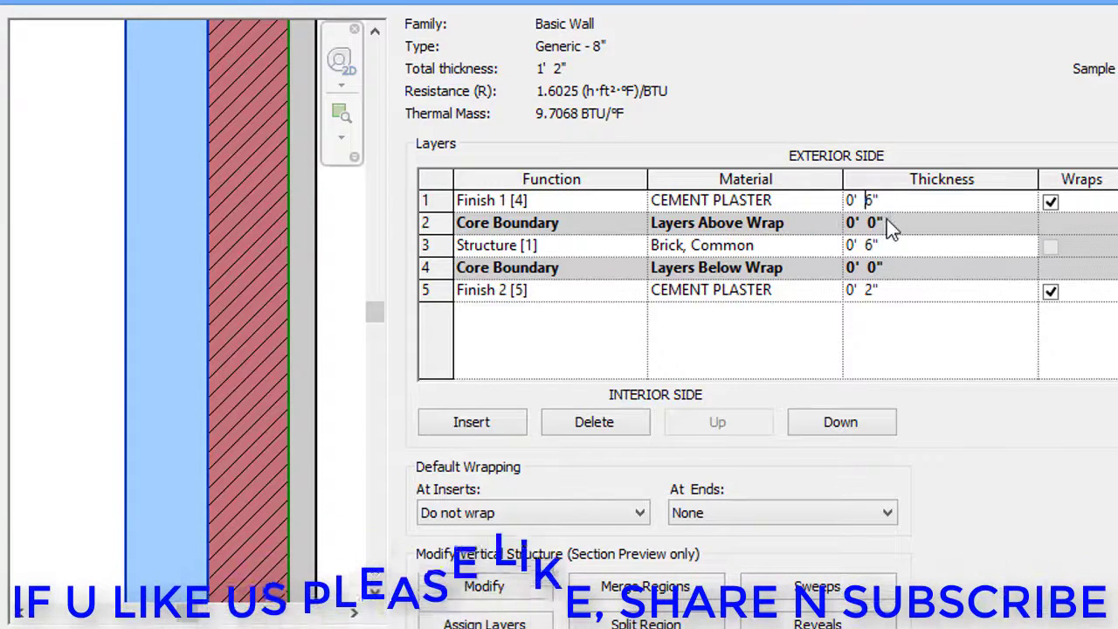
key(BackSpace)
text(2)
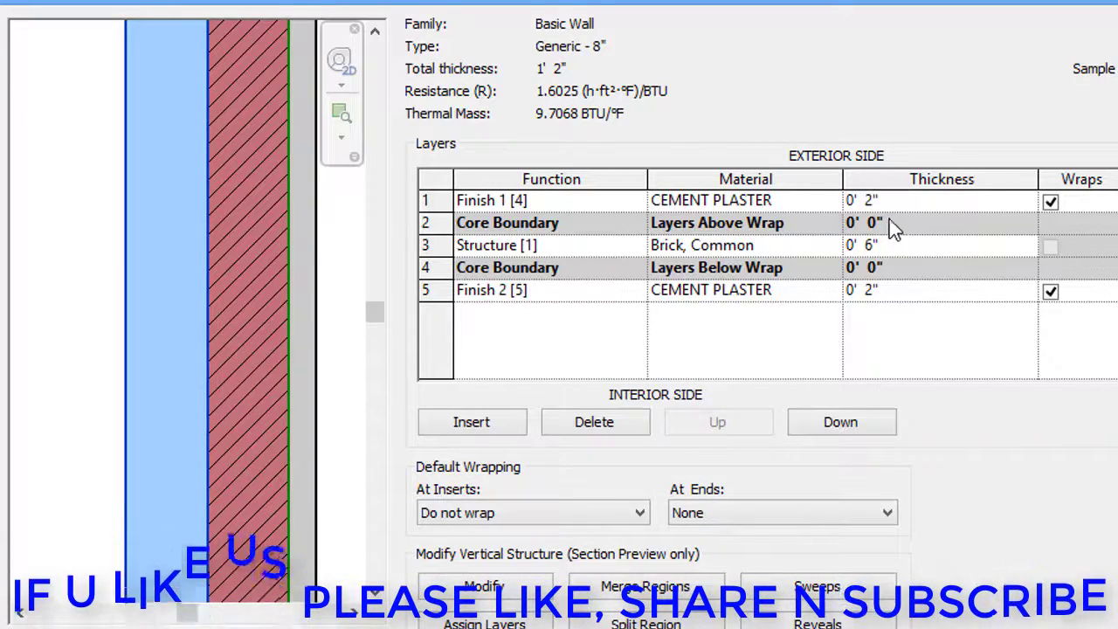
click(919, 353)
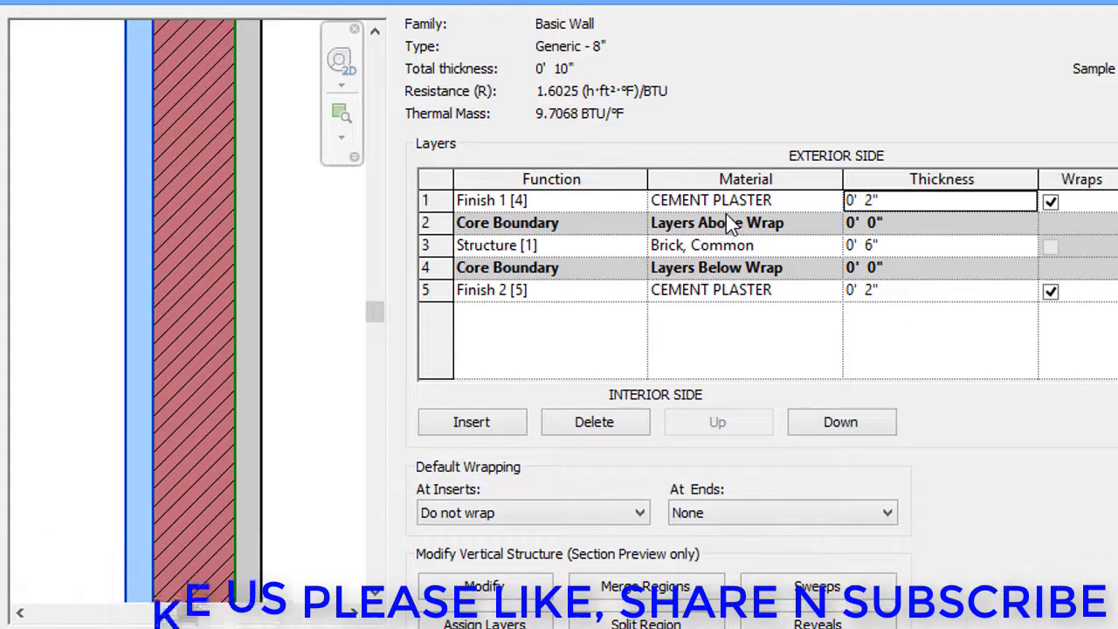
Delete the Finish 1 and Finish 2 layers, leaving only the Structure layer.
click(574, 206)
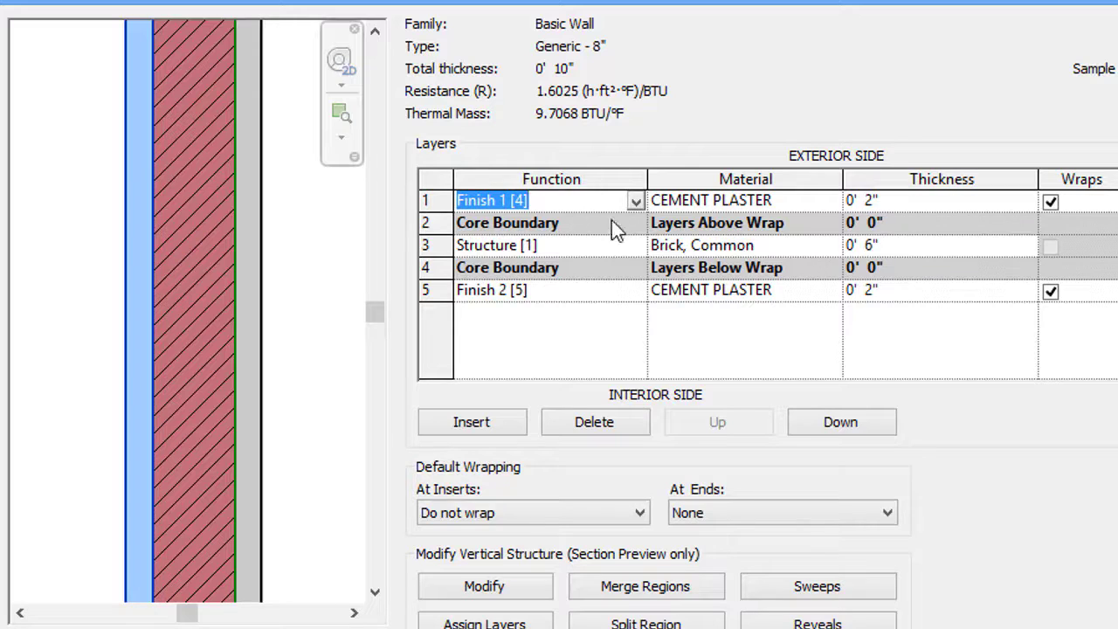
click(623, 420)
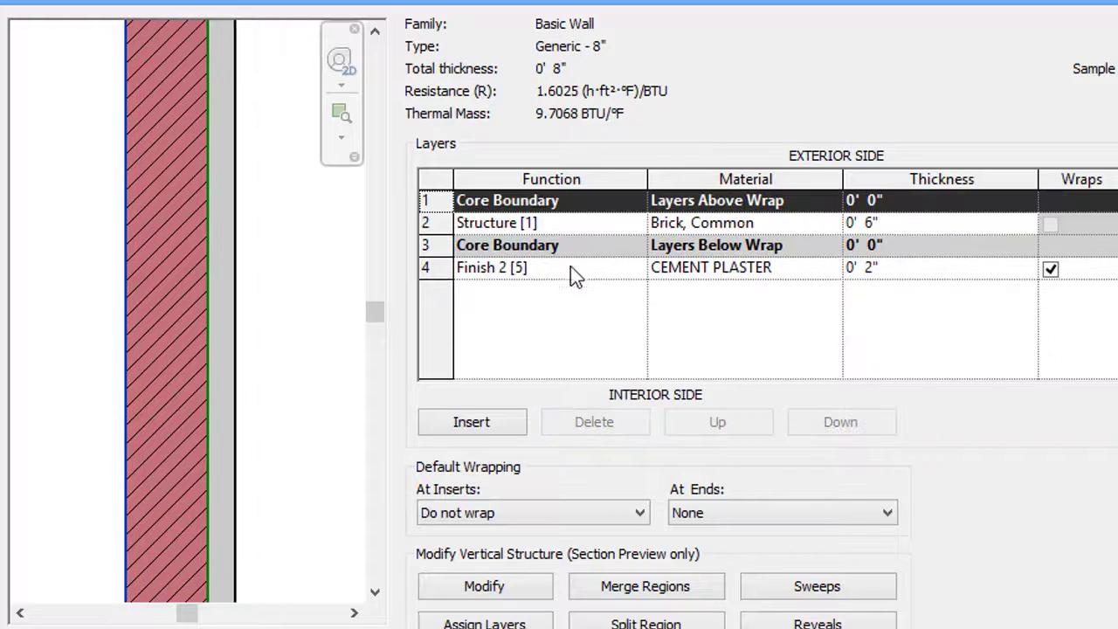
click(570, 267)
click(602, 430)
Assign Brick, Common as the Structure layer's material.
click(834, 229)
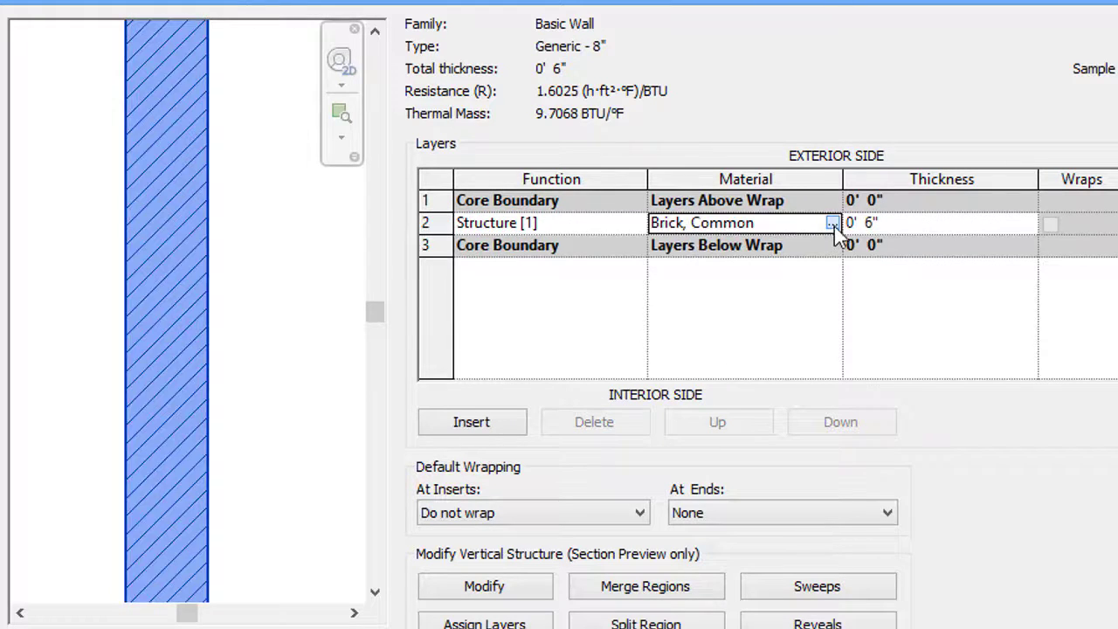
click(833, 223)
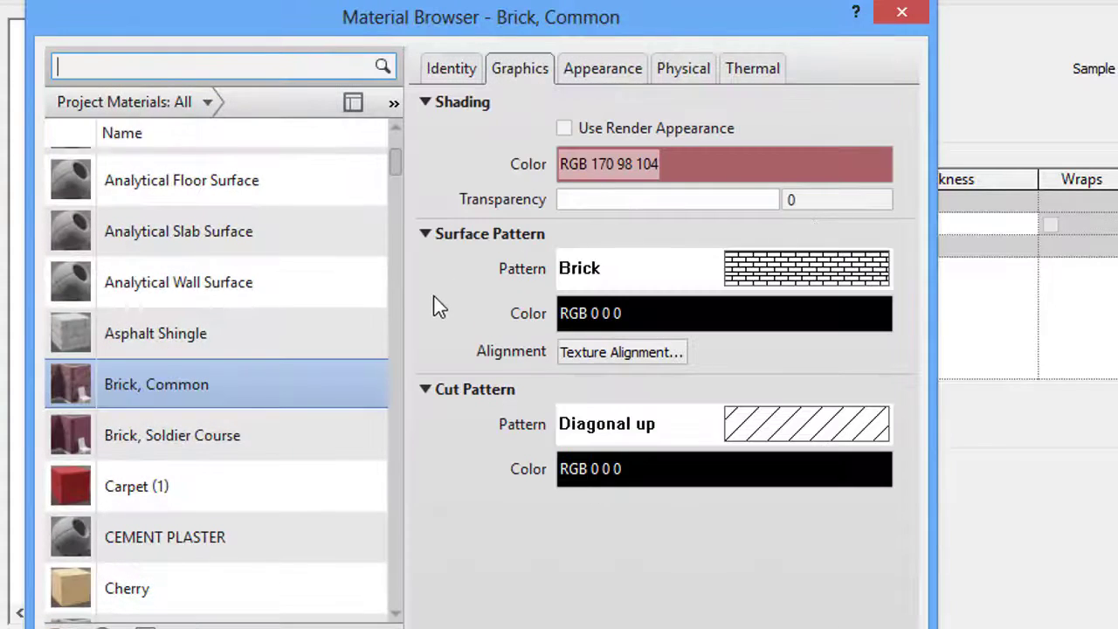
scroll(292, 223, up, 5)
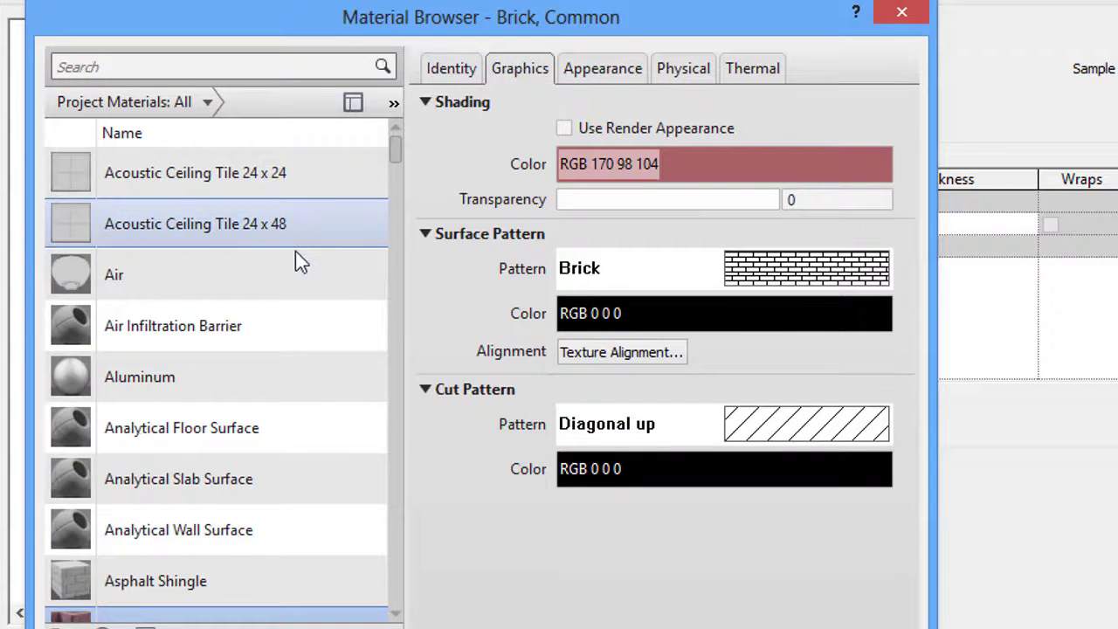
scroll(221, 440, down, 5)
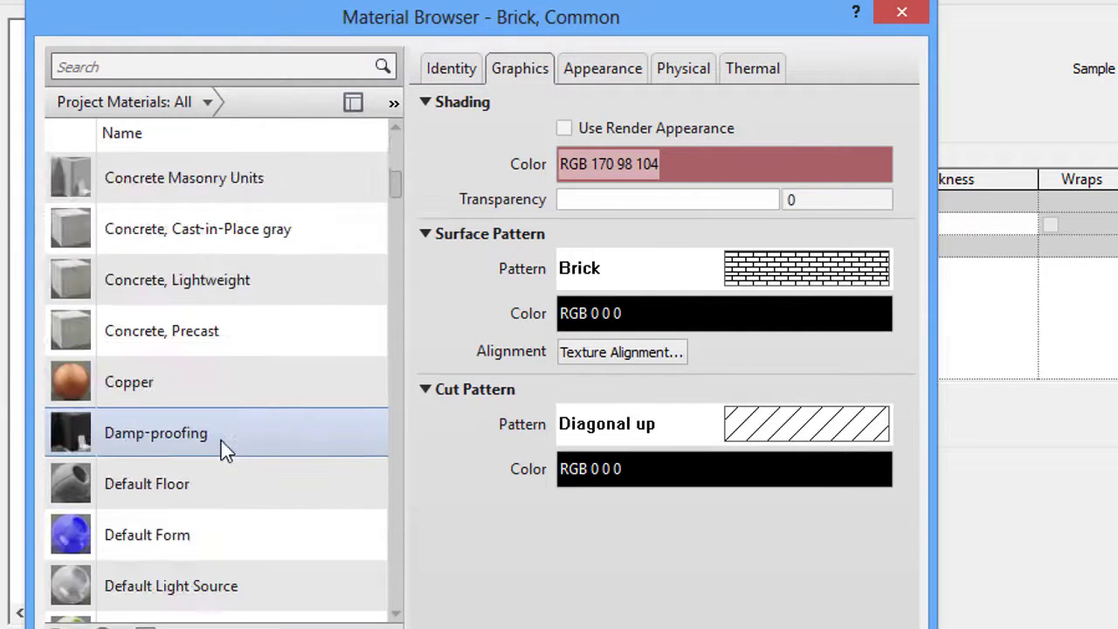
scroll(213, 338, down, 4)
scroll(248, 332, up, 5)
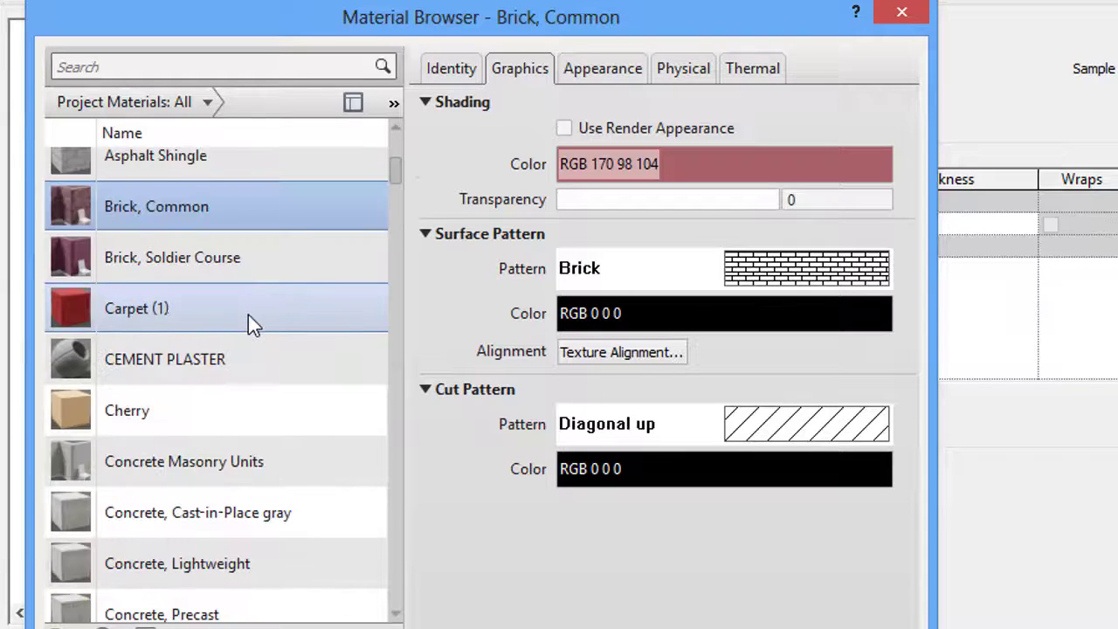
key(Return)
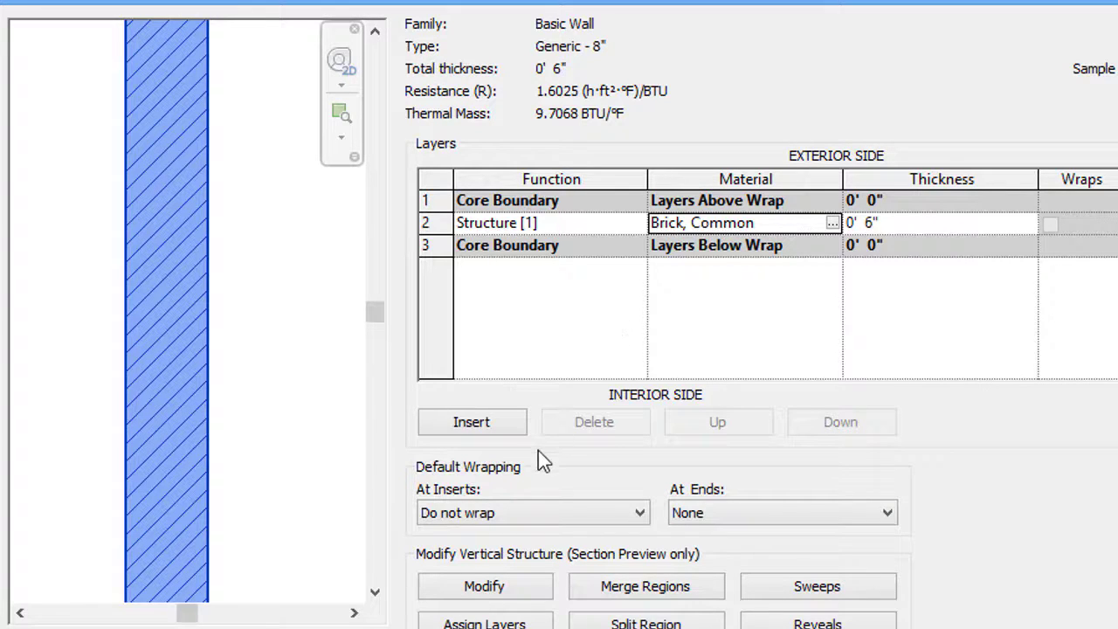
Insert two new layers and move one outside each core boundary.
click(472, 422)
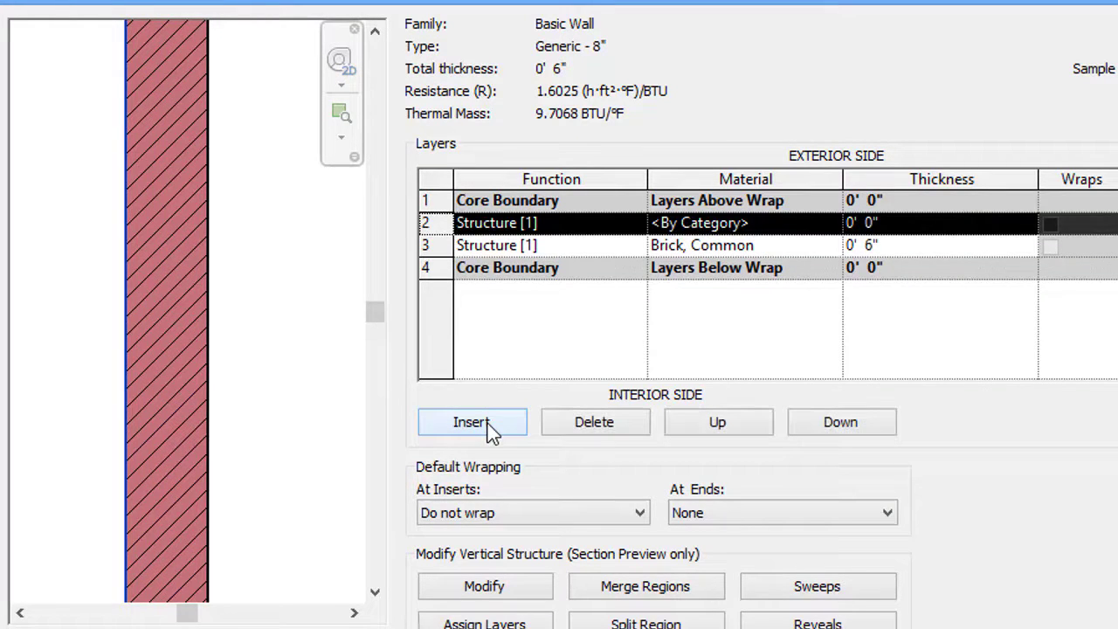
click(494, 426)
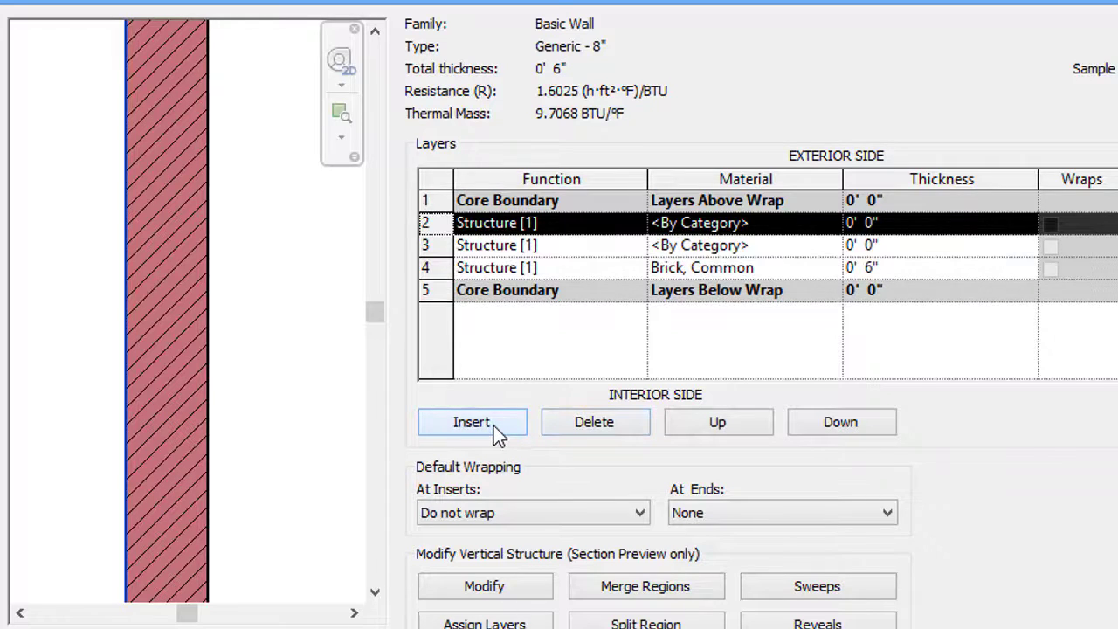
click(723, 420)
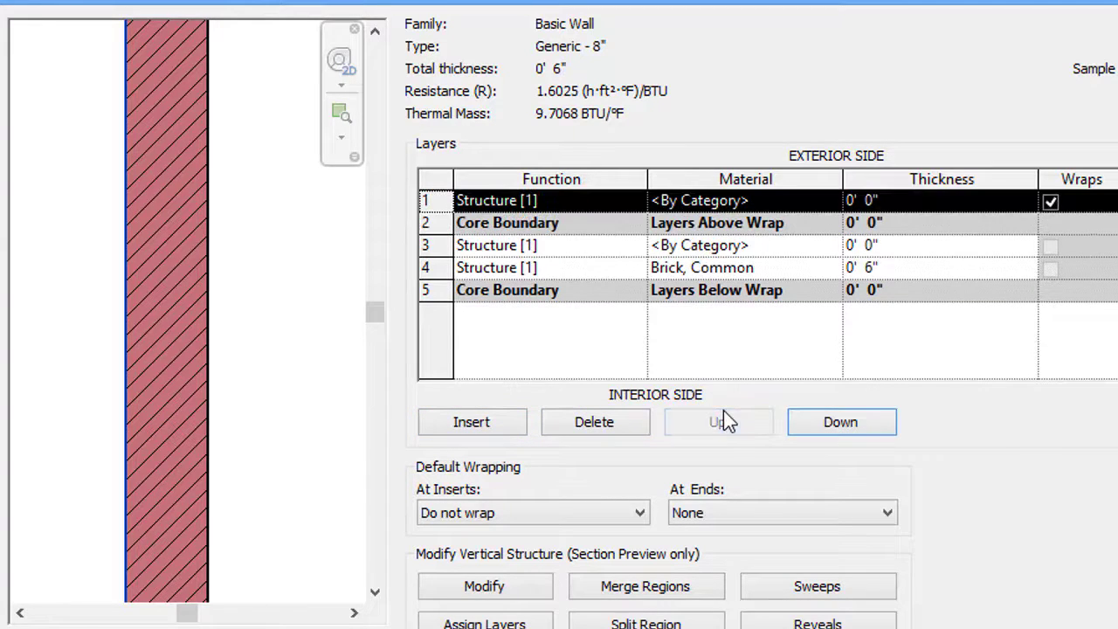
click(575, 245)
click(828, 414)
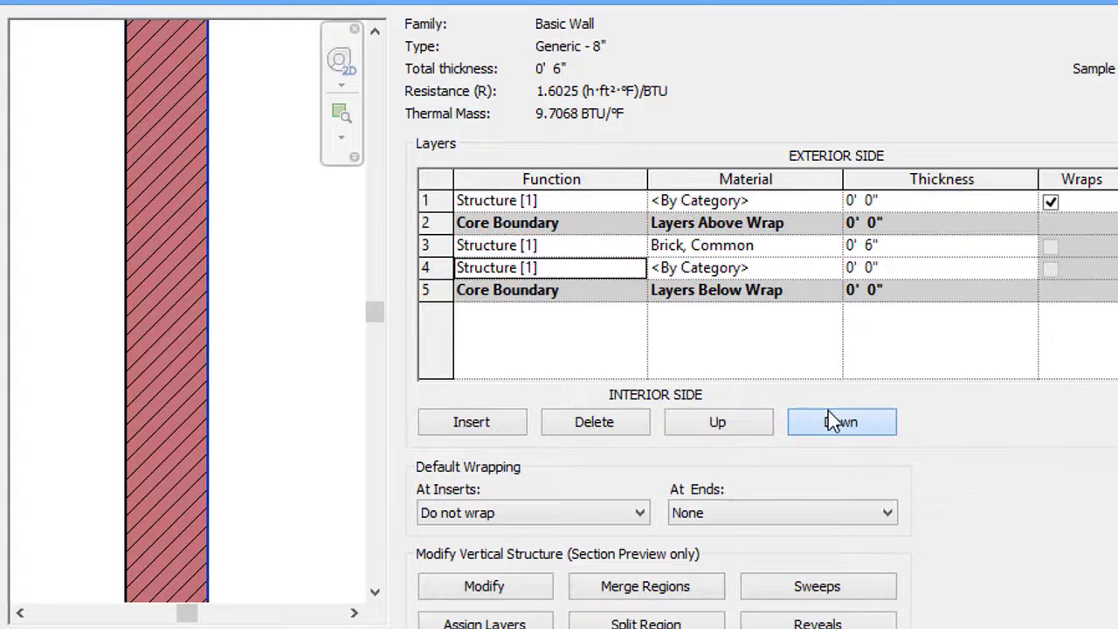
click(827, 415)
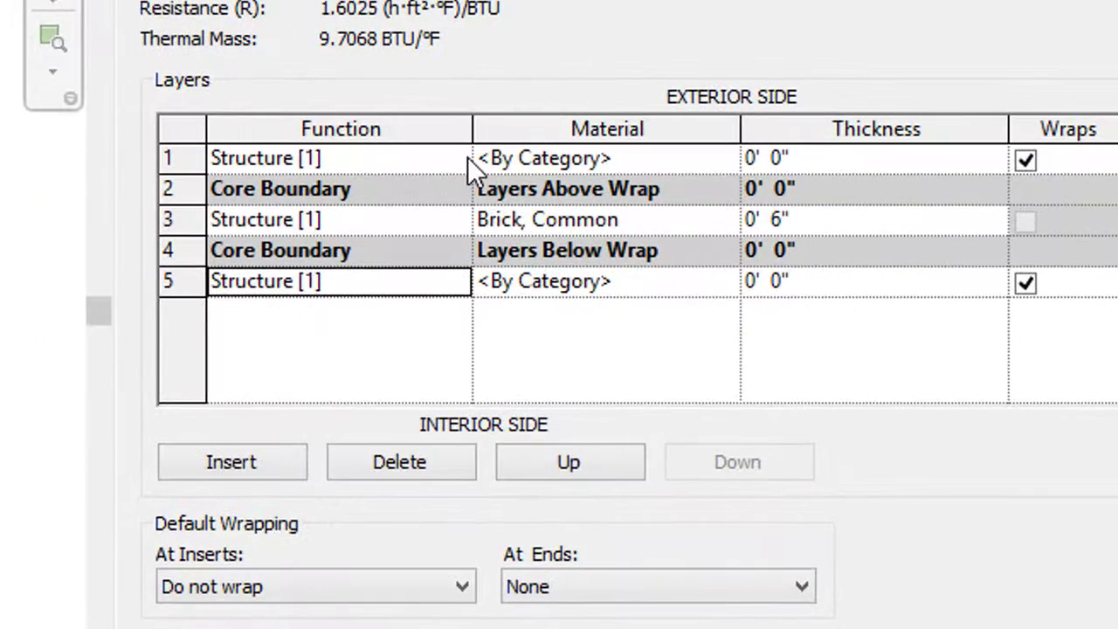
Set the top new layer to Finish 1 [4] and the bottom one to Finish 2 [5].
click(642, 200)
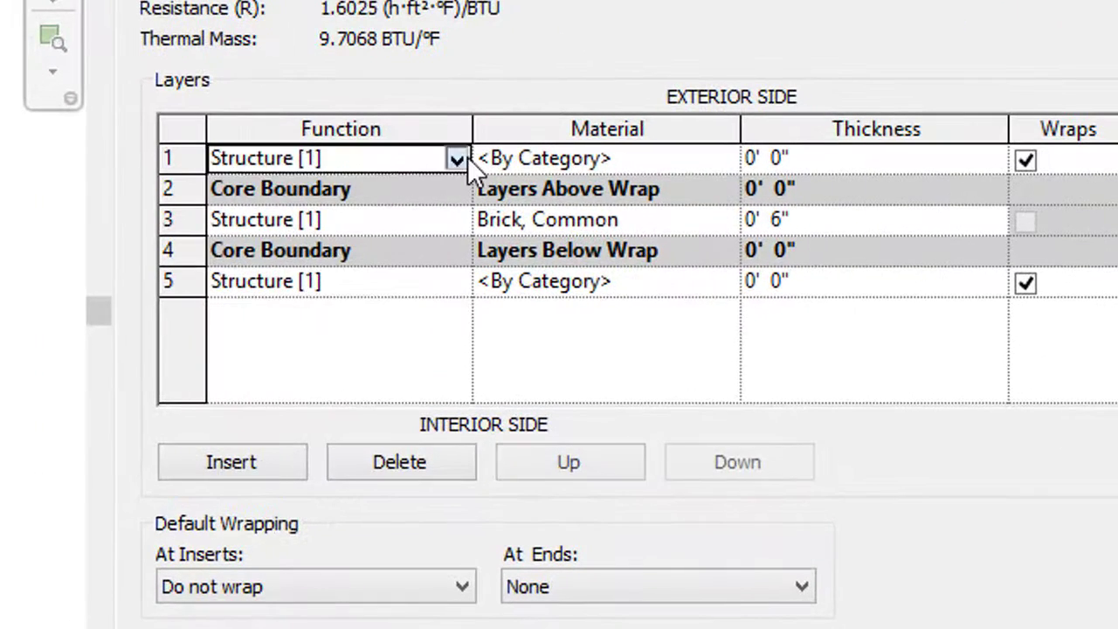
click(457, 159)
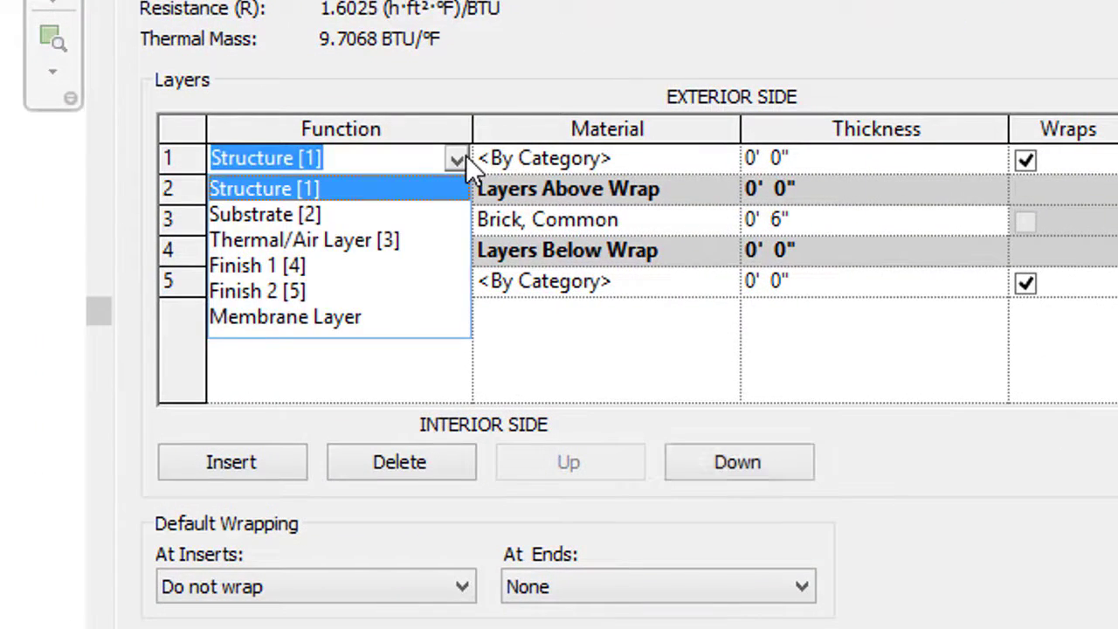
click(299, 265)
click(455, 278)
click(454, 278)
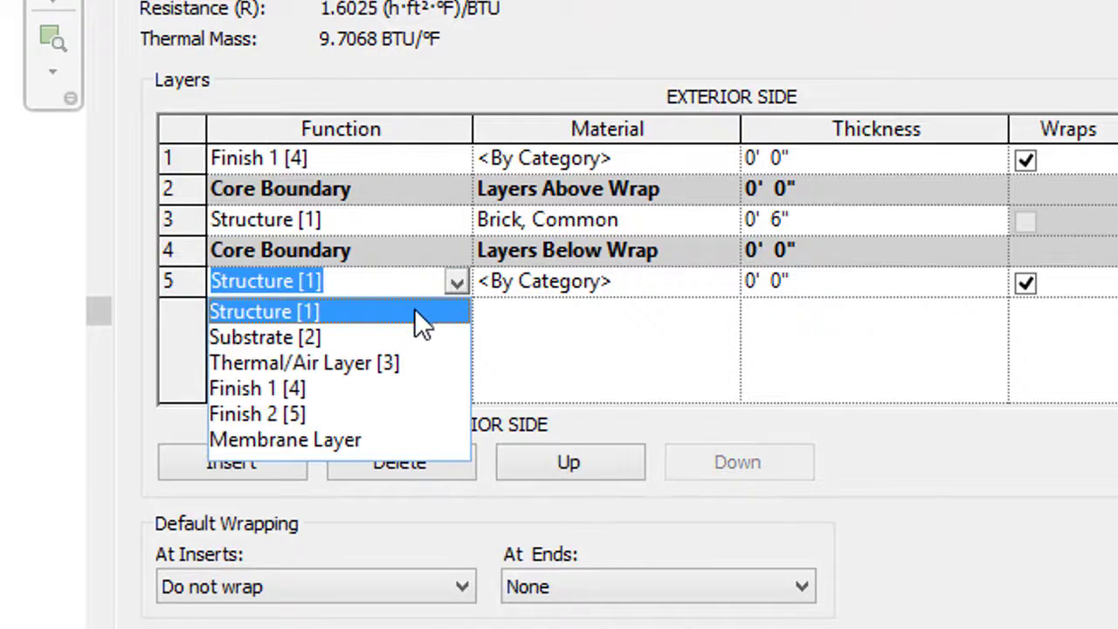
click(294, 413)
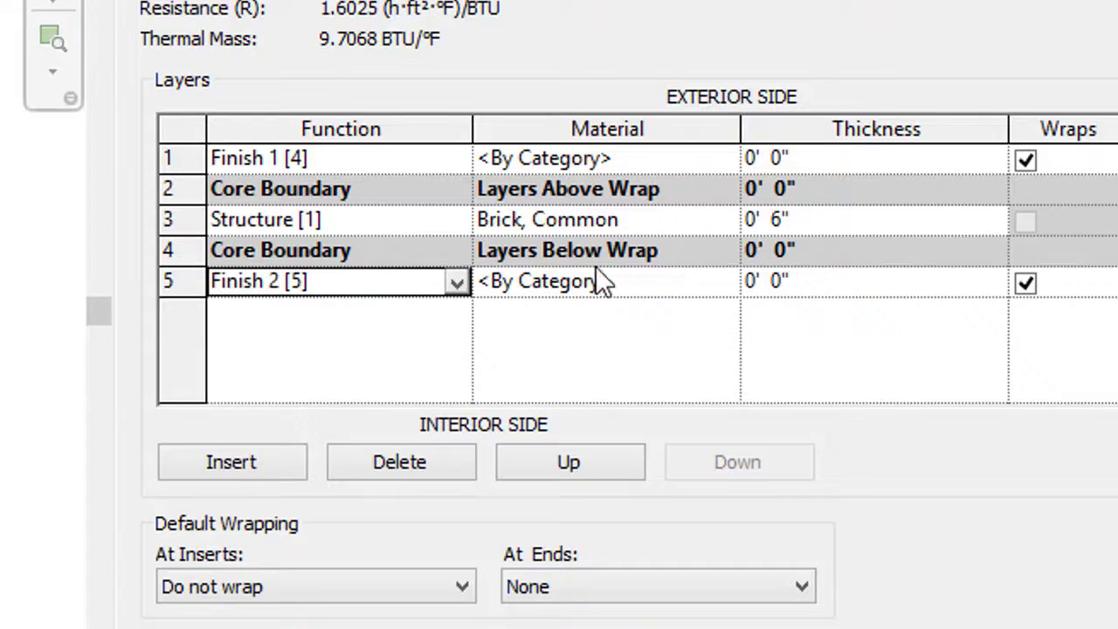
Assign CEMENT PLASTER as the material of both finish layers.
click(732, 160)
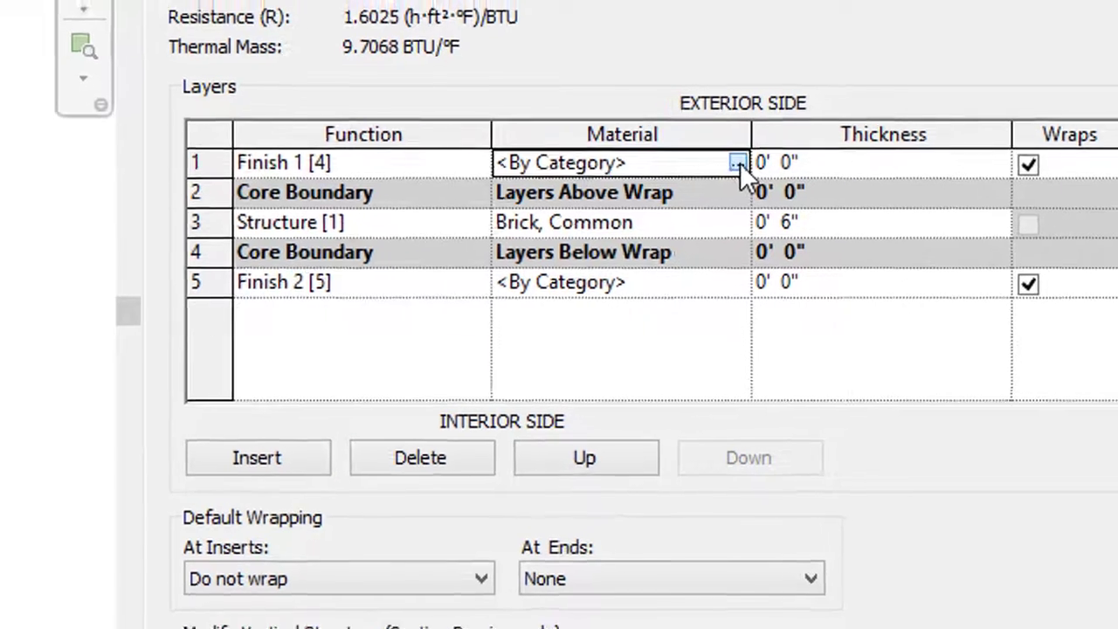
click(736, 159)
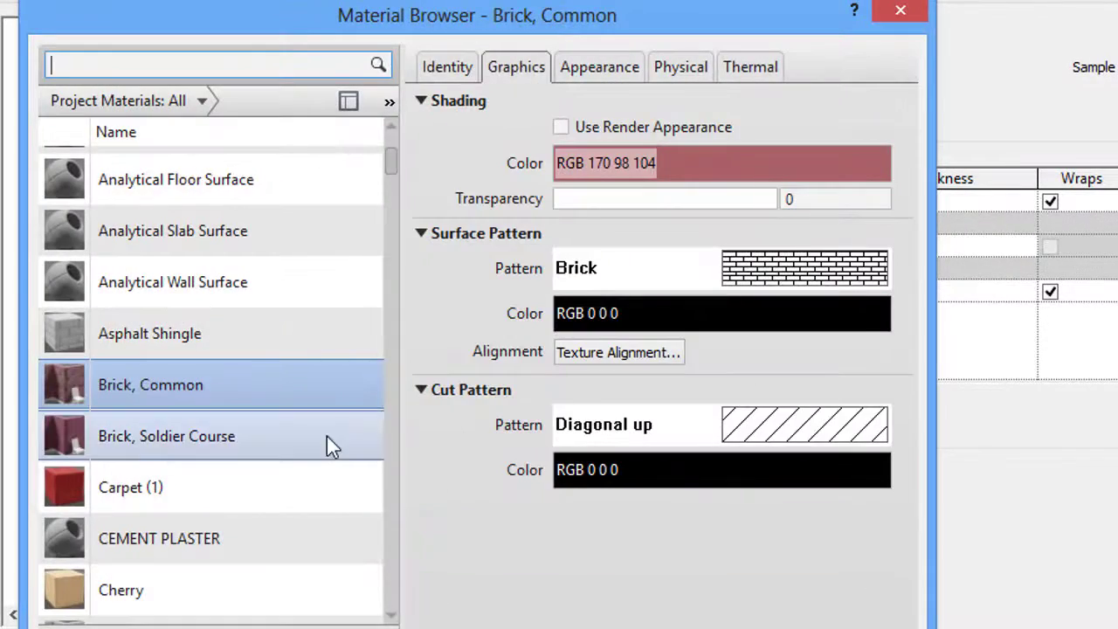
click(198, 529)
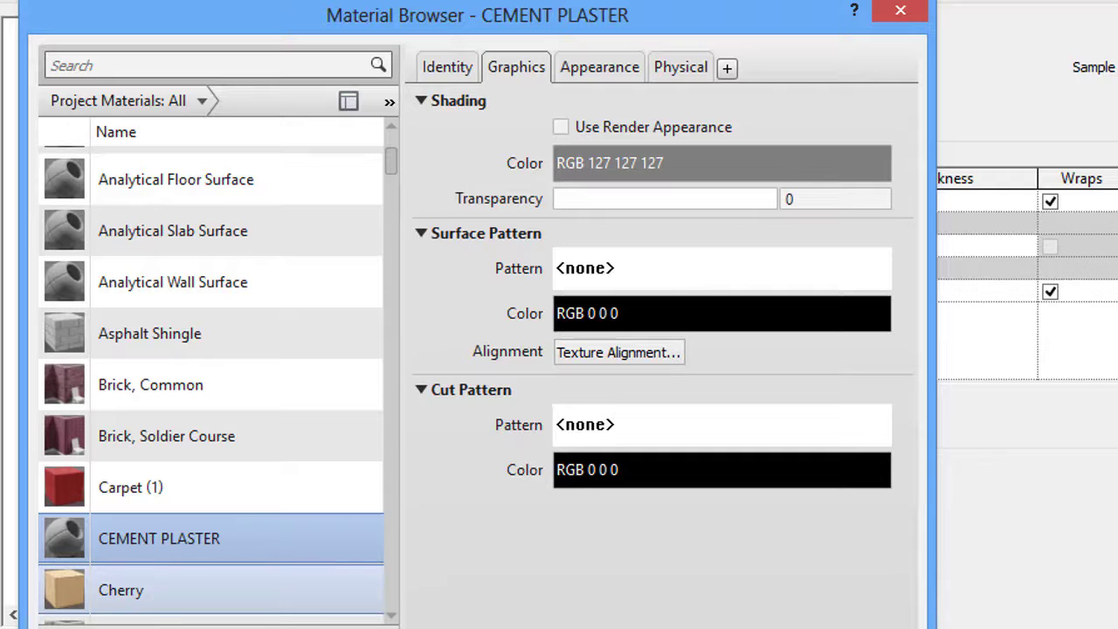
key(Return)
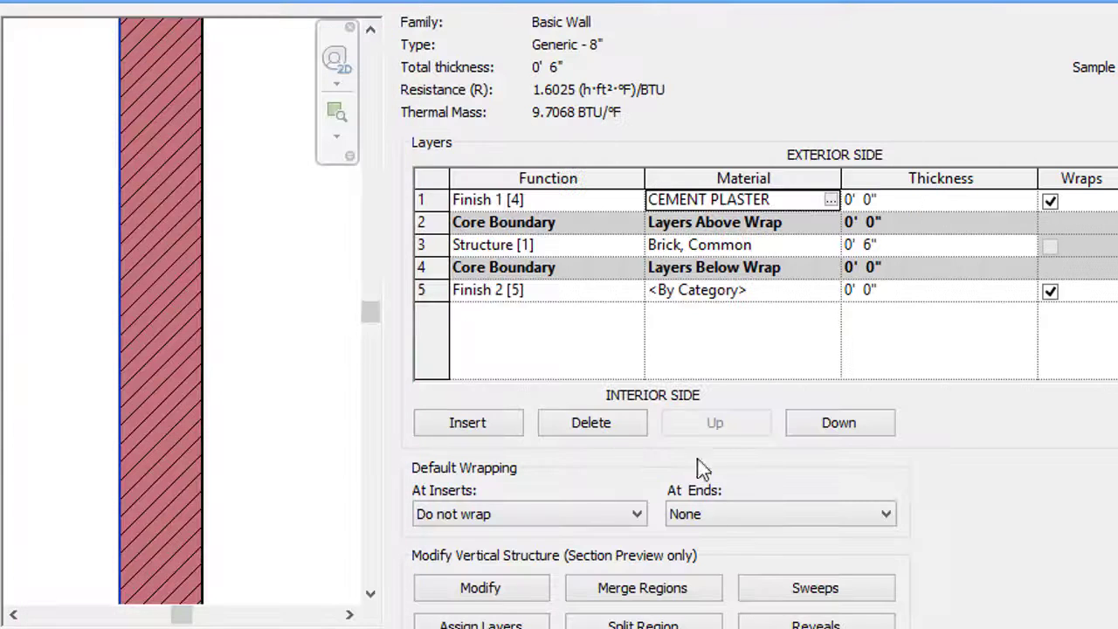
click(834, 295)
click(832, 291)
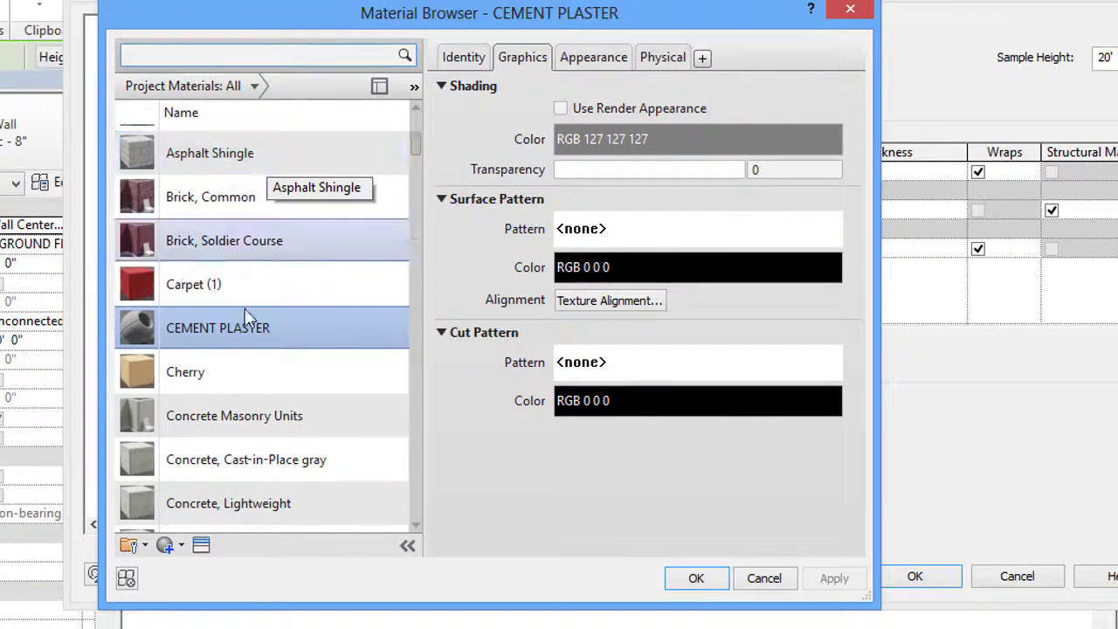
click(240, 335)
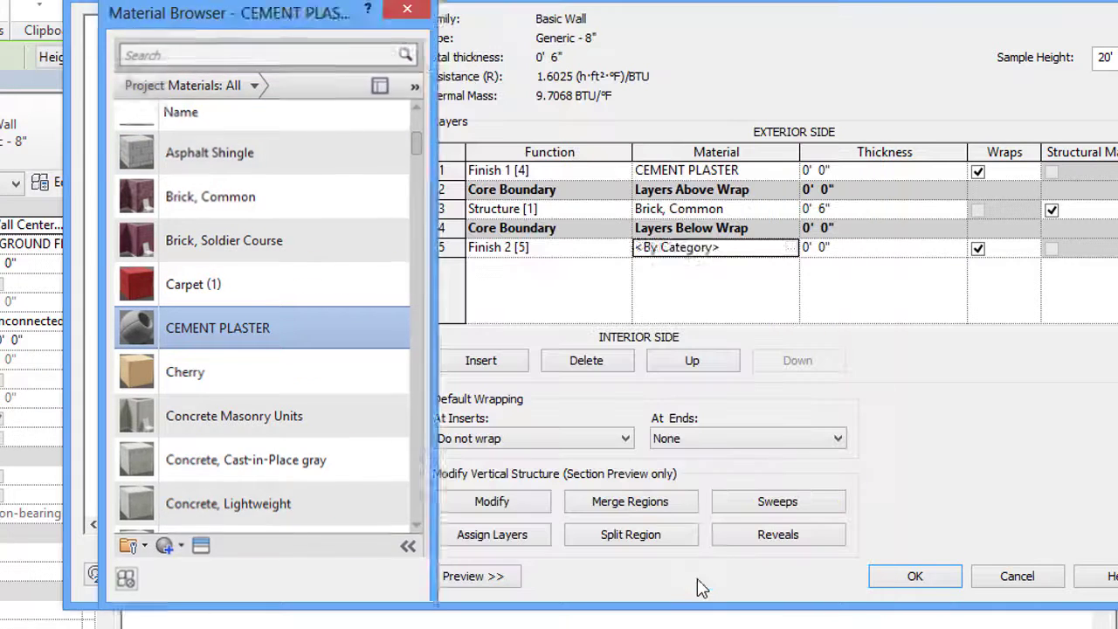
click(696, 578)
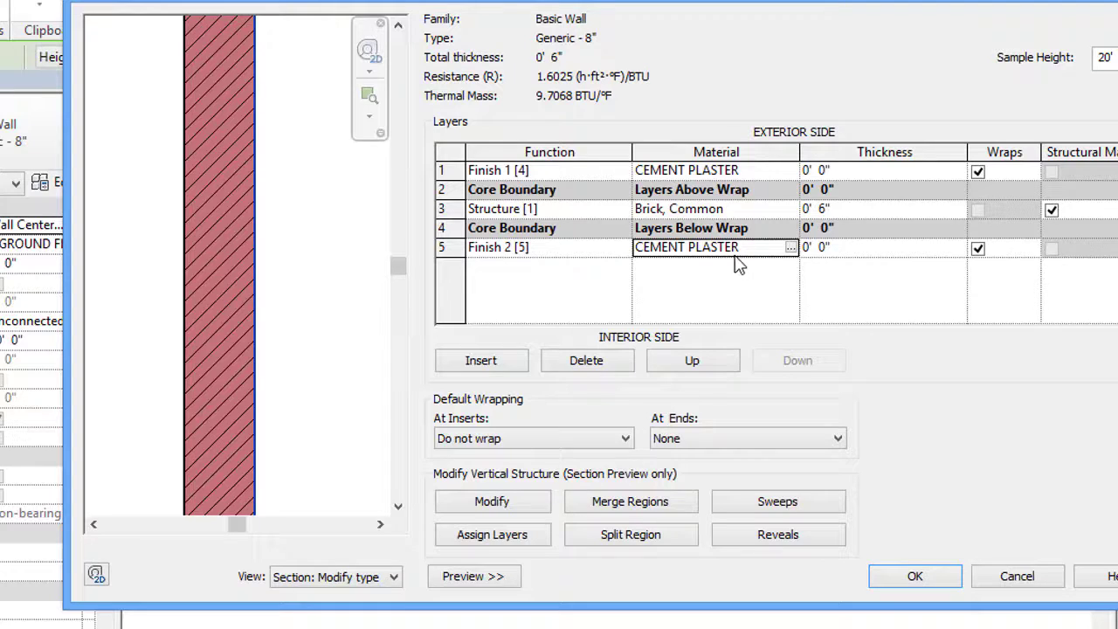
Make both cement plaster finish layers 0' 2" thick and accept the assembly.
click(821, 169)
text(2)
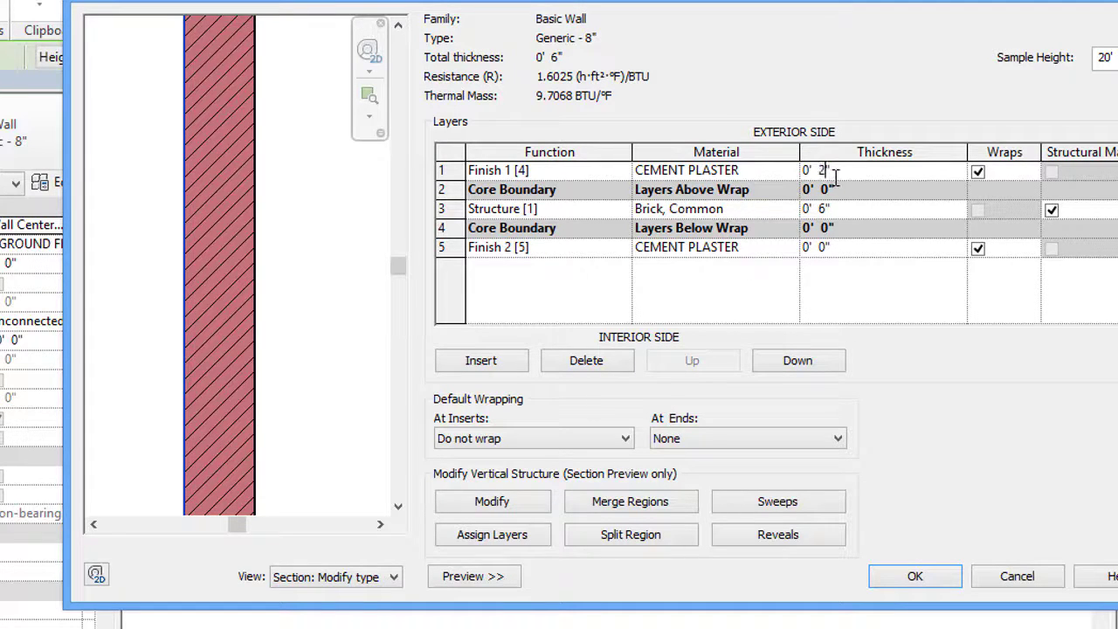
click(824, 249)
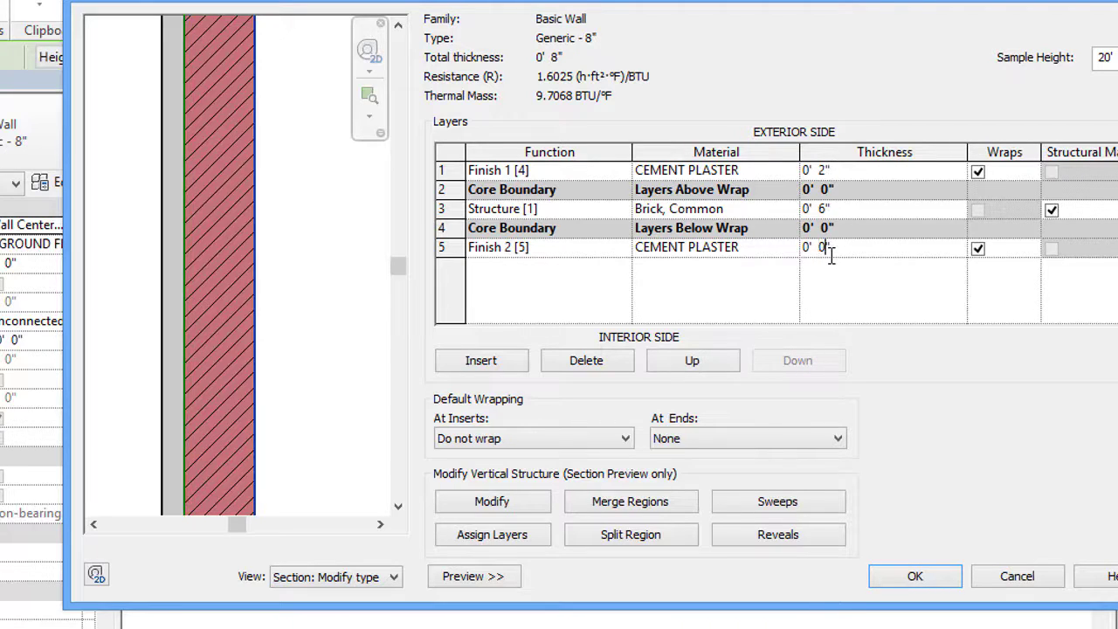
text(2)
click(836, 298)
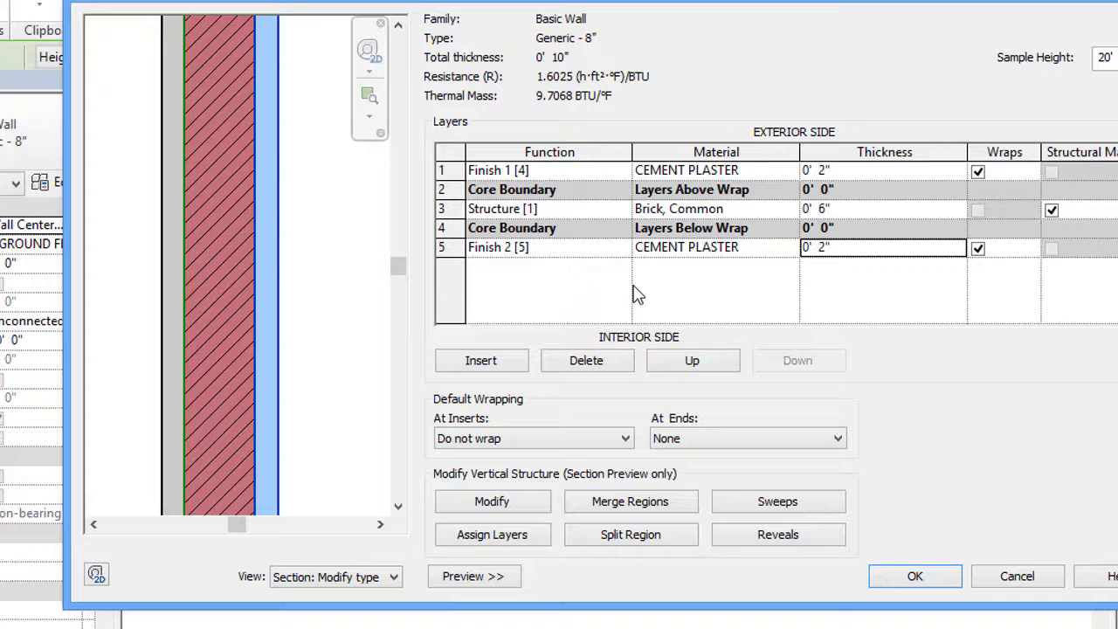
click(915, 576)
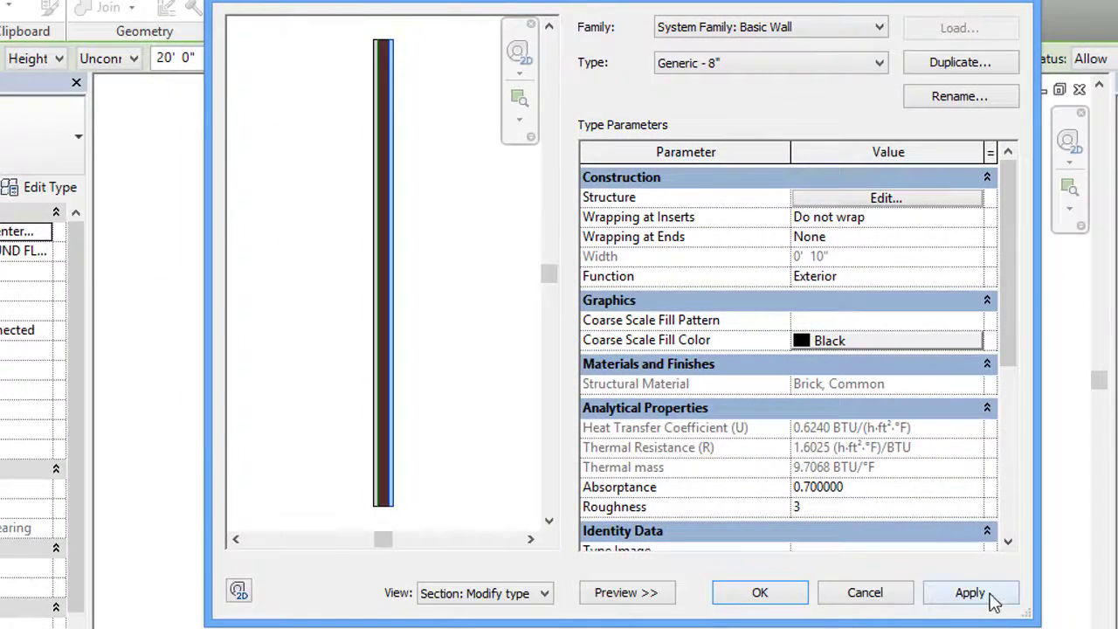
Apply the 10" layered wall type and close Type Properties.
click(990, 599)
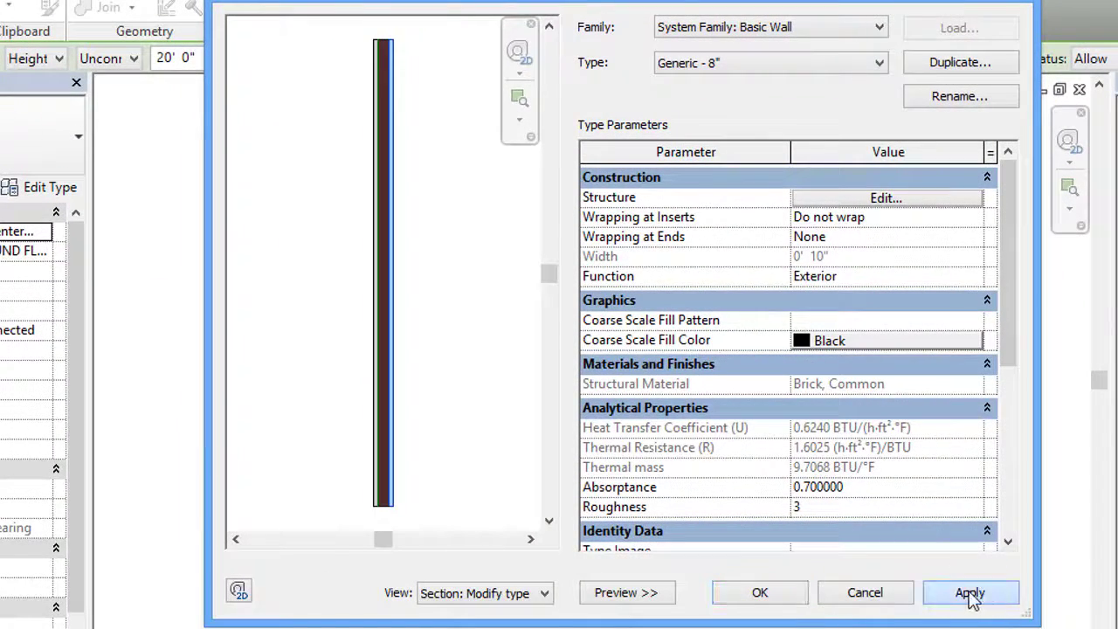
click(790, 597)
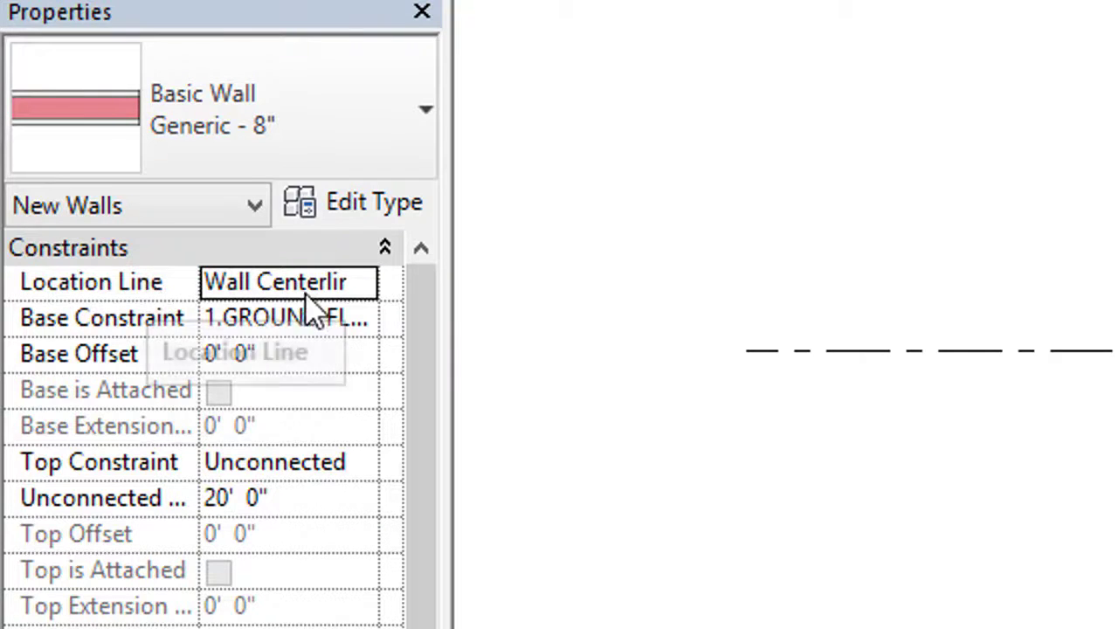
Keep Wall Centerline as the location line for new walls.
click(359, 286)
click(359, 286)
click(361, 296)
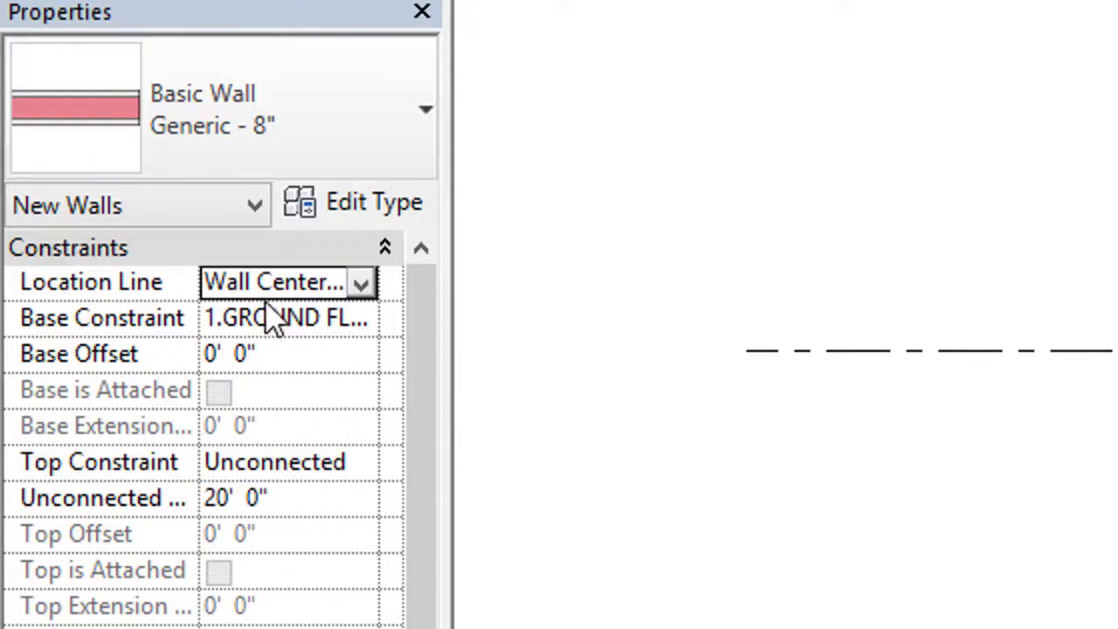
click(361, 285)
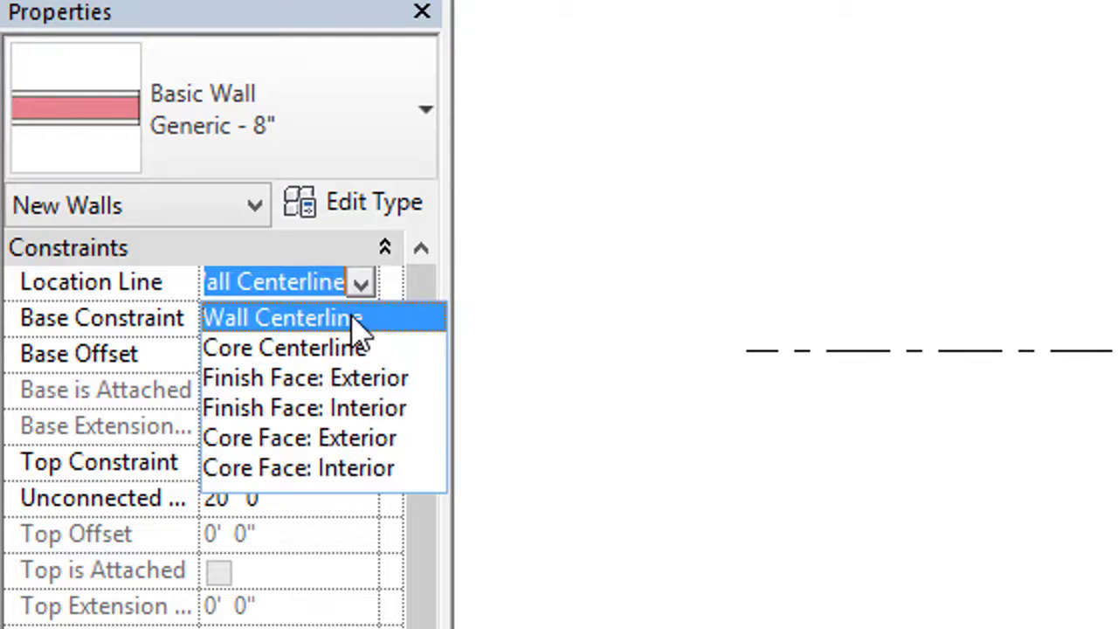
click(372, 320)
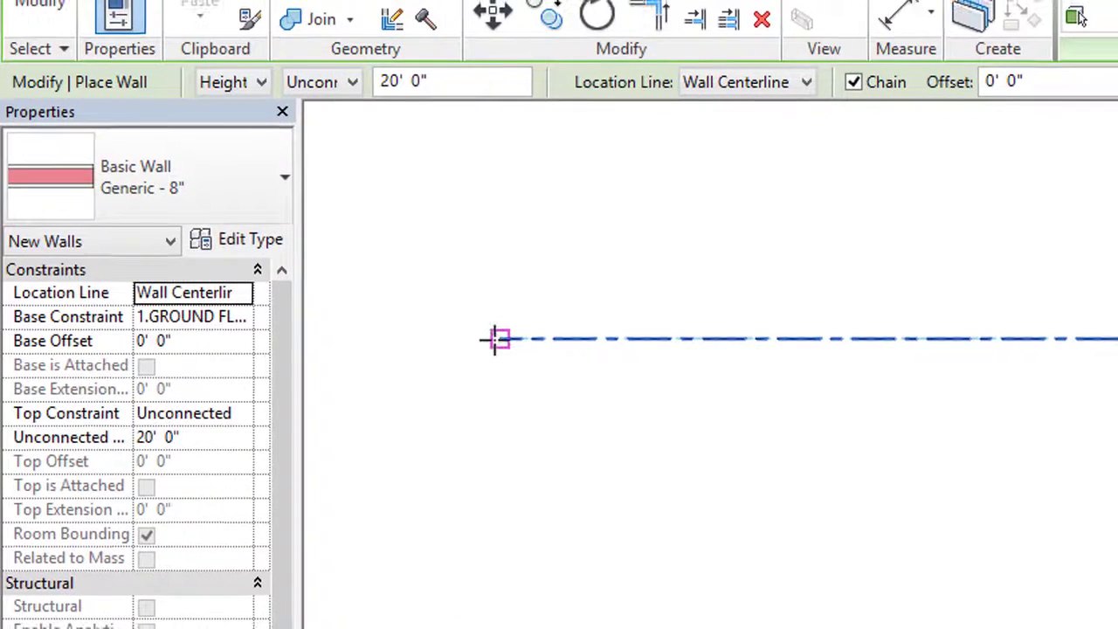
Draw a short Generic - 8" wall centered on grid line 1 and end the chain.
click(498, 337)
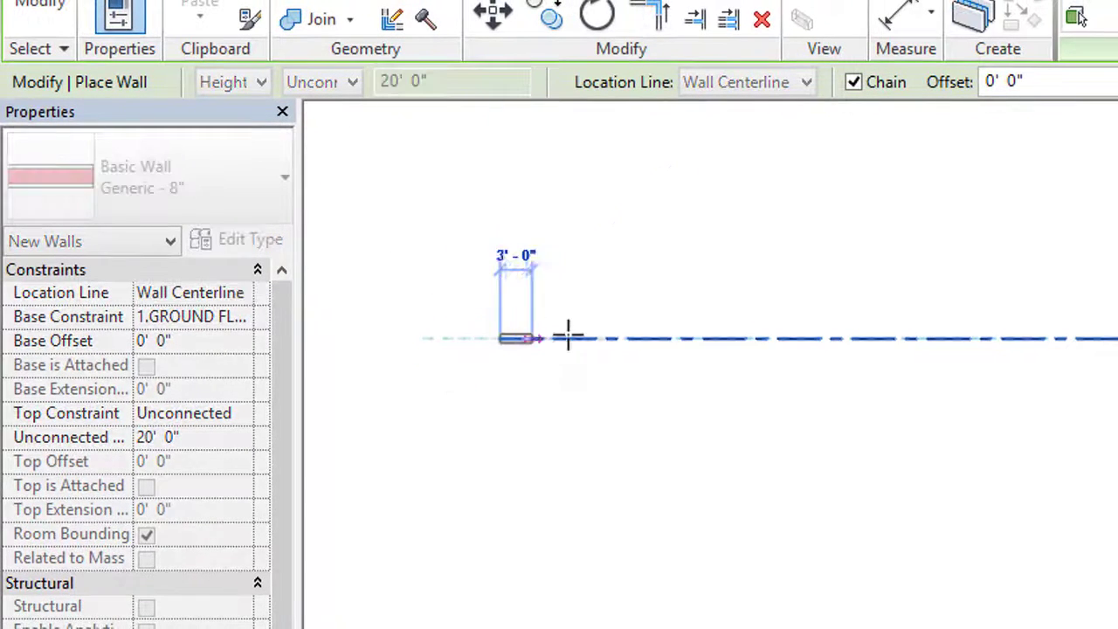
click(630, 338)
scroll(601, 332, up, 3)
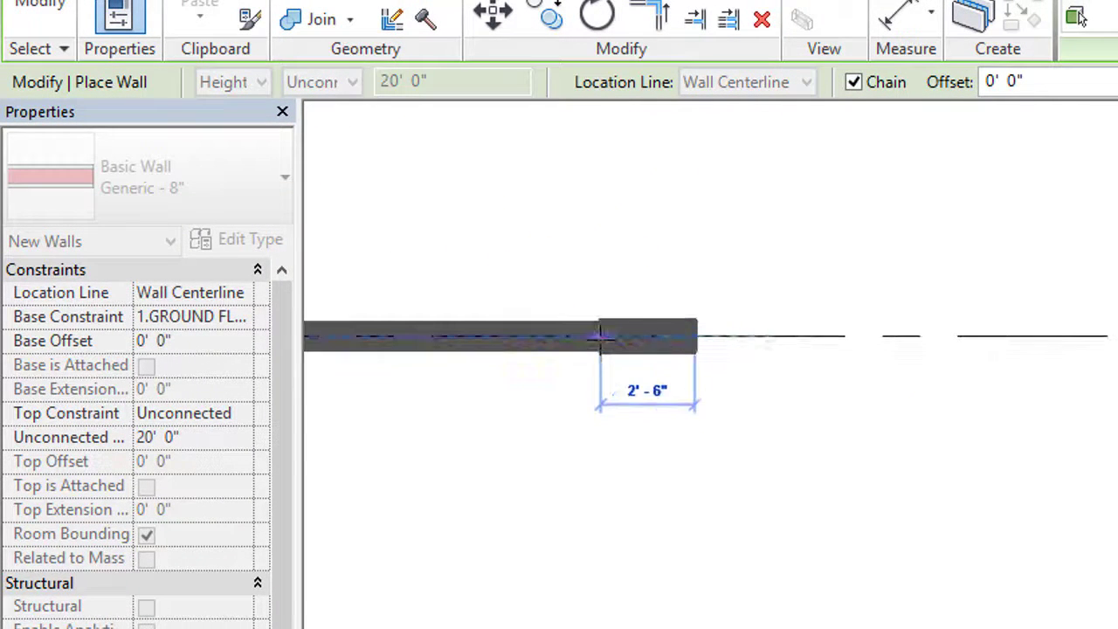
right_click(771, 249)
click(793, 257)
Zoom in on the first wall and bring up the Location Line options.
scroll(743, 296, down, 2)
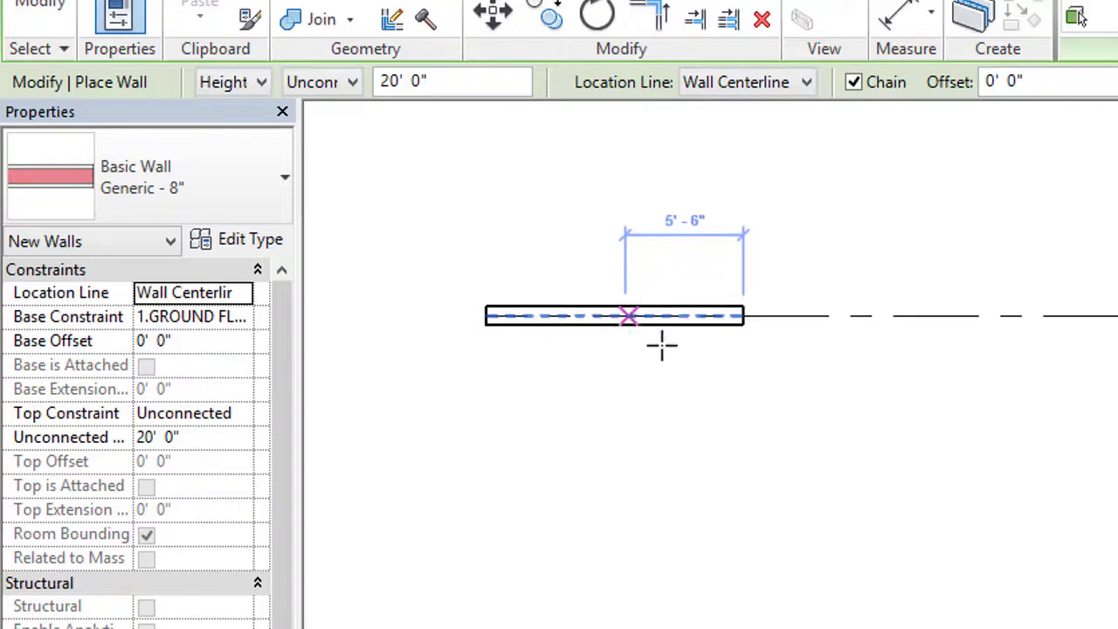
scroll(696, 386, up, 3)
middle_drag(742, 438, 821, 541)
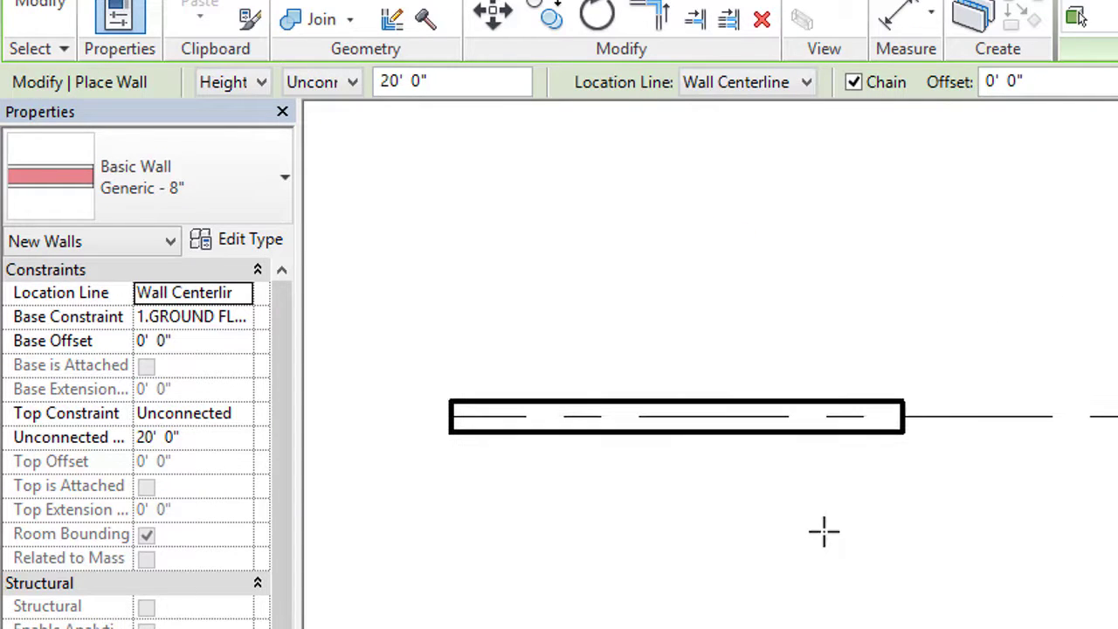
click(245, 295)
Draw a Finish Face: Exterior wall from the first wall's right end, stepped below it.
click(210, 357)
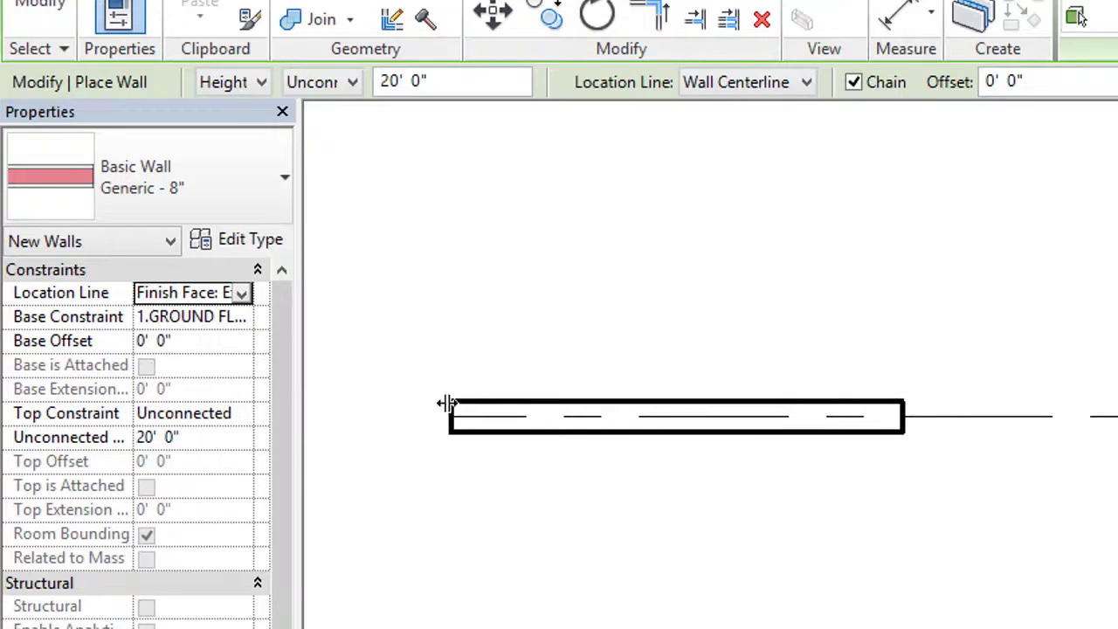
click(445, 401)
click(748, 399)
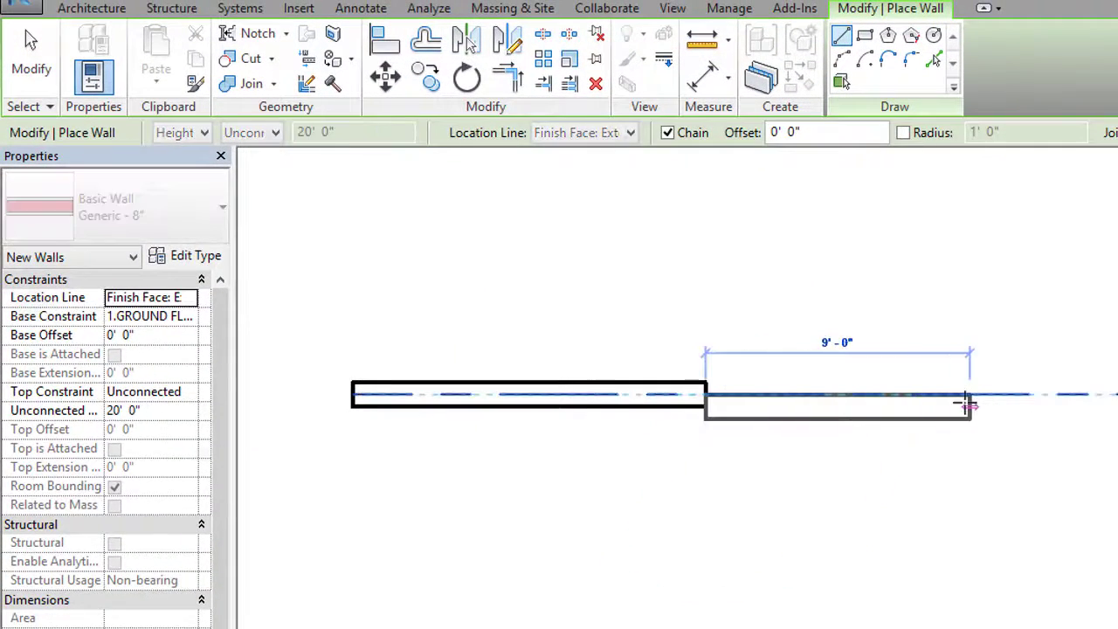
click(998, 343)
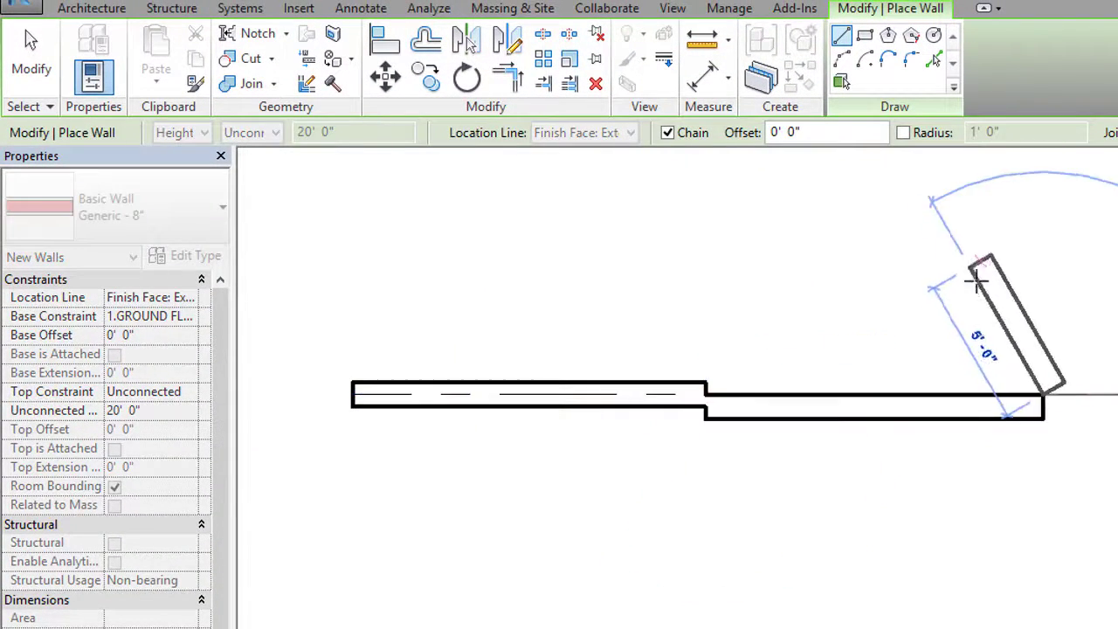
middle_drag(977, 278, 775, 277)
right_click(842, 264)
click(873, 277)
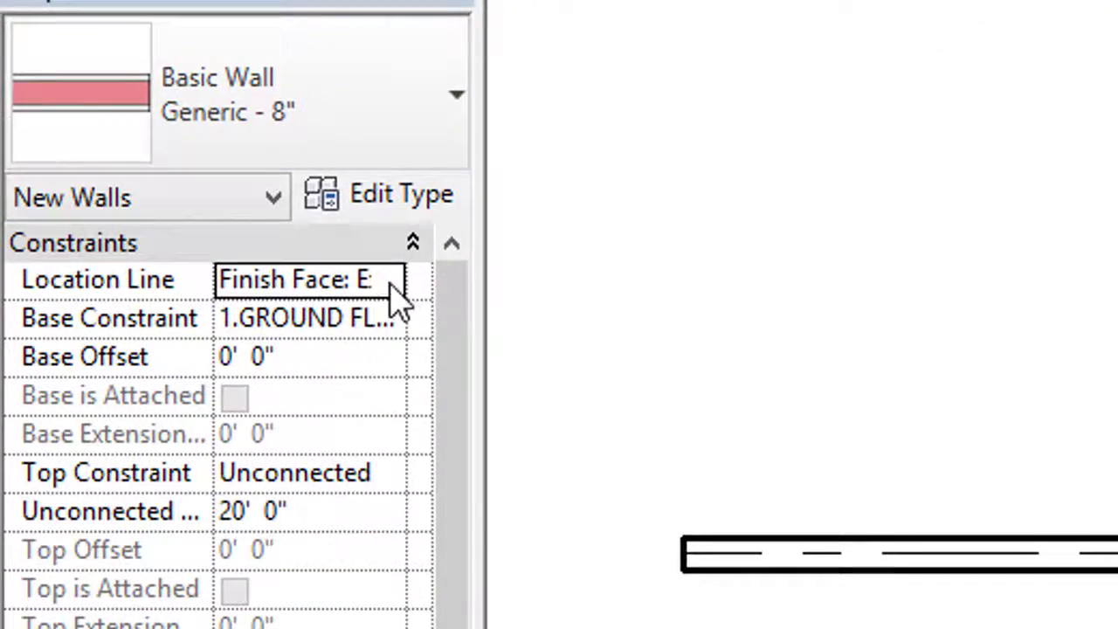
click(398, 291)
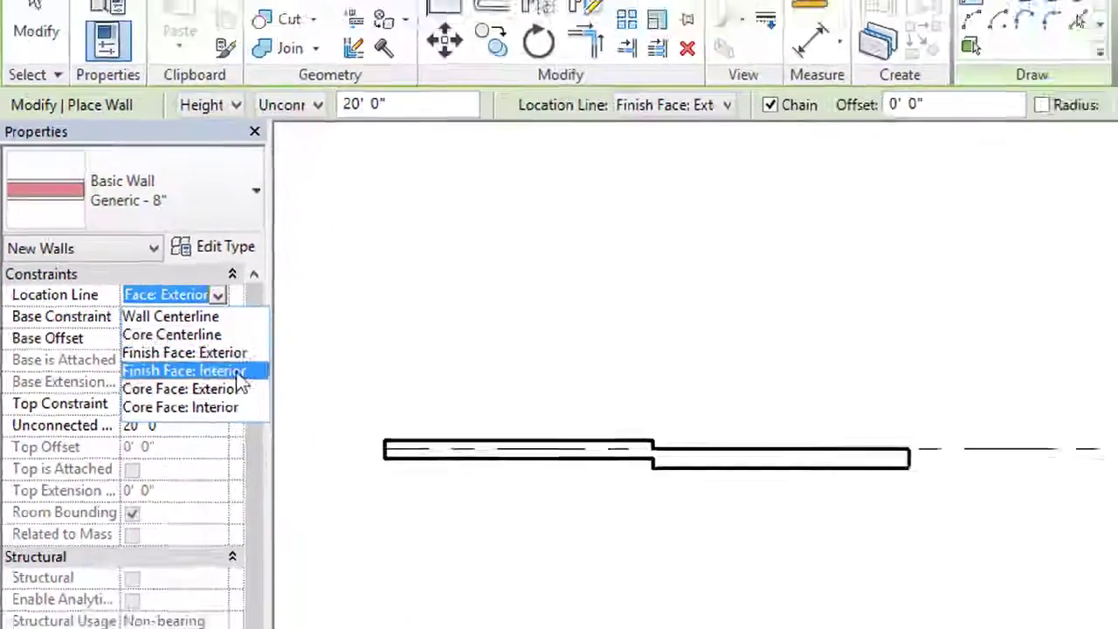
Draw an 11'-6" Finish Face: Interior wall right from the second wall, stepped upward.
click(150, 371)
click(792, 431)
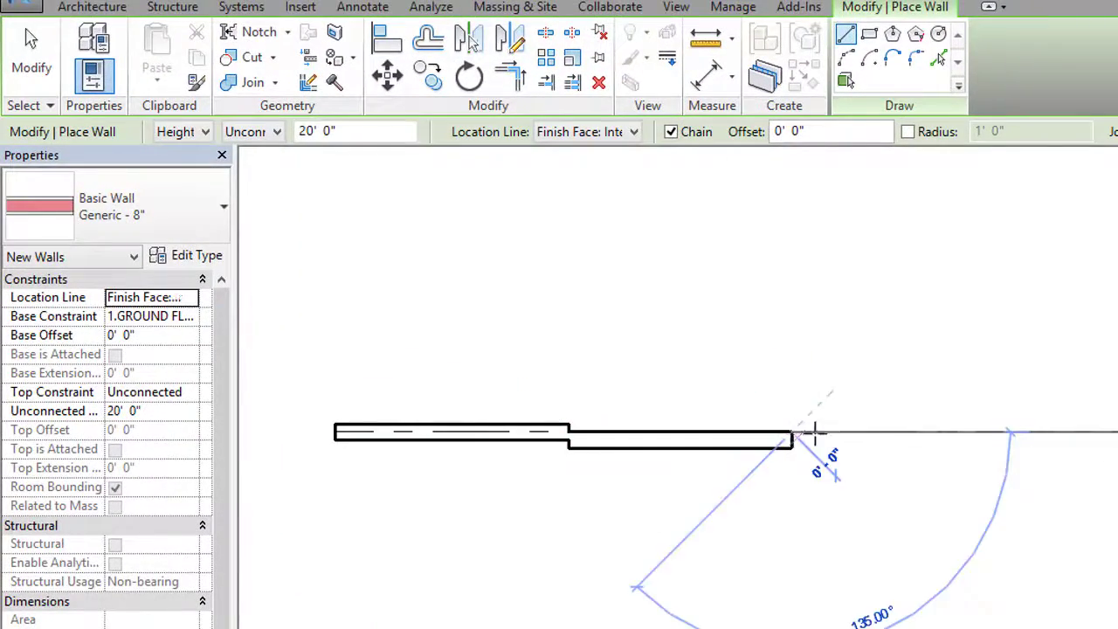
click(1018, 425)
right_click(971, 283)
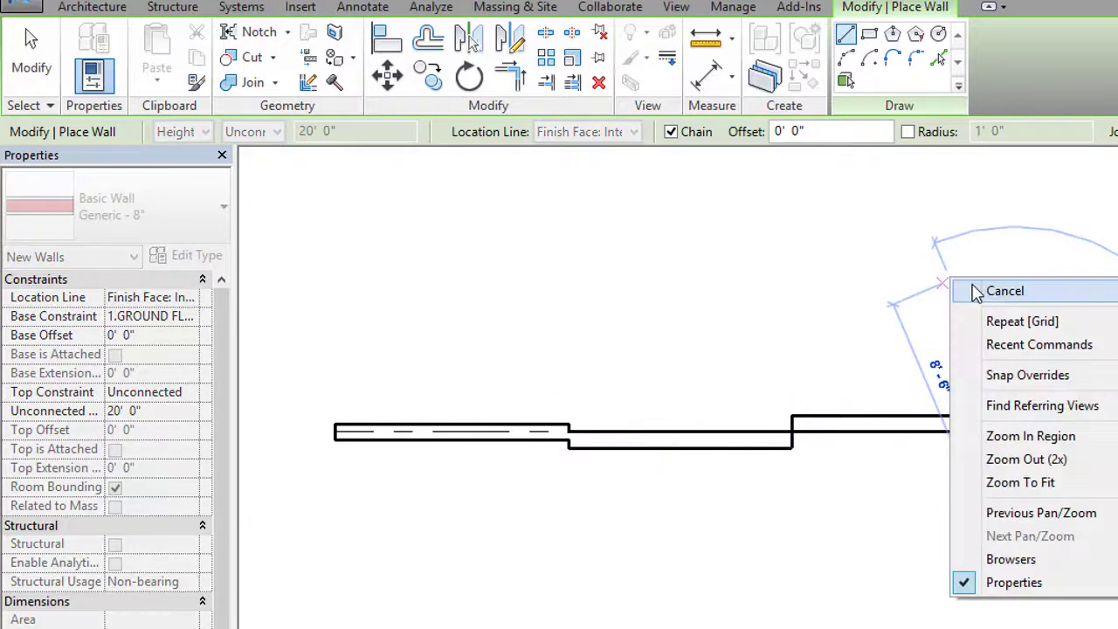
click(978, 288)
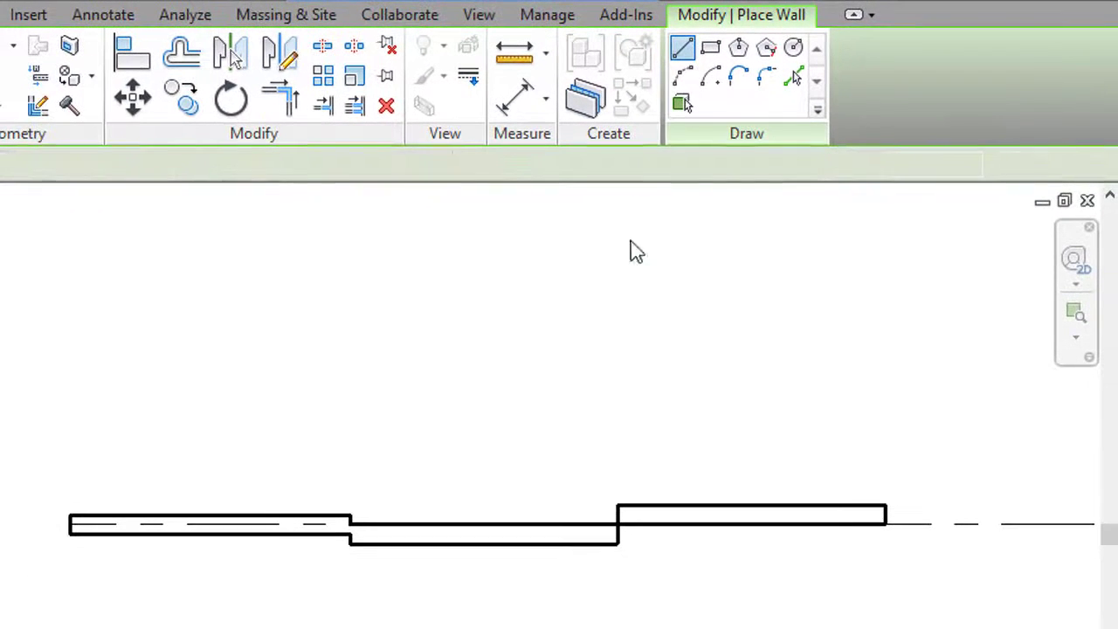
Draw a free-standing 7'-6" wall and a rectangular wall enclosure above the stepped walls.
click(242, 346)
click(420, 346)
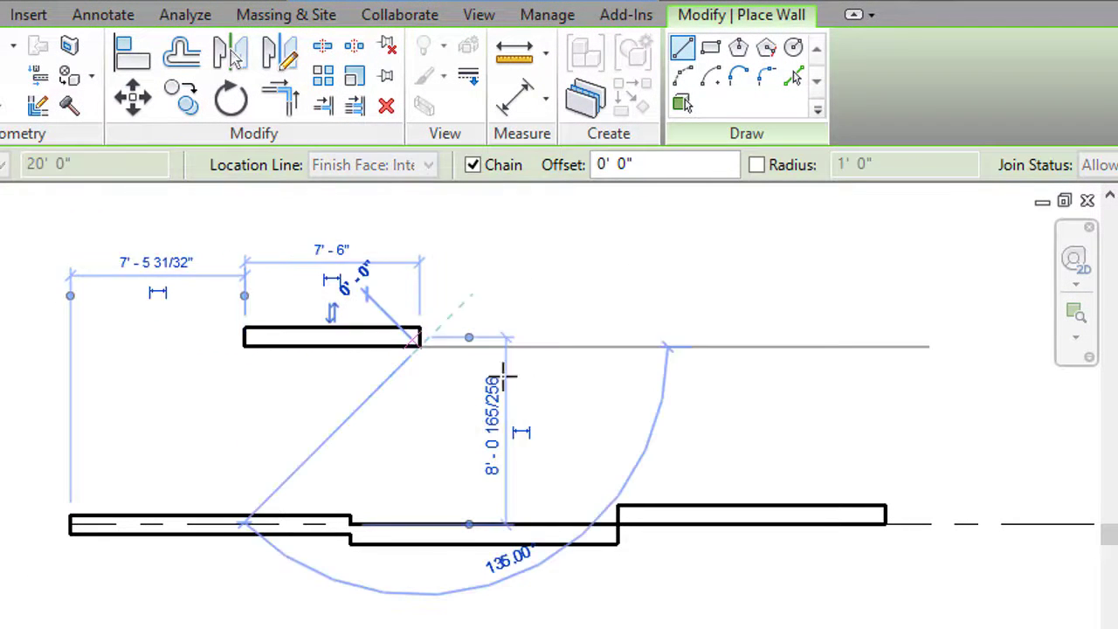
click(710, 46)
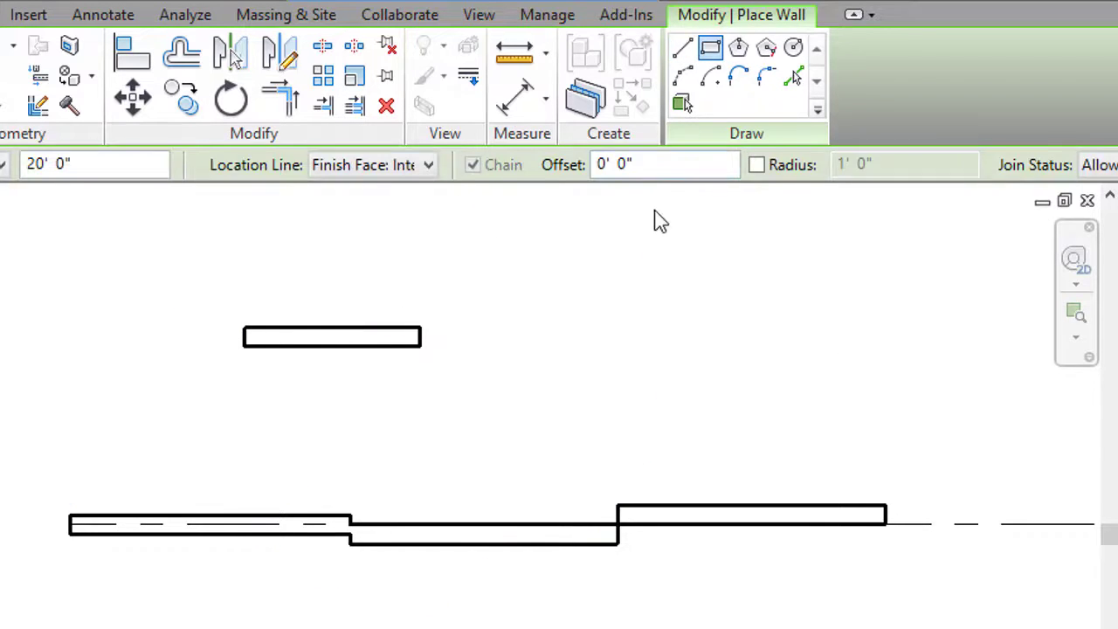
click(511, 254)
click(701, 422)
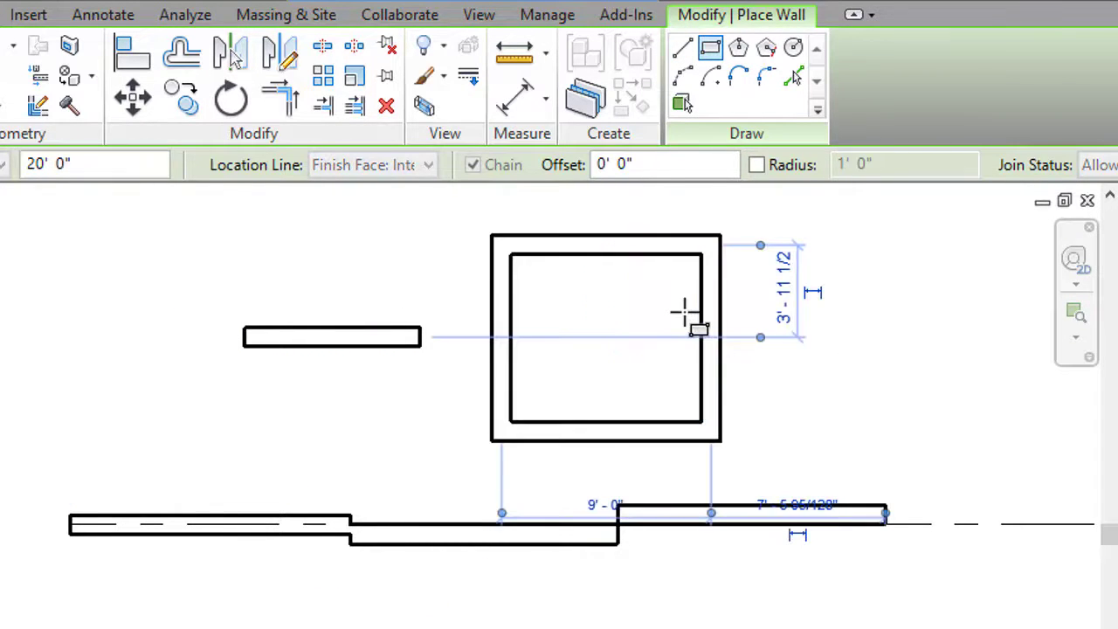
Add a six-sided inscribed polygon wall beside the rectangle.
click(738, 48)
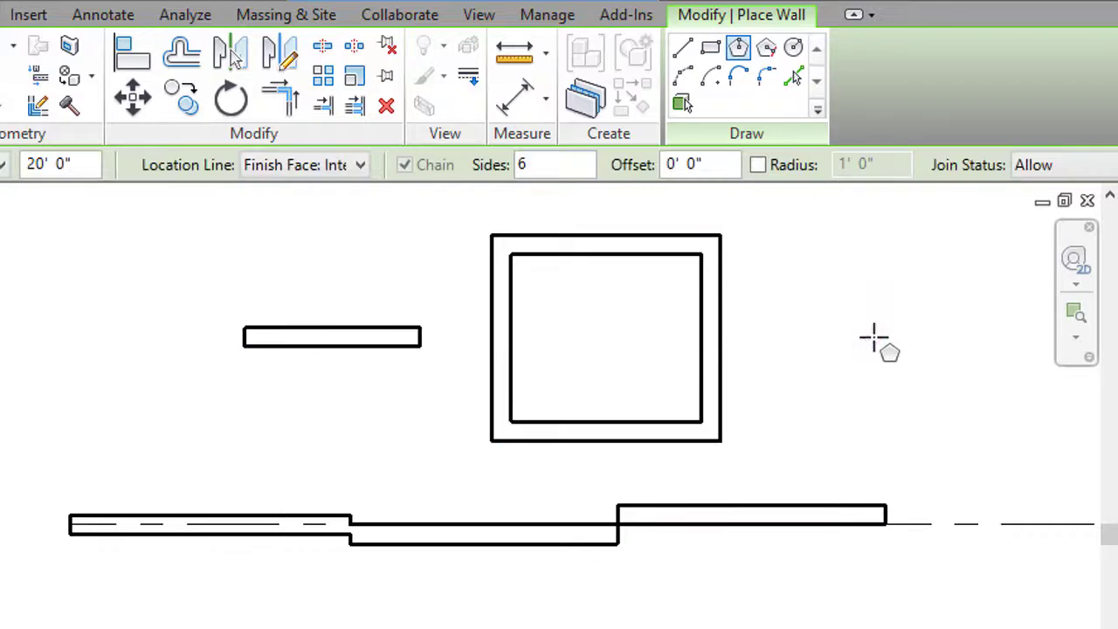
click(873, 347)
click(981, 423)
scroll(769, 349, down, 2)
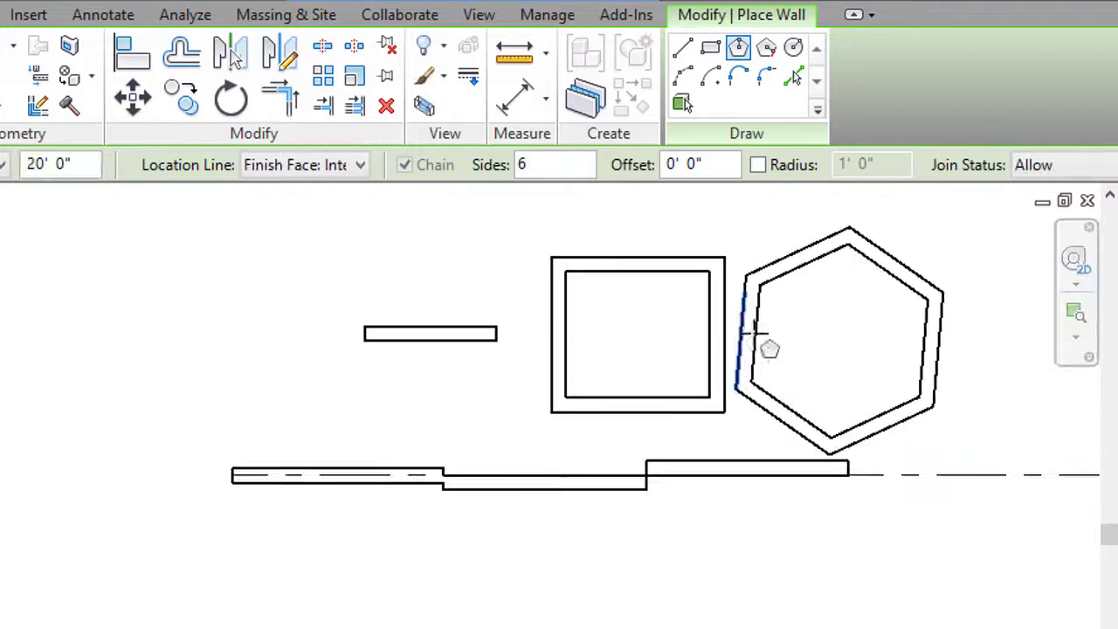
scroll(721, 422, down, 1)
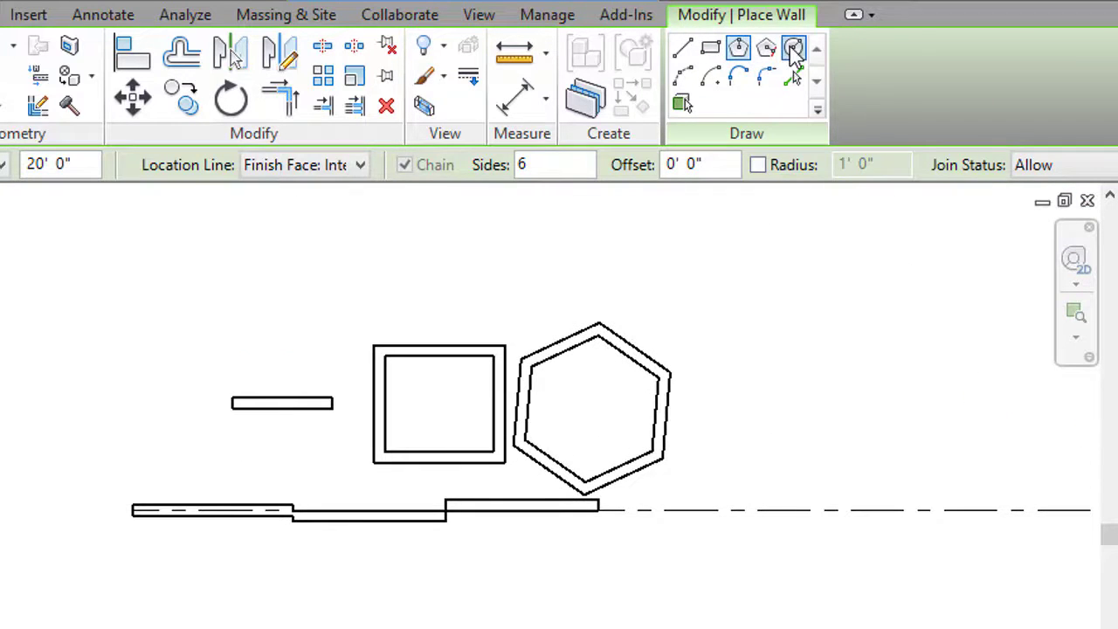
Add an 8'-0" radius circular wall and cancel the drawing.
click(793, 49)
click(816, 385)
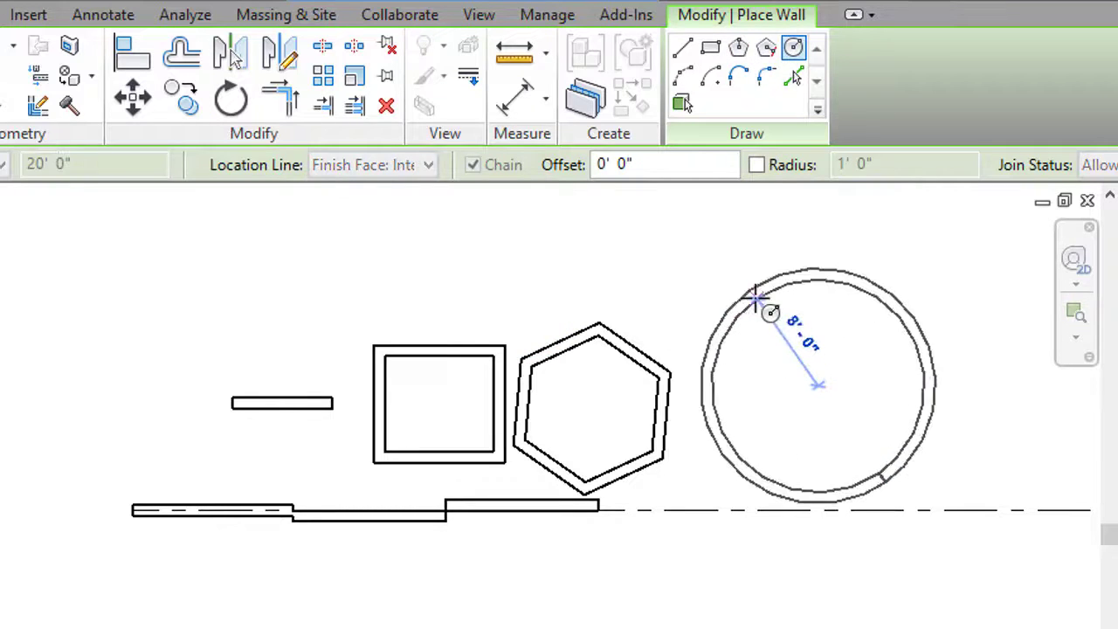
click(756, 298)
right_click(780, 241)
click(790, 250)
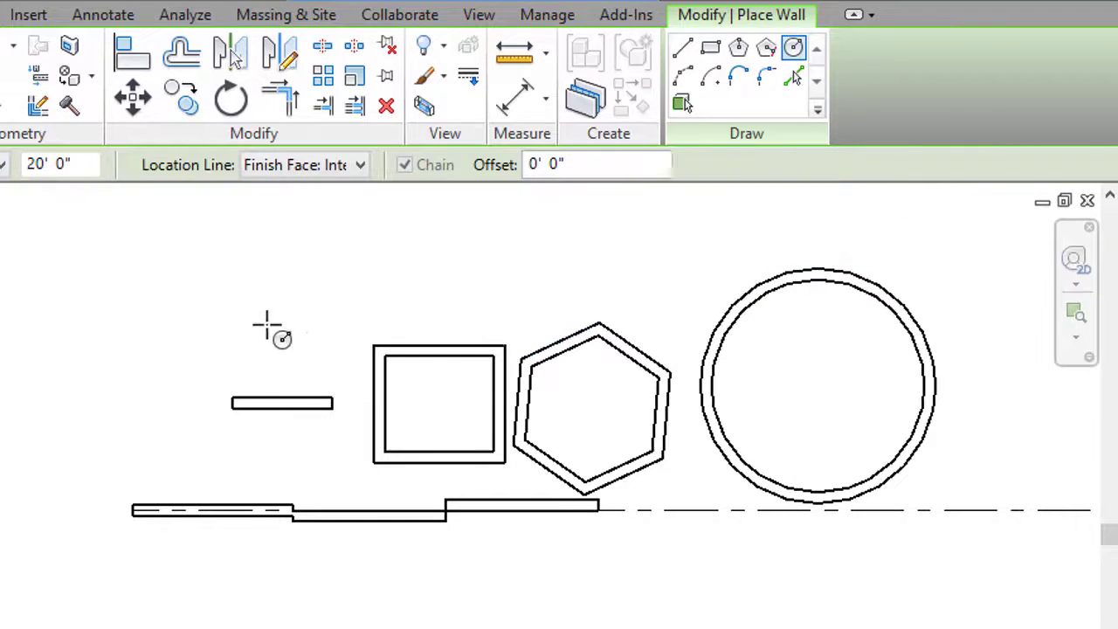
right_click(202, 267)
Window-select the practice shapes and delete them.
click(229, 281)
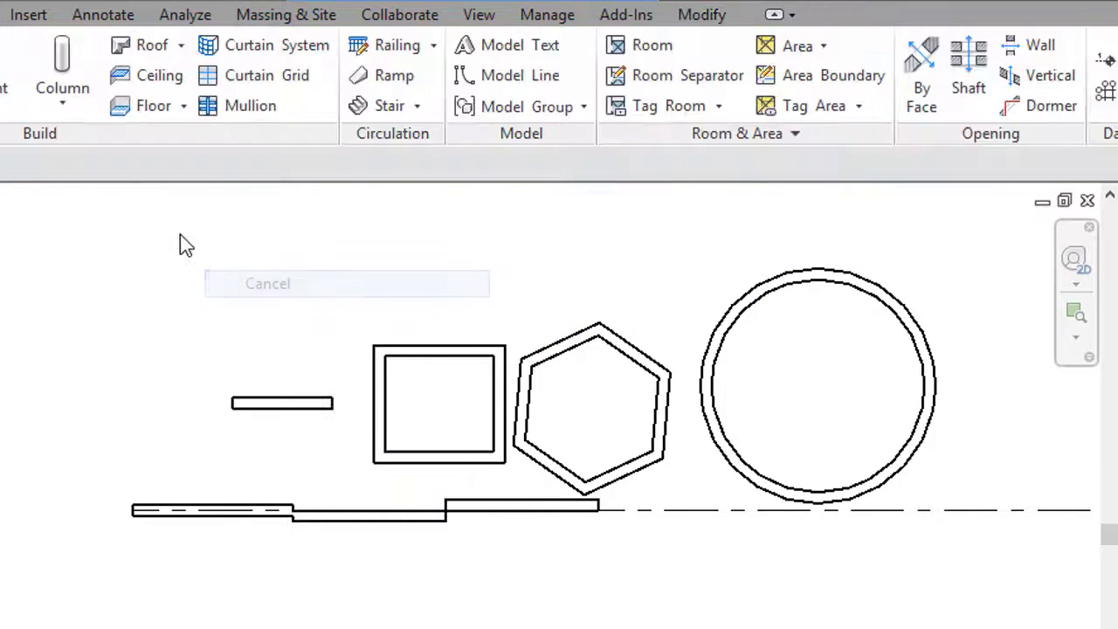
mouse_move(180, 234)
mouse_down()
mouse_move(975, 521)
mouse_move(964, 543)
mouse_up()
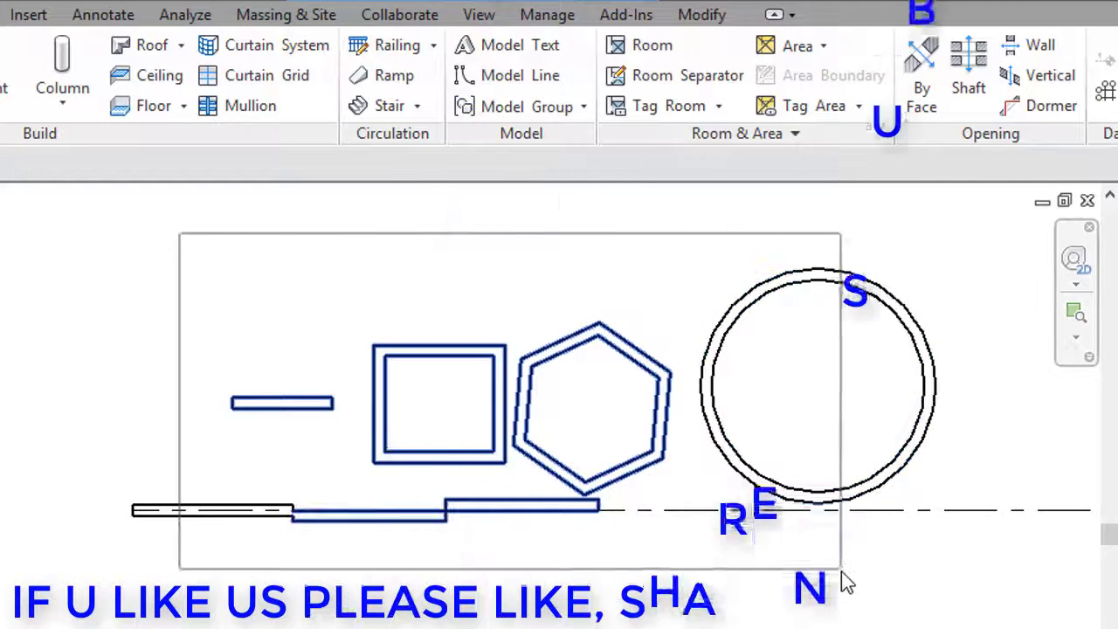
drag(964, 542, 975, 516)
key(Delete)
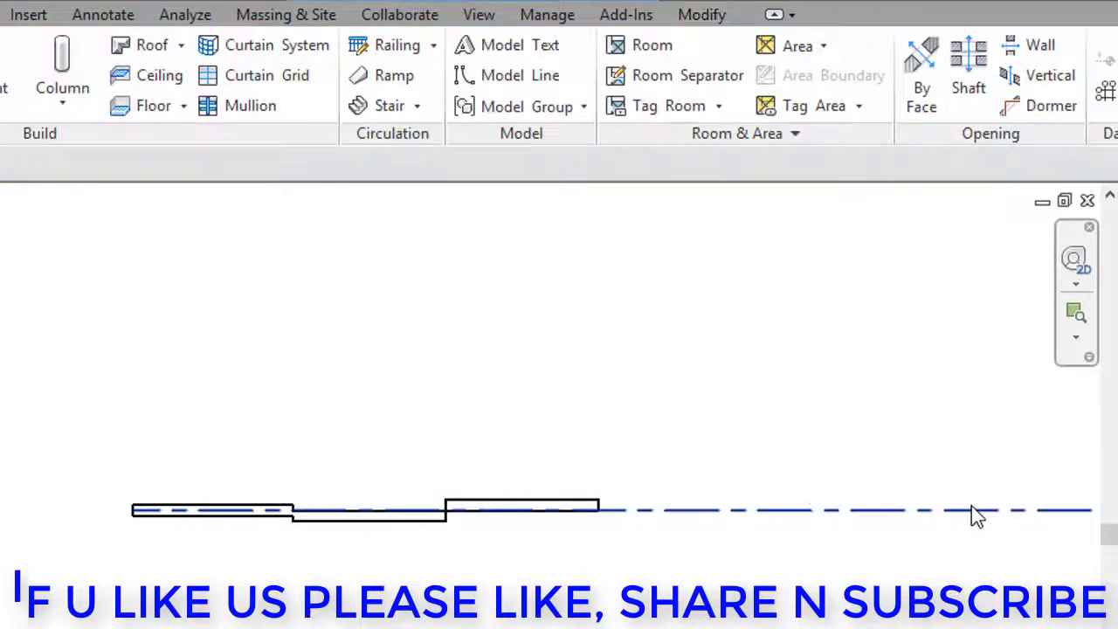
Delete the three remaining stepped wall segments one by one.
click(568, 509)
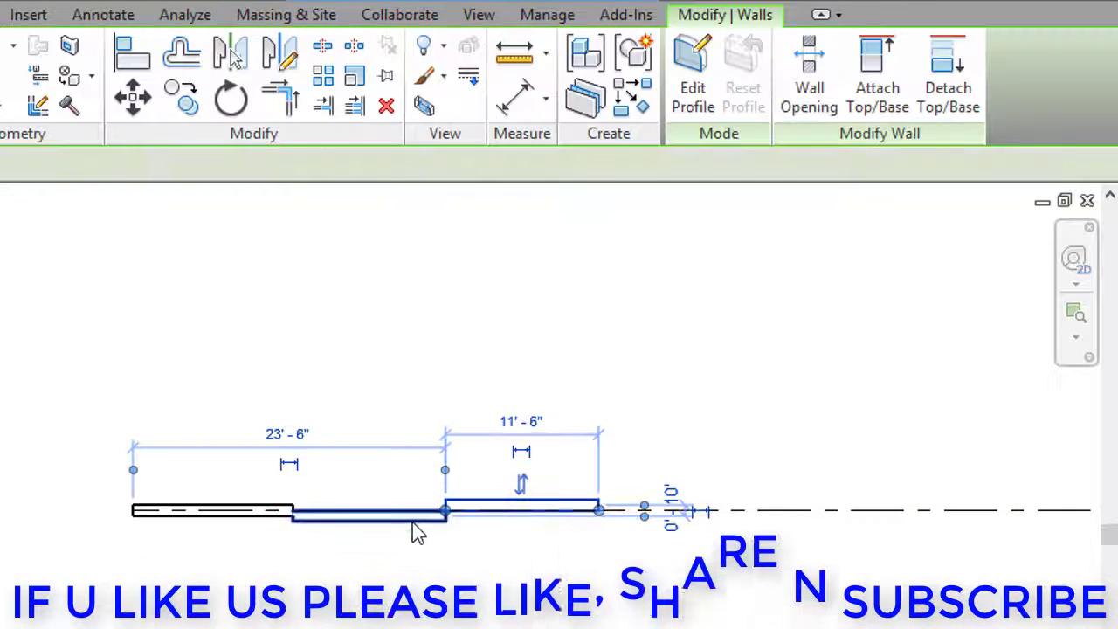
key(Delete)
click(392, 518)
key(Delete)
click(272, 511)
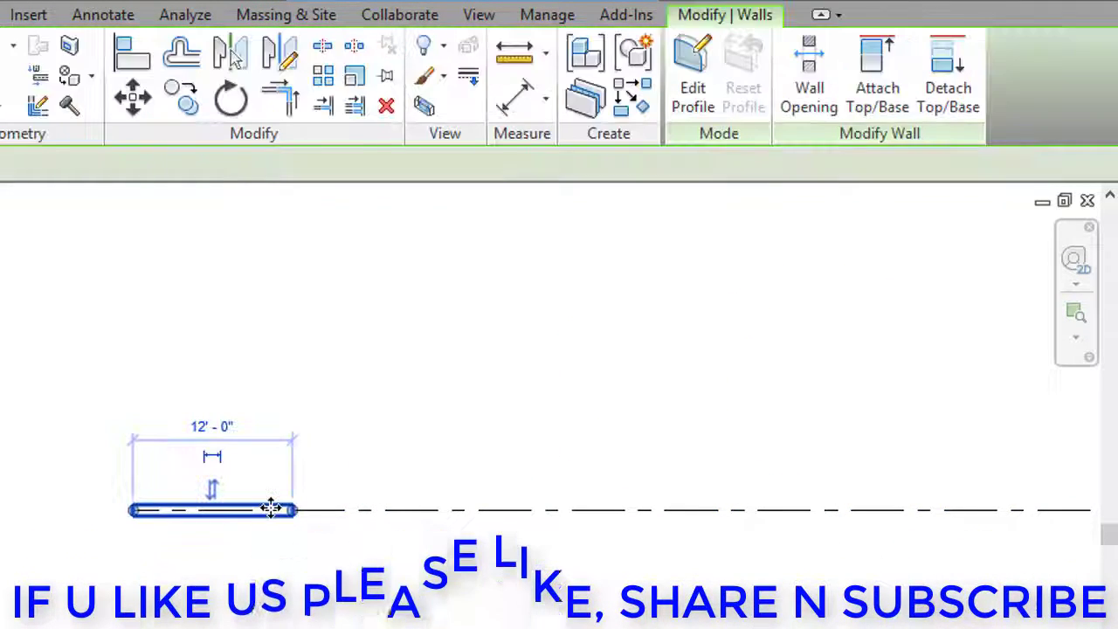
key(Delete)
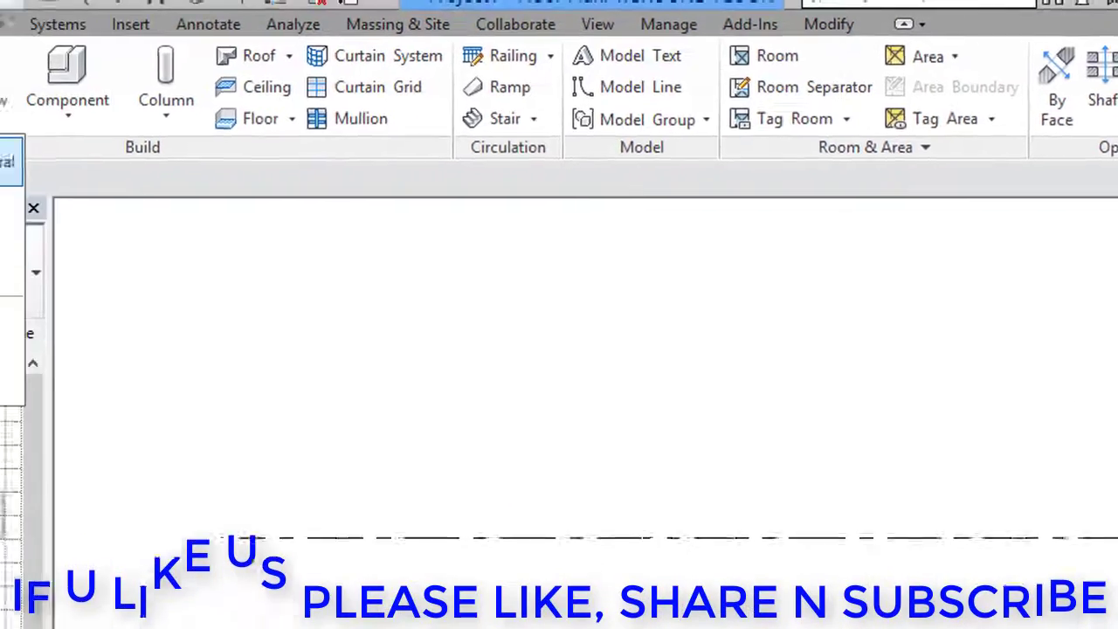
Start an architectural wall from 1.GROUND FLOOR up to 2.FIRST FLOOR at the line's left end.
click(118, 150)
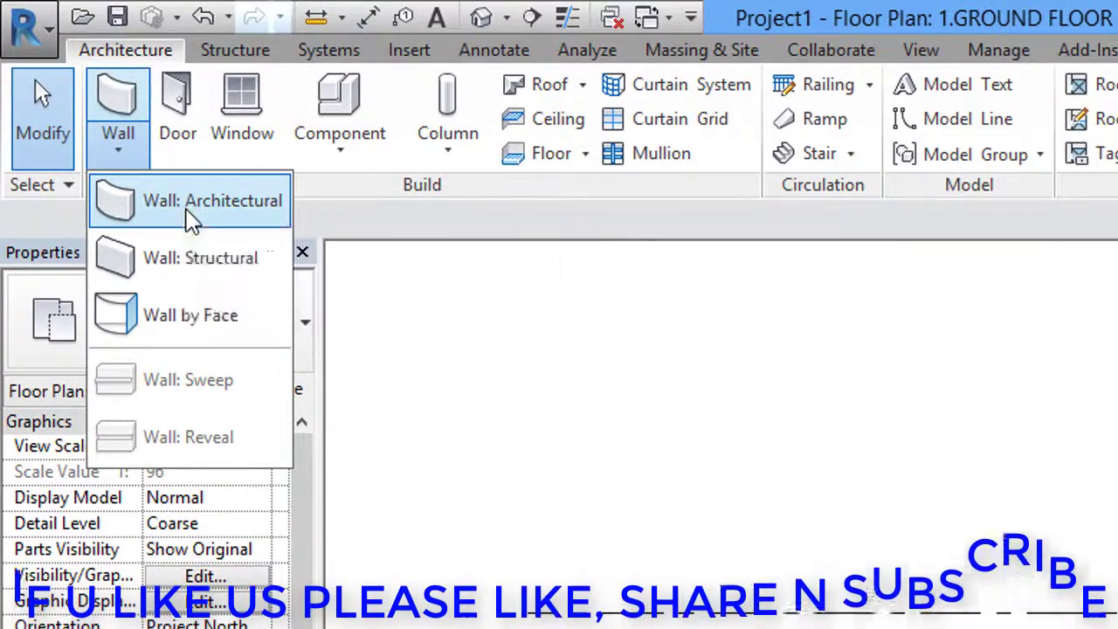
click(187, 202)
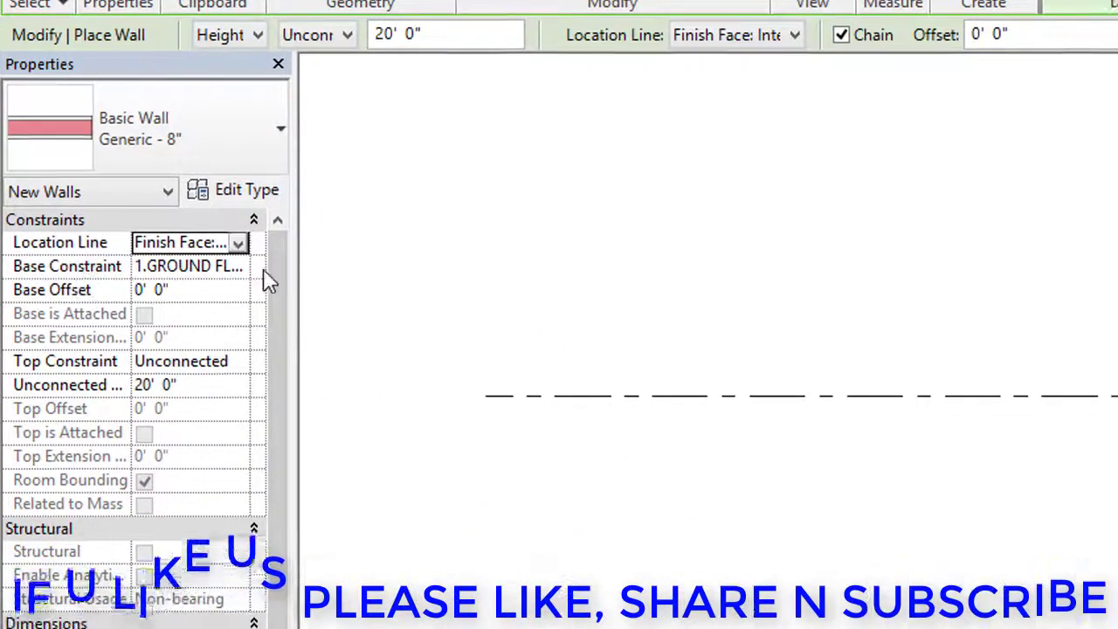
click(238, 266)
click(233, 294)
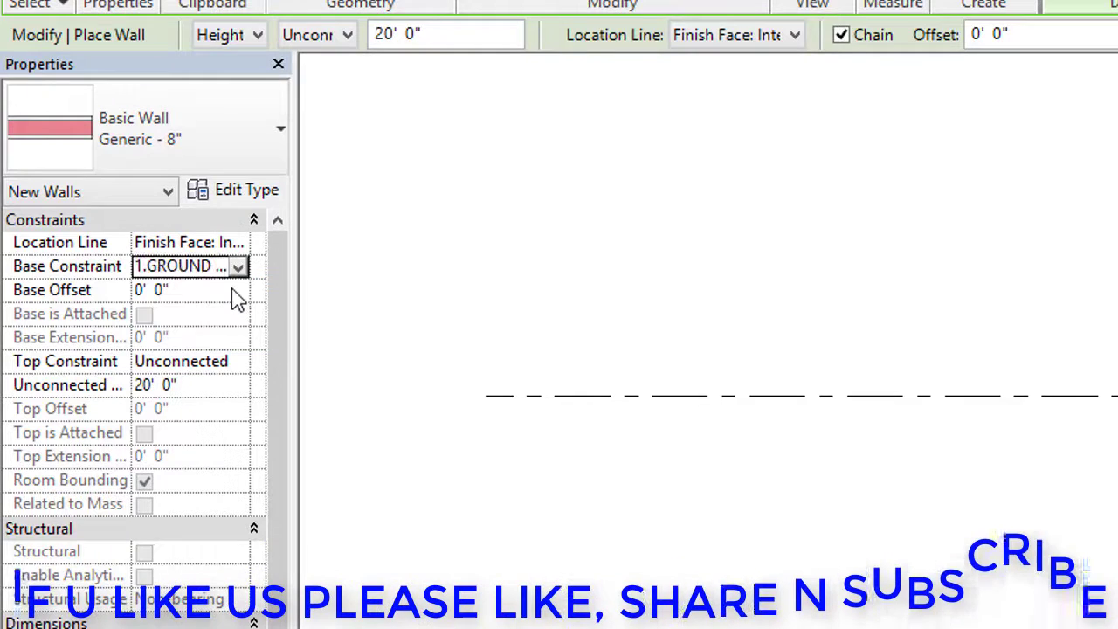
click(237, 361)
click(238, 361)
click(285, 424)
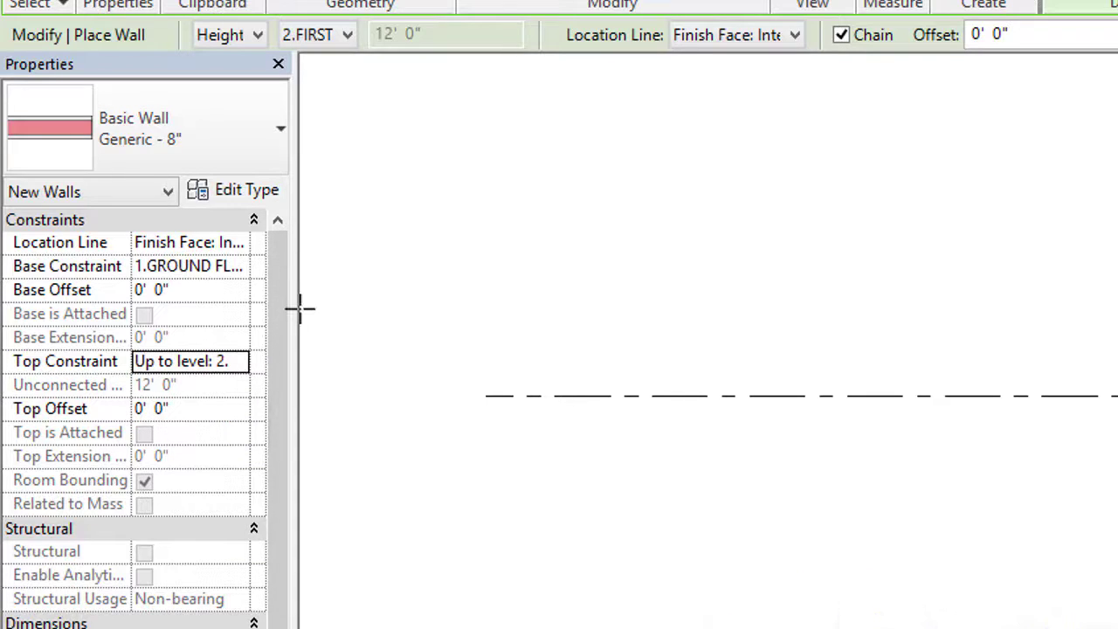
drag(297, 312, 465, 335)
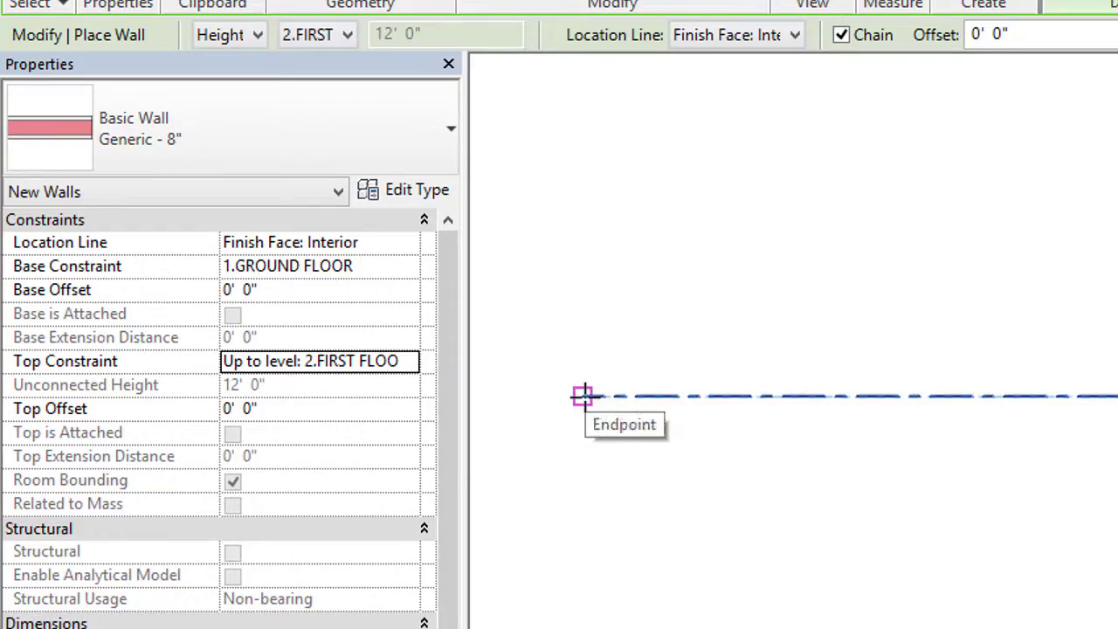
click(582, 396)
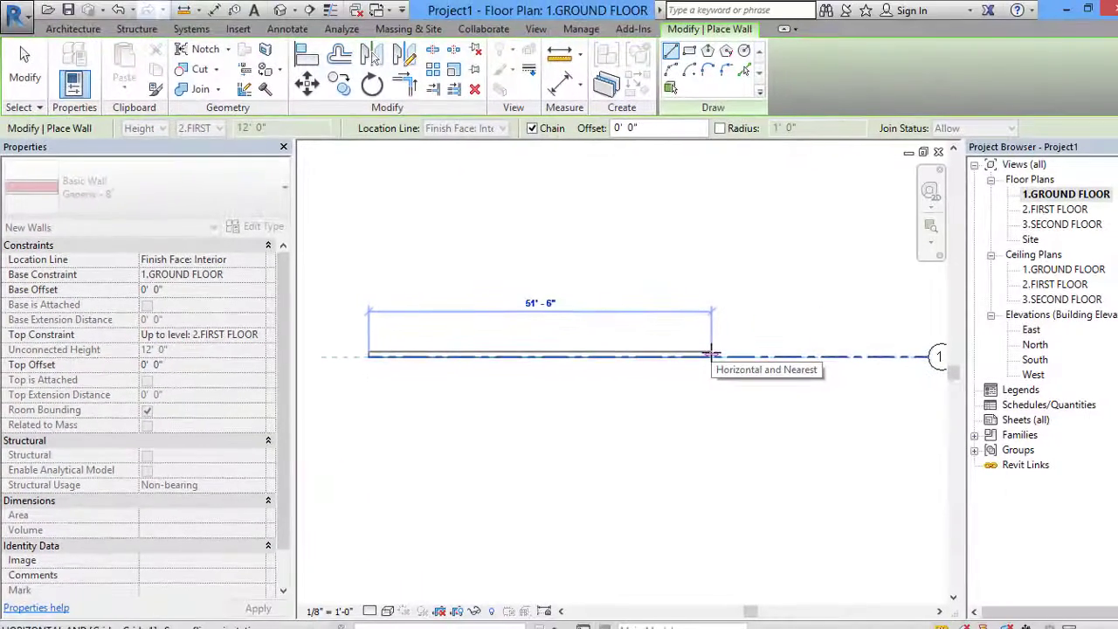
Finish the 51'-6" wall along grid line 1 and stop drawing walls.
click(1080, 387)
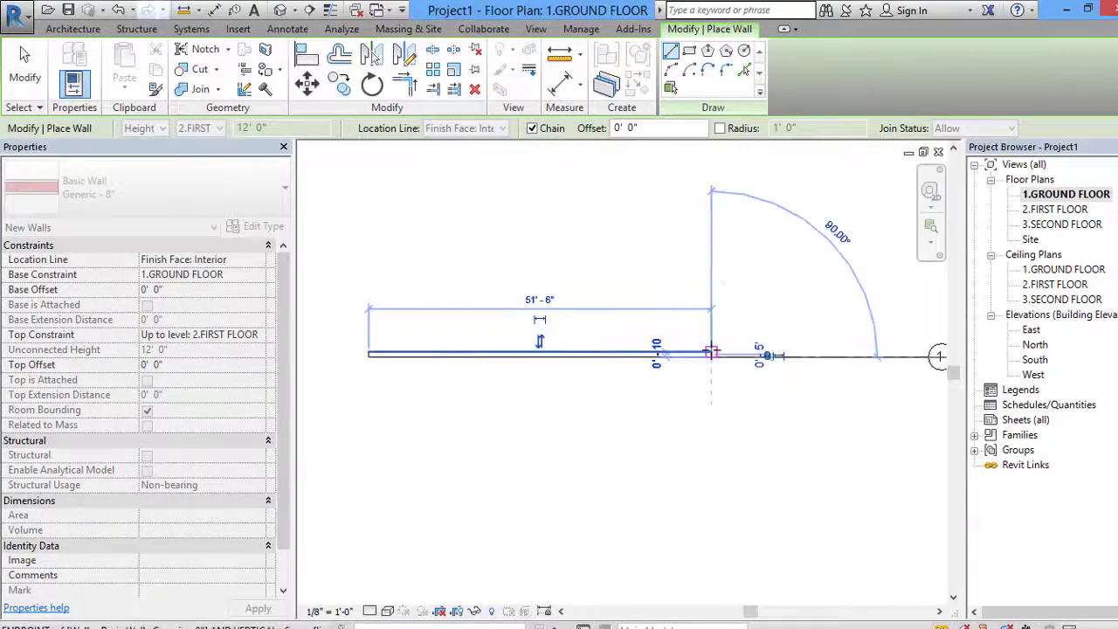
right_click(704, 234)
click(709, 238)
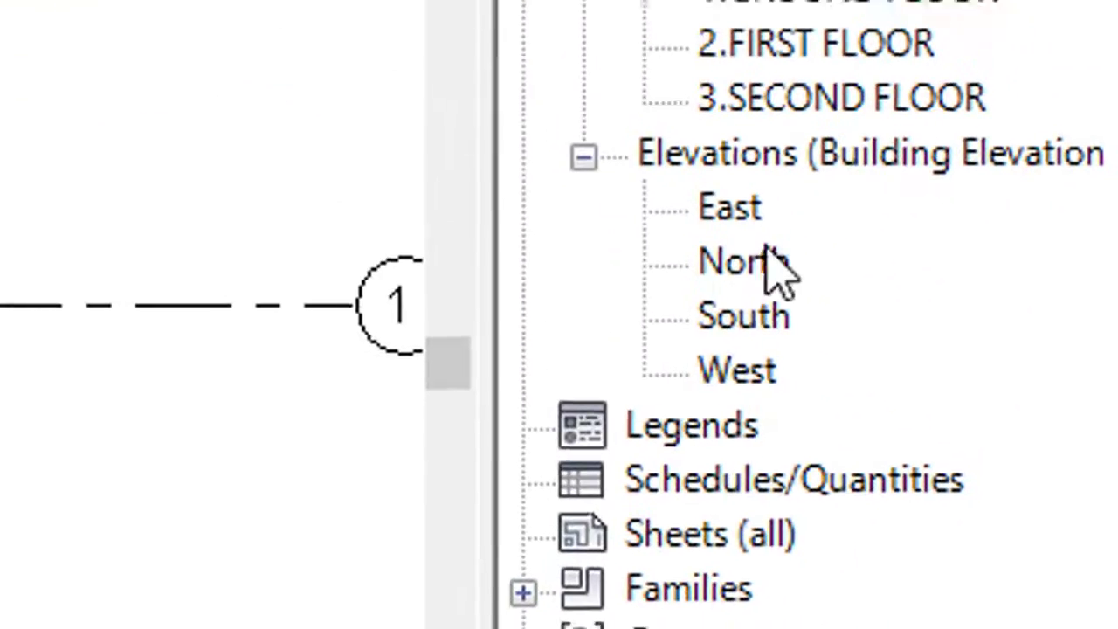
In the East elevation, give the wall a 6' Base Offset.
double_click(929, 293)
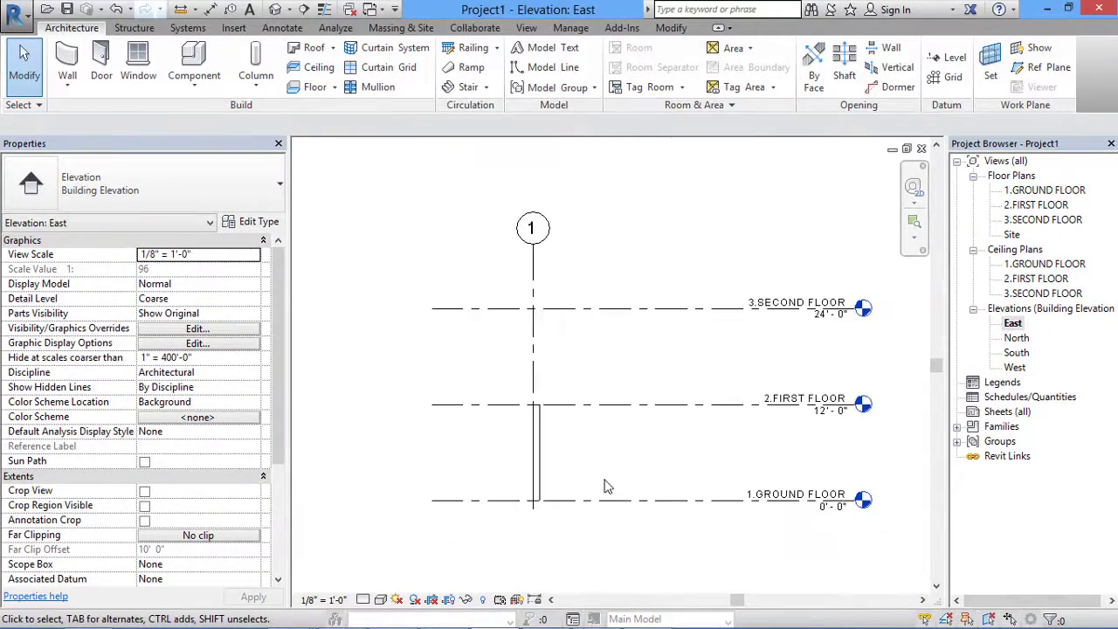
scroll(782, 364, up, 1)
middle_drag(576, 470, 520, 416)
click(451, 420)
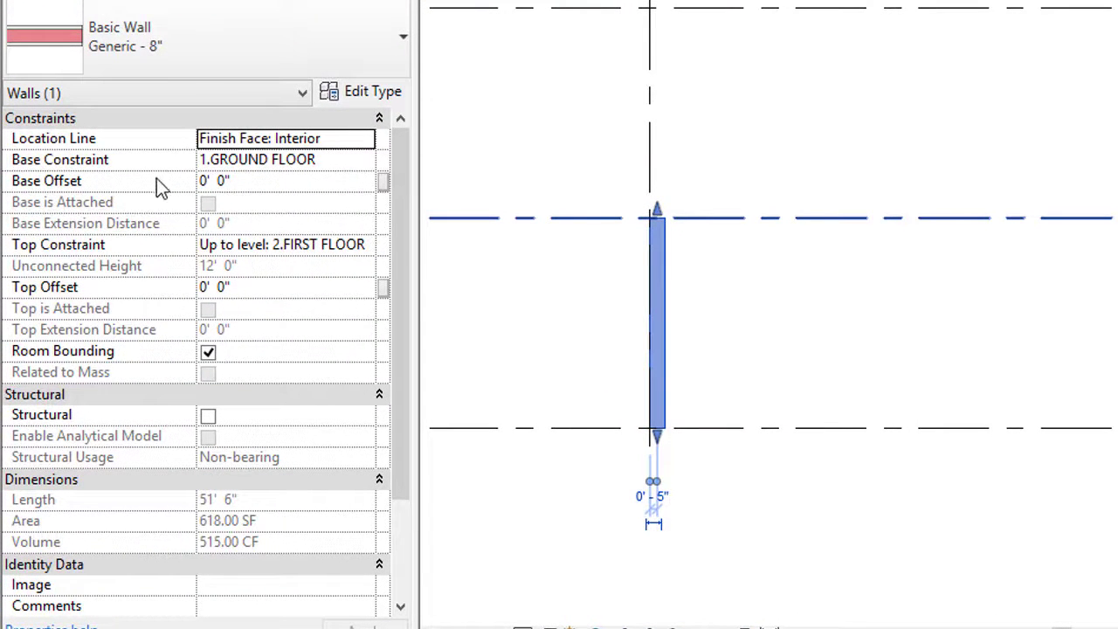
click(206, 184)
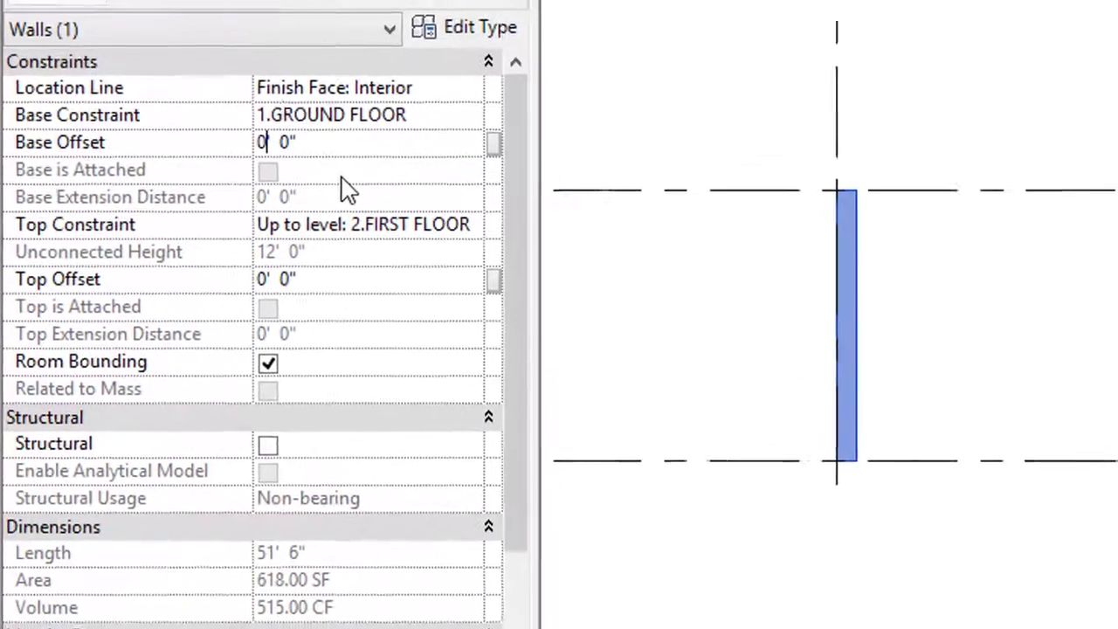
key(BackSpace)
text(6)
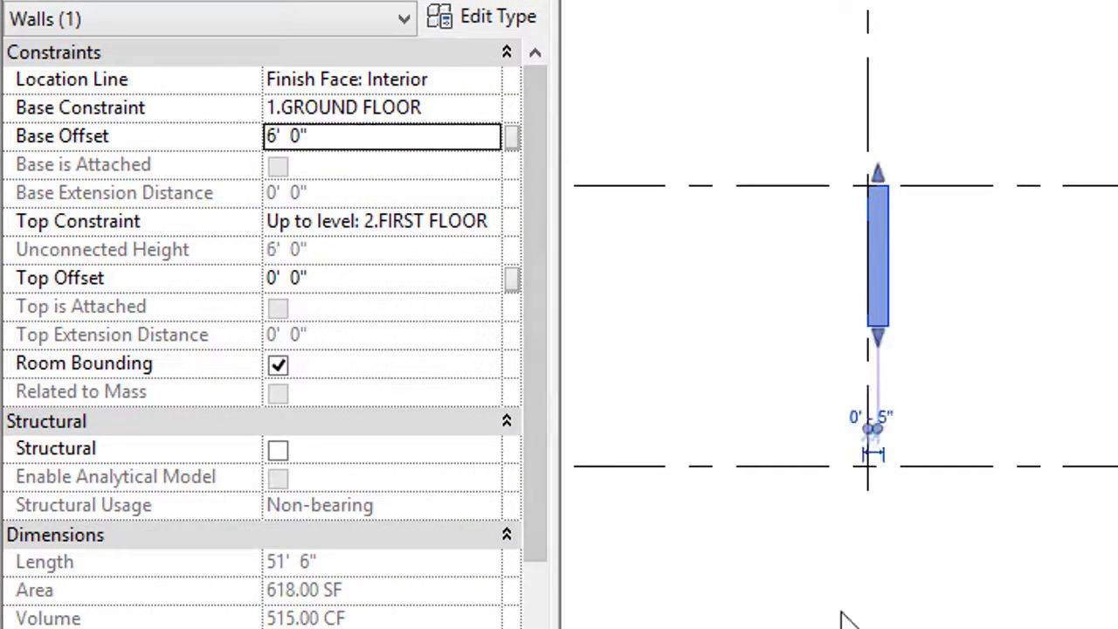
click(877, 478)
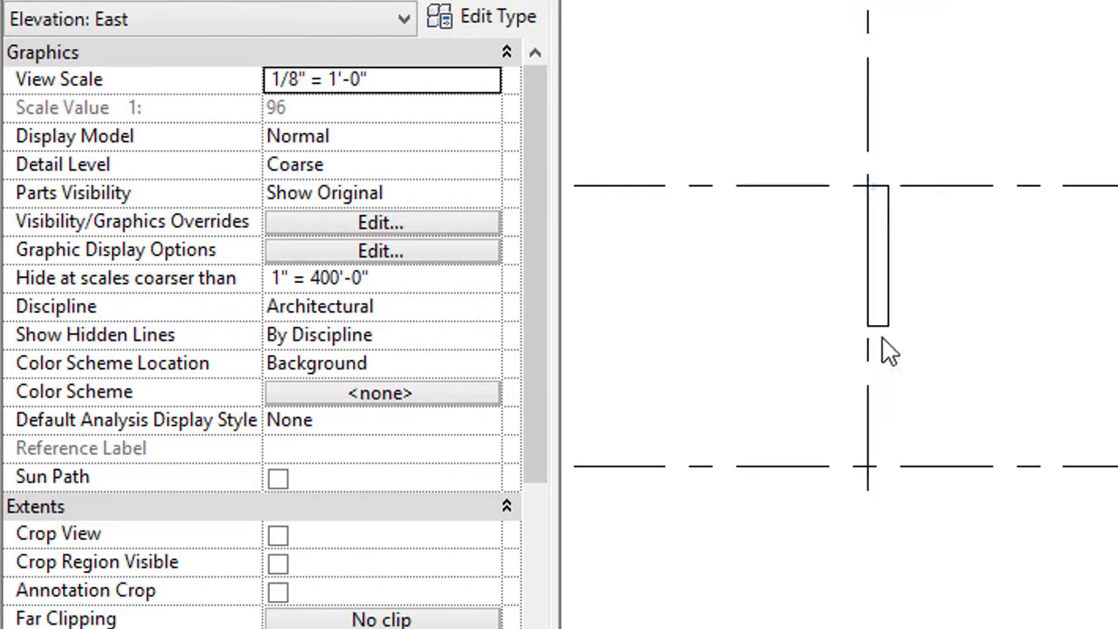
Add a 6'-0" aligned dimension from the ground floor level to the wall base.
key(d)
key(i)
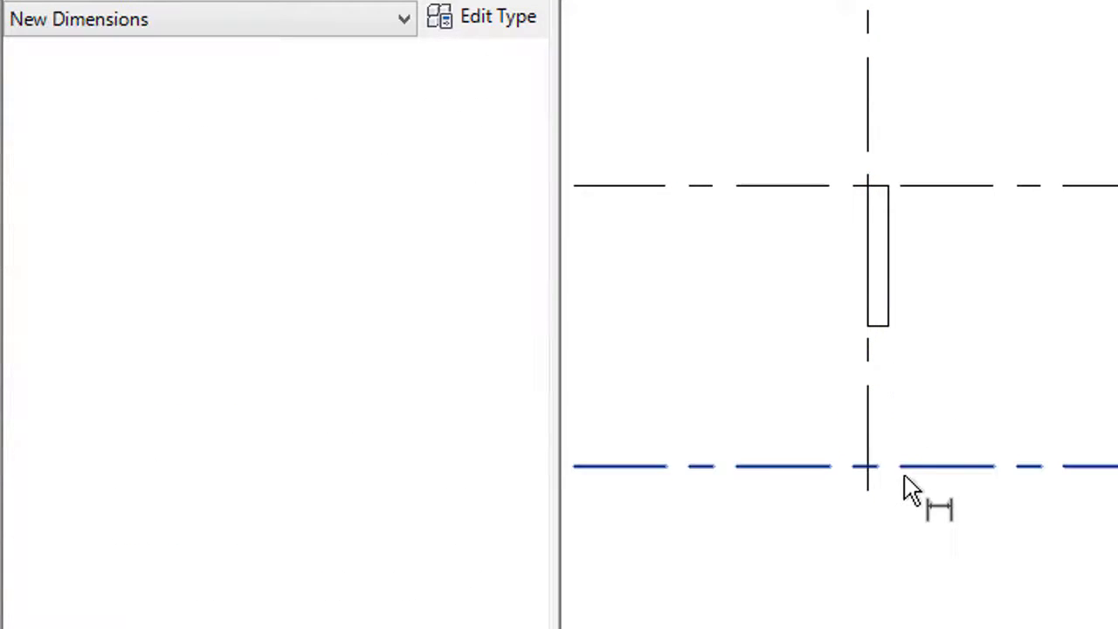
click(903, 470)
click(878, 326)
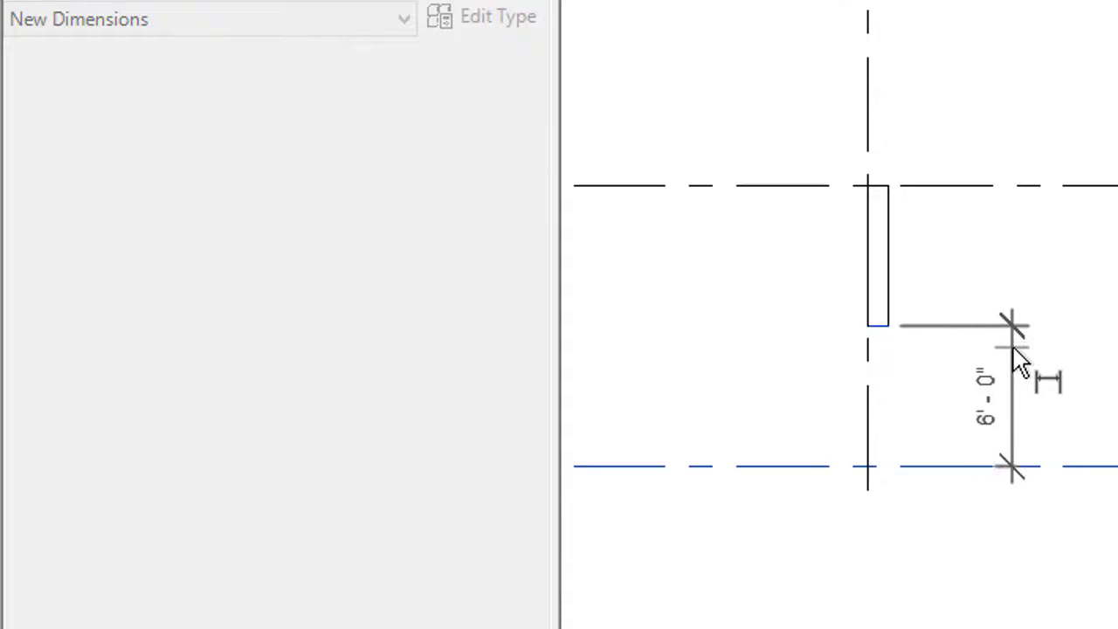
click(1018, 361)
scroll(1100, 323, up, 2)
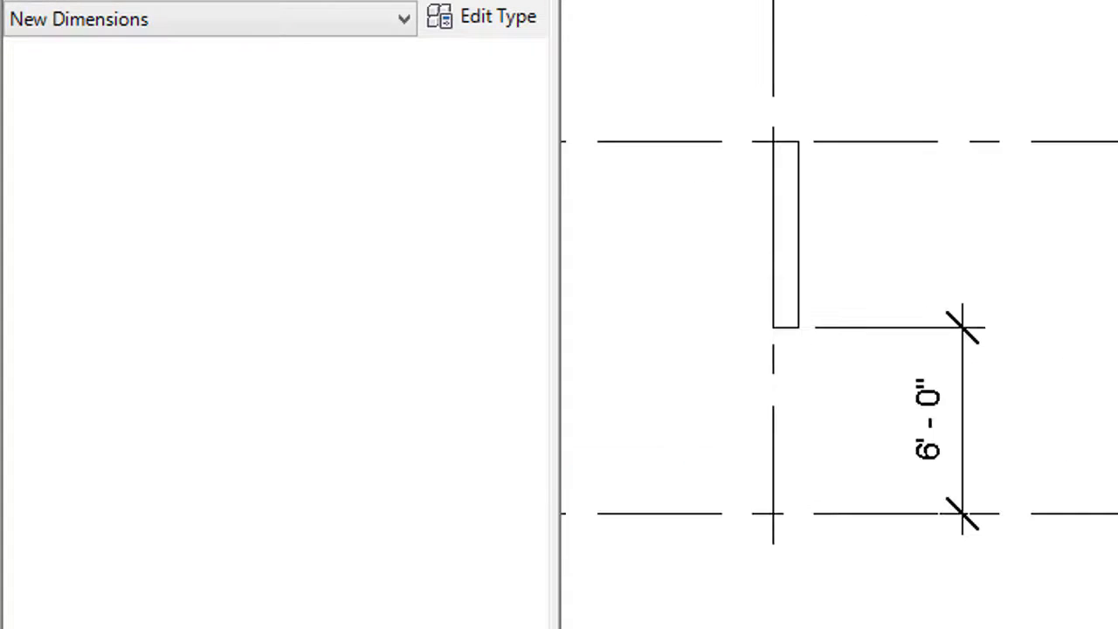
scroll(1100, 376, up, 1)
middle_drag(1082, 367, 1102, 346)
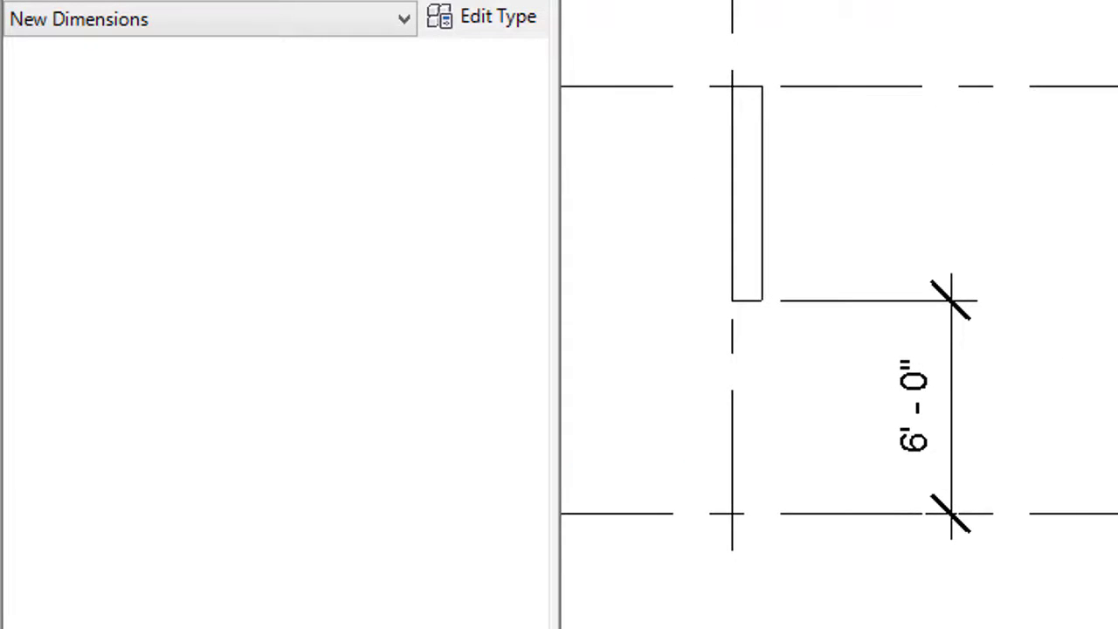
key(Escape)
Set the raised wall's Top Offset to 6'.
click(758, 209)
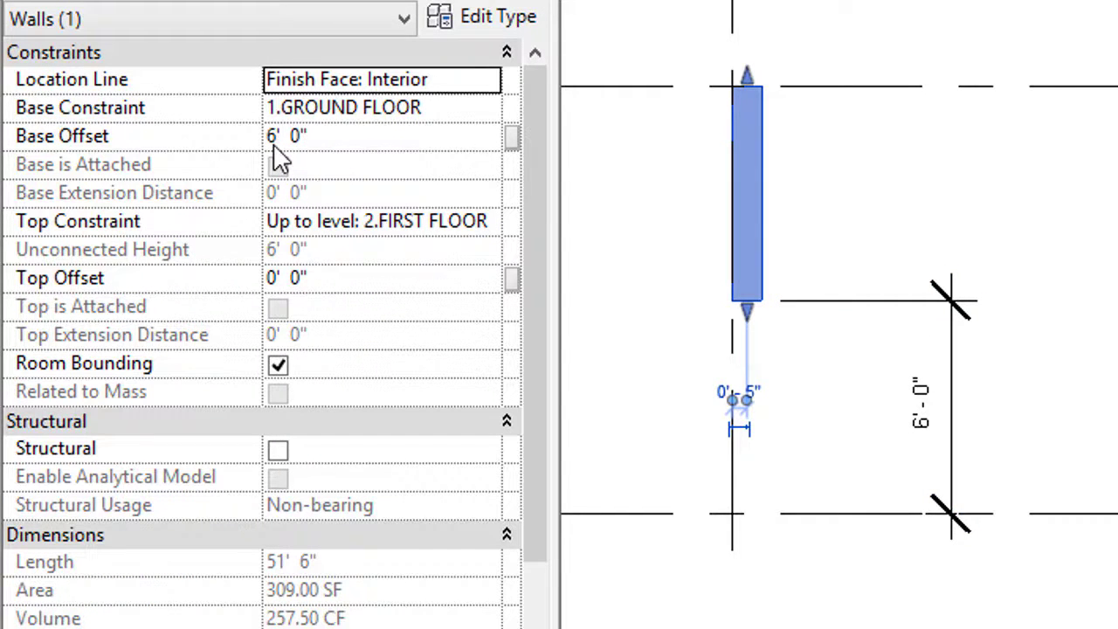
click(278, 278)
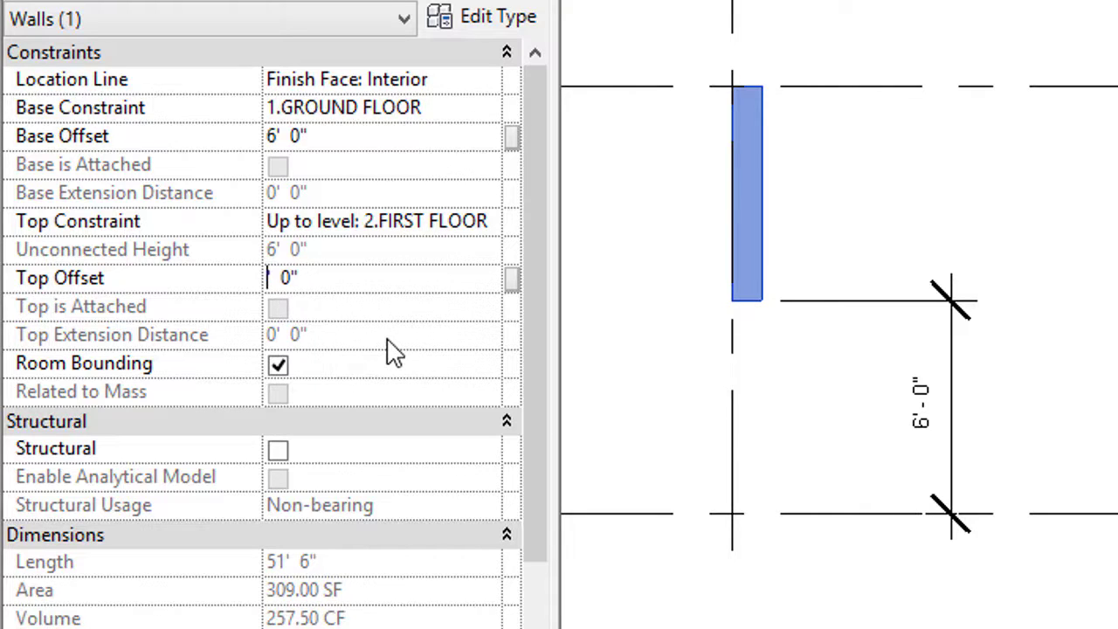
text(6)
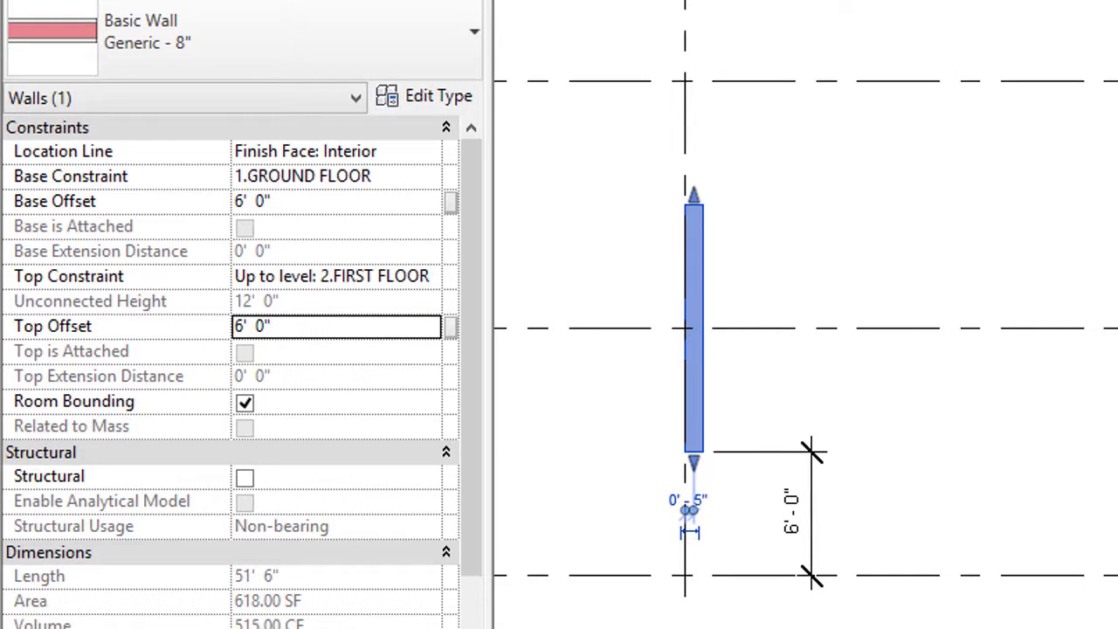
Dimension the 6'-0" gap from 2.FIRST FLOOR to the wall top.
key(d)
key(i)
click(766, 329)
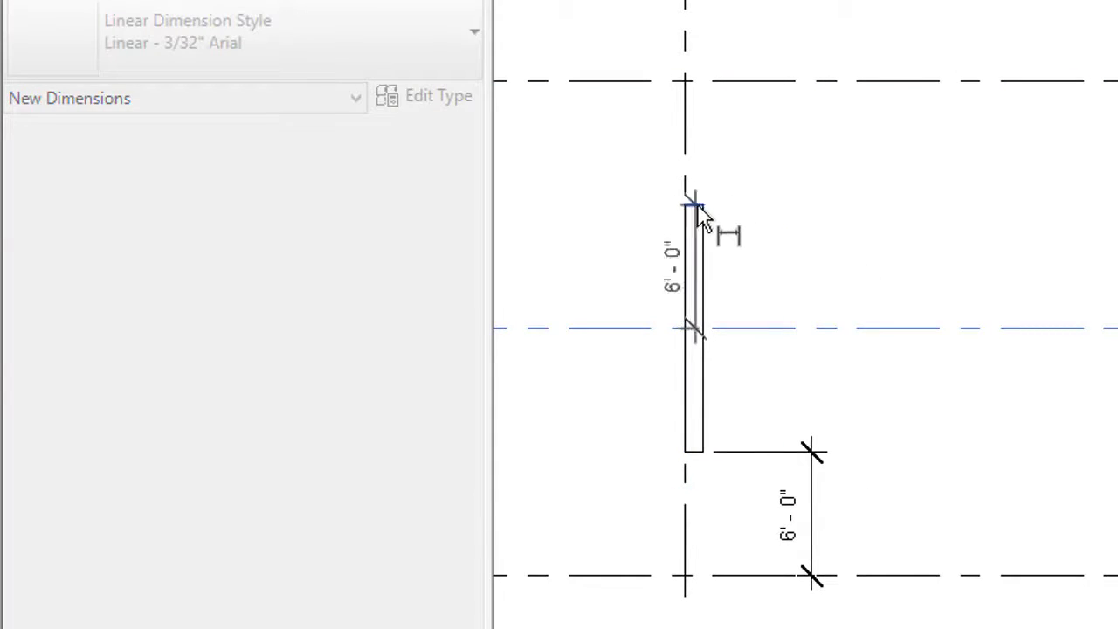
click(704, 217)
click(812, 232)
right_click(944, 159)
click(975, 179)
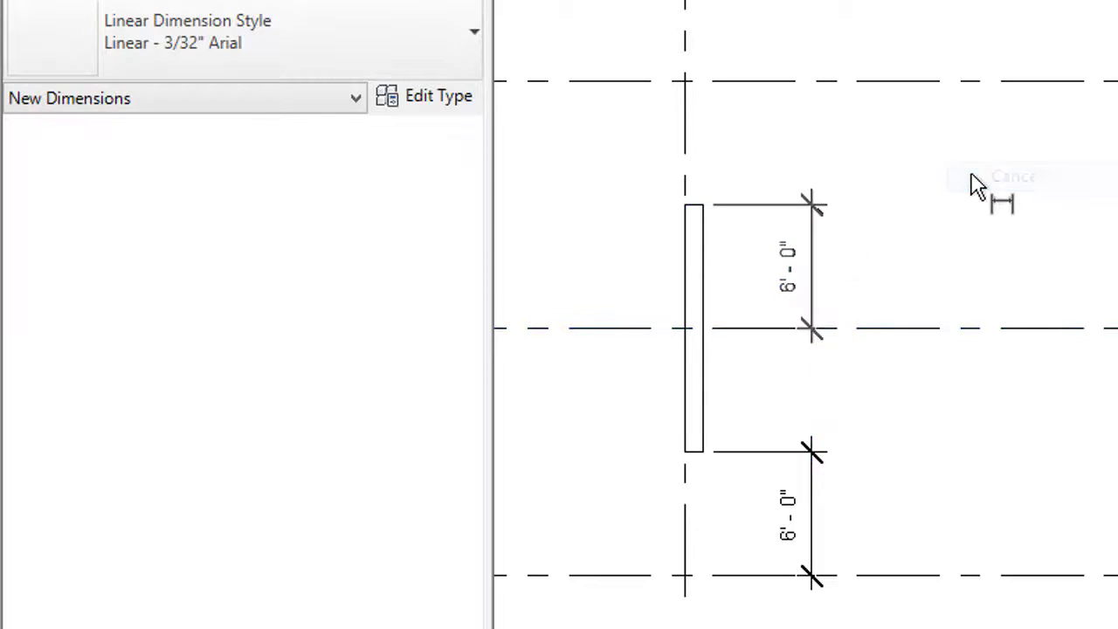
click(702, 290)
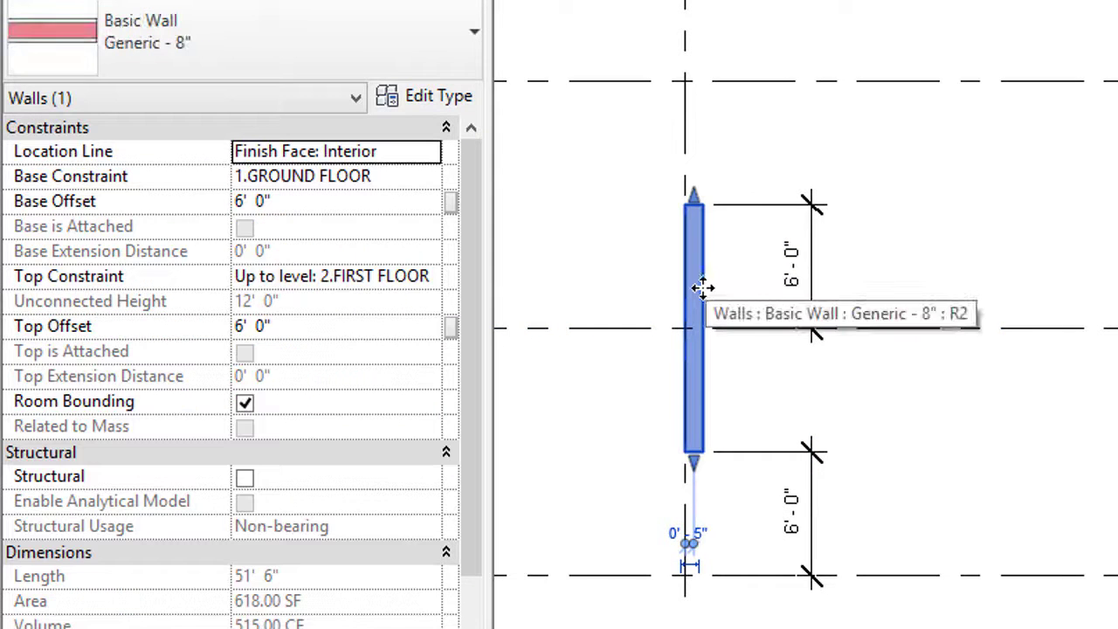
click(249, 326)
Reset the wall's Base Offset and Top Offset both to 0' 0".
click(241, 201)
text(0)
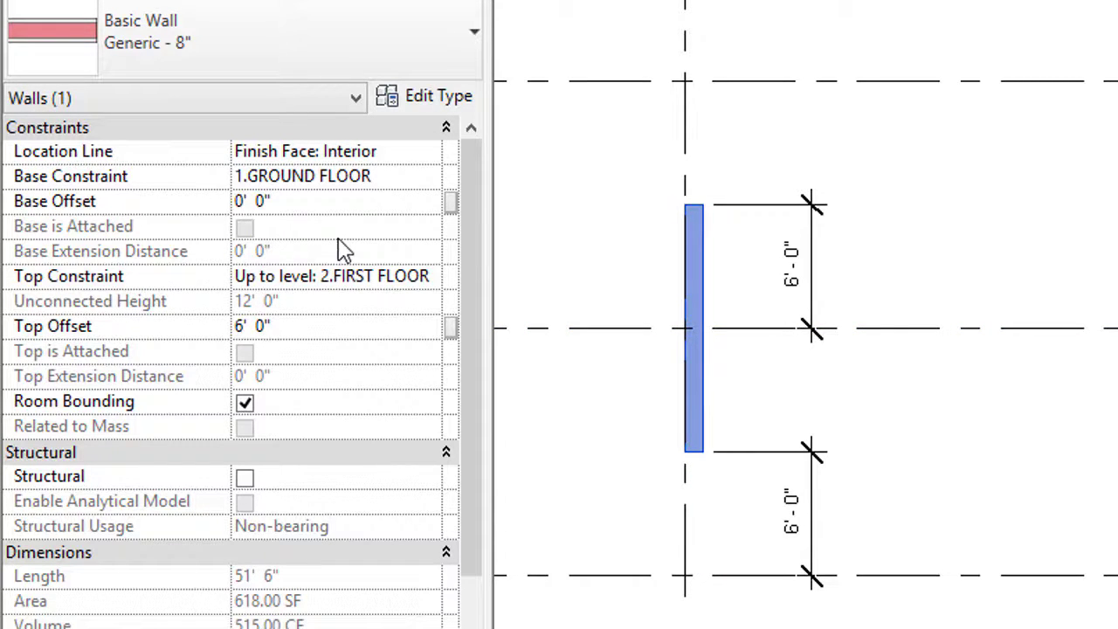
key(Return)
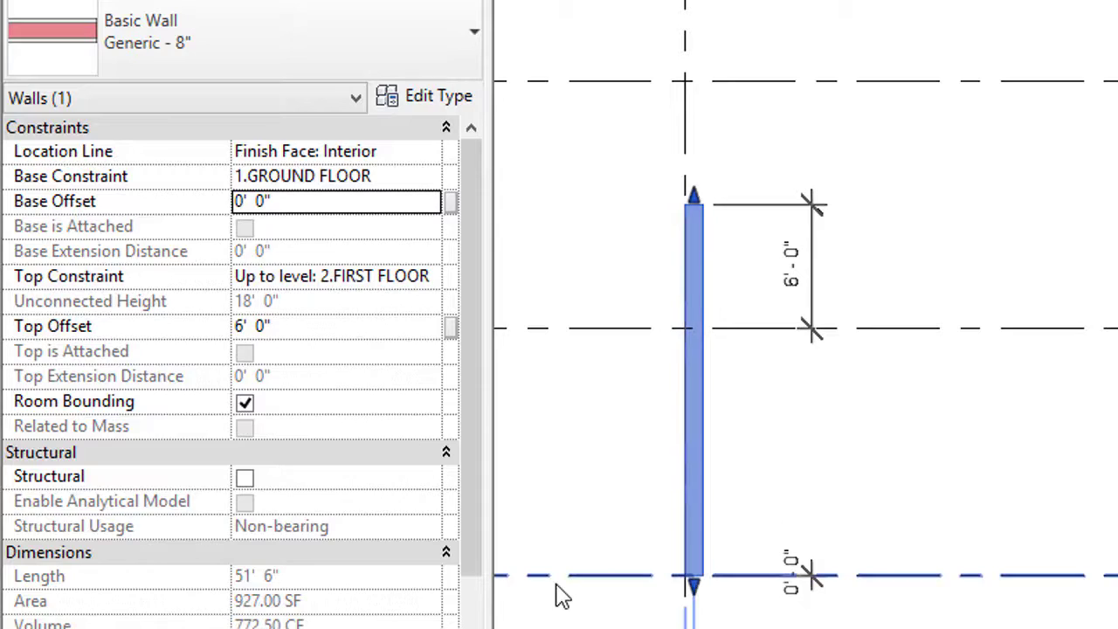
click(250, 330)
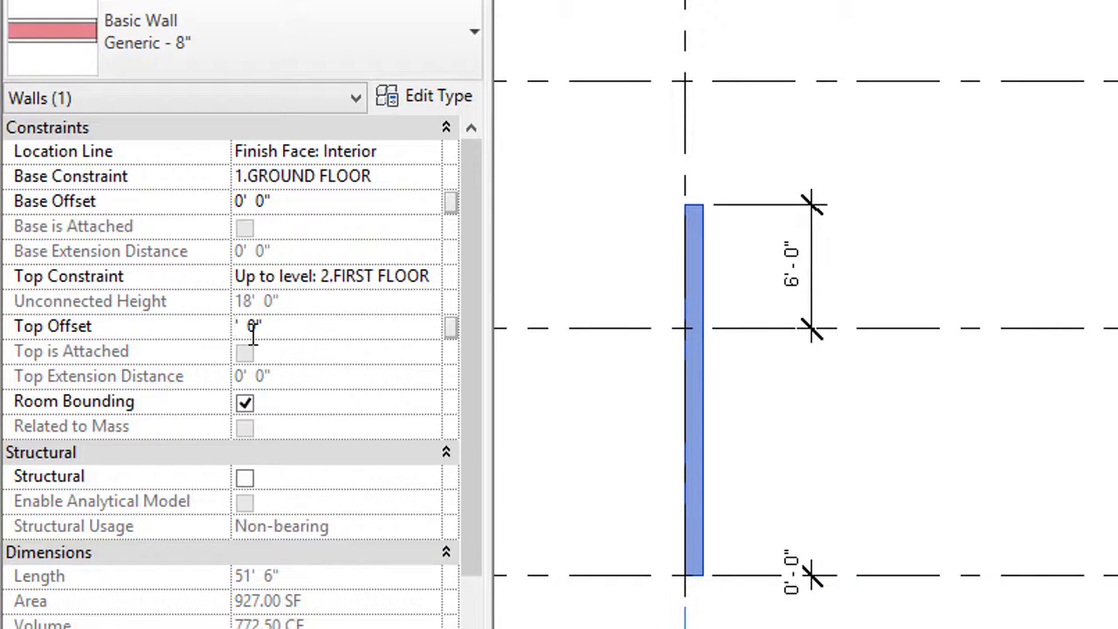
text(0)
key(Return)
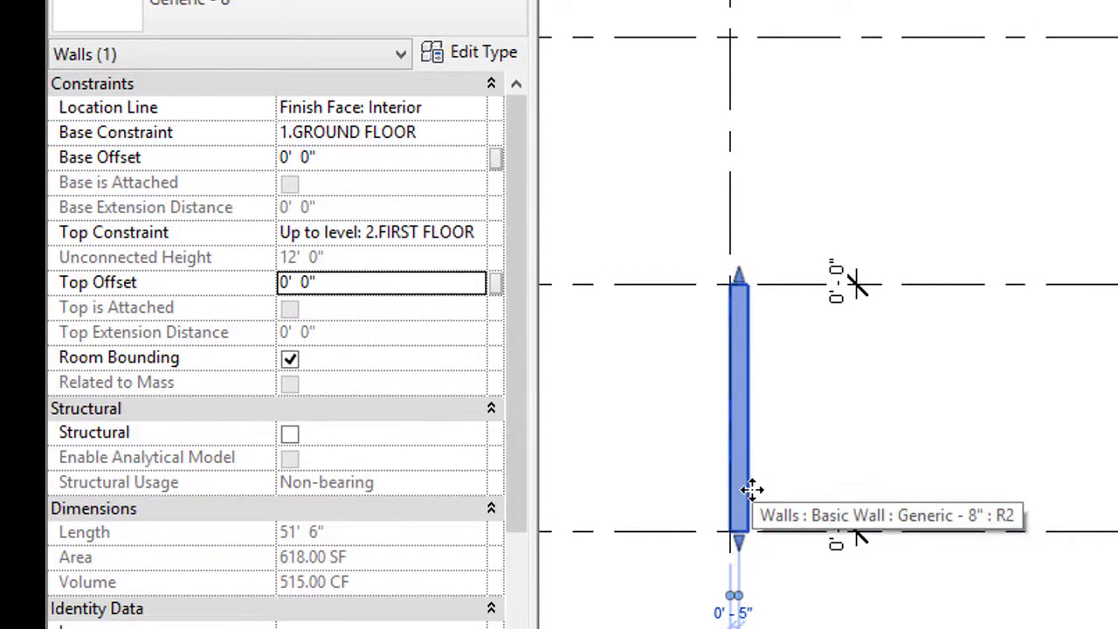
click(291, 162)
text(-6)
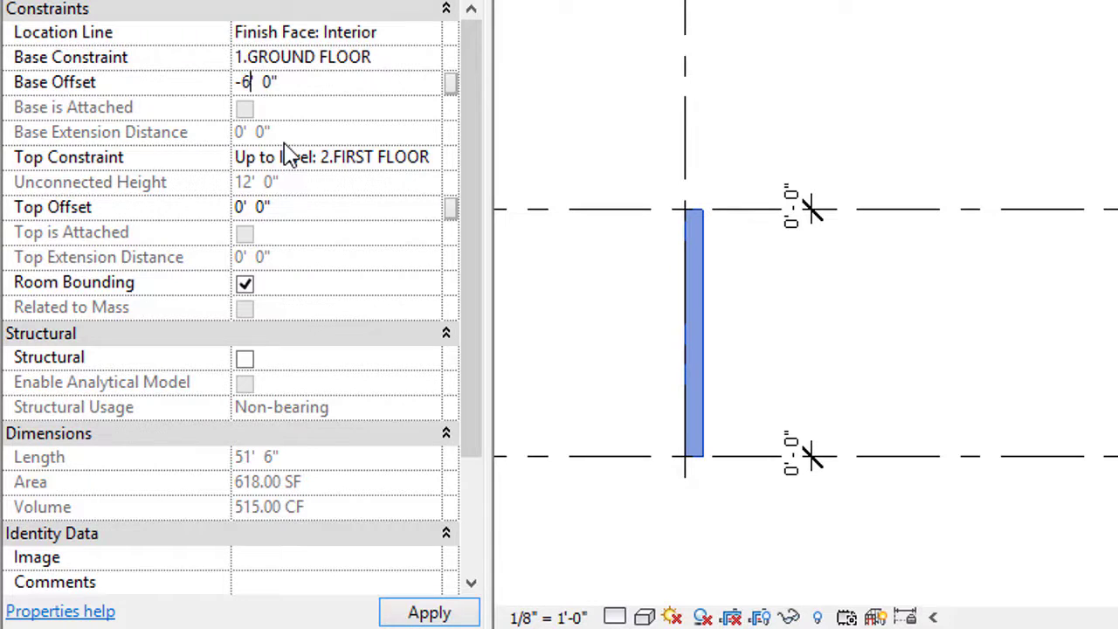
Apply a -6' Base Offset to the wall.
click(428, 612)
scroll(699, 488, down, 1)
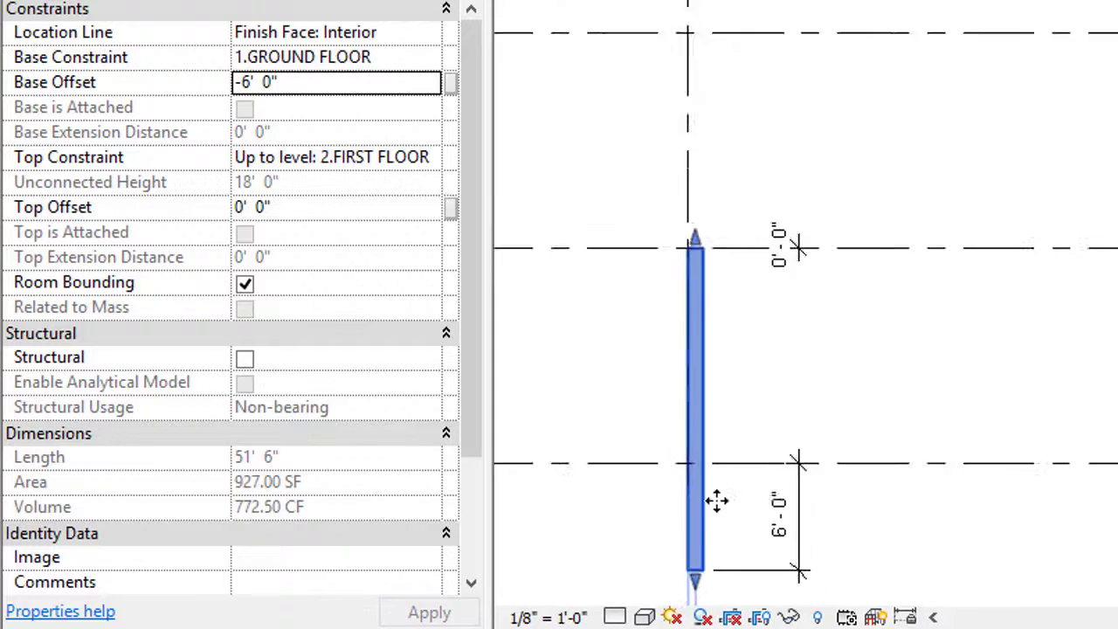
scroll(713, 499, down, 2)
scroll(664, 441, down, 1)
scroll(766, 425, up, 2)
scroll(898, 416, up, 1)
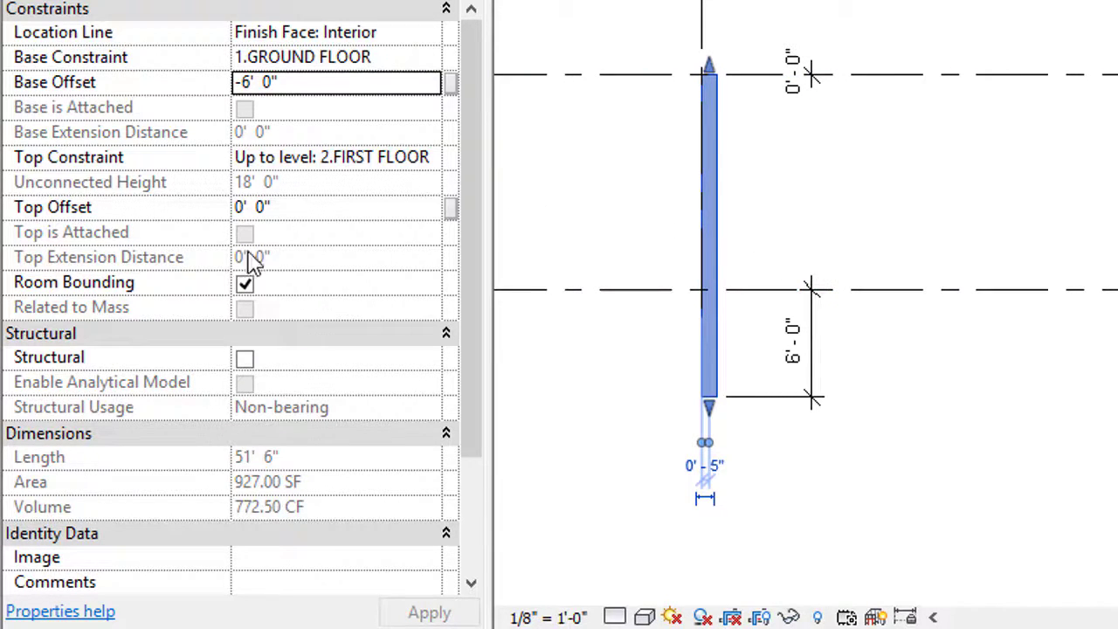
Set the Top Offset to -5', leaving the wall 13' 0" tall.
click(245, 209)
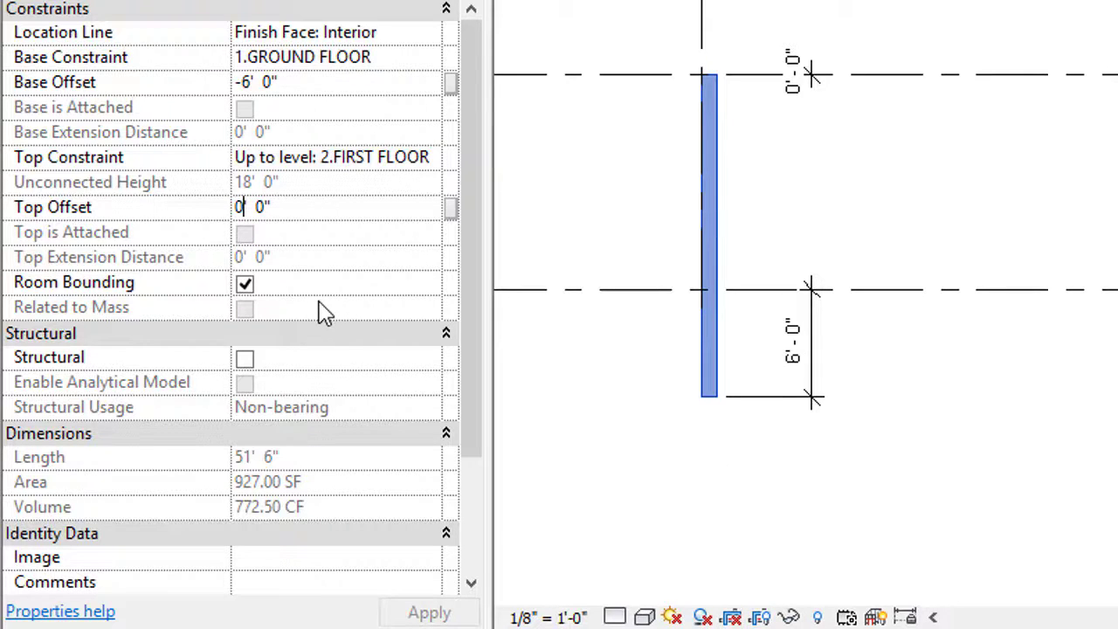
key(BackSpace)
text(-5)
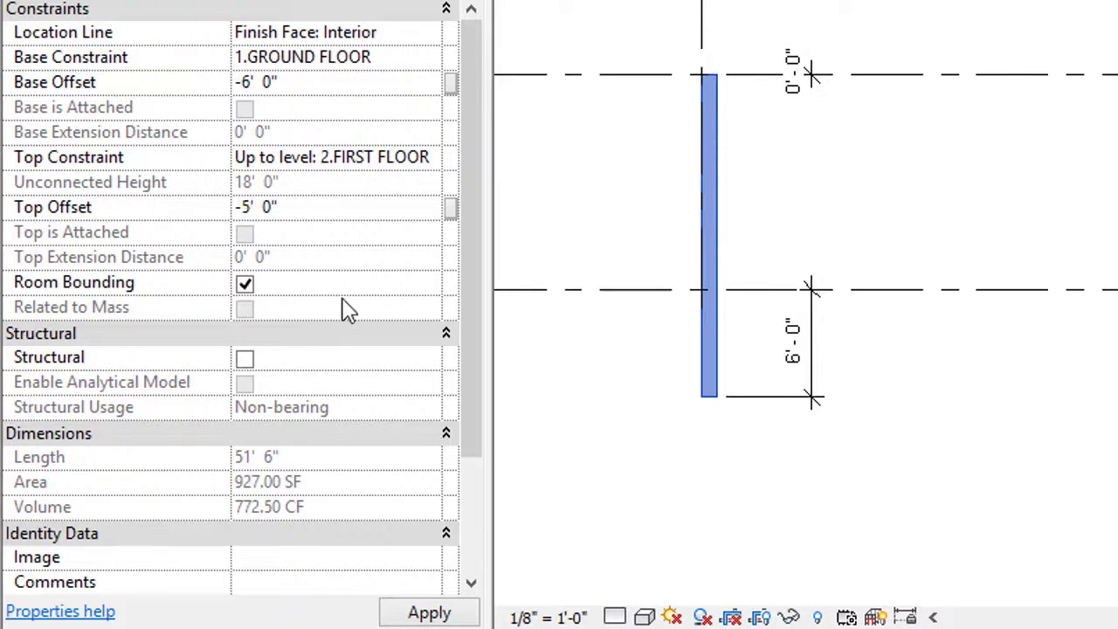
click(429, 612)
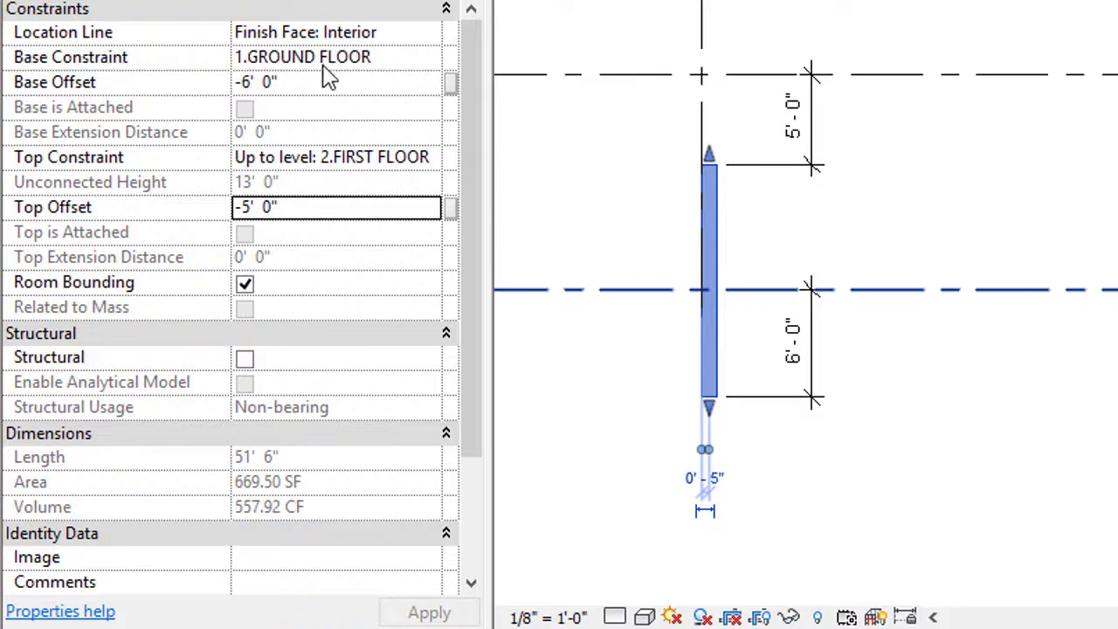
click(441, 166)
Keep the wall's Top Constraint Unconnected with a 13' 0" unconnected height.
click(431, 159)
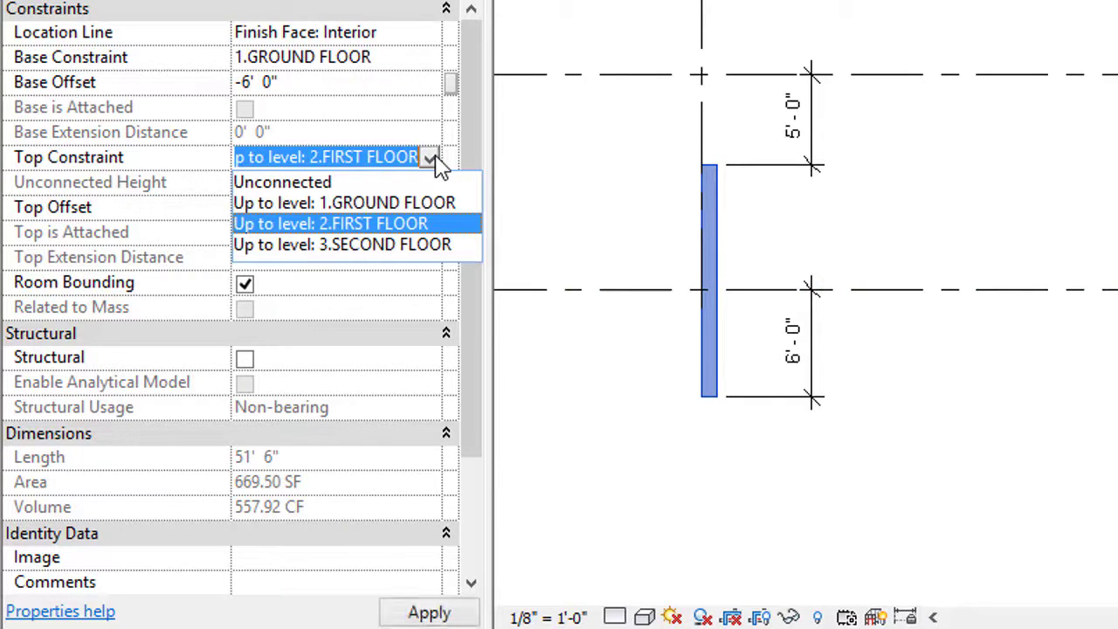
click(332, 186)
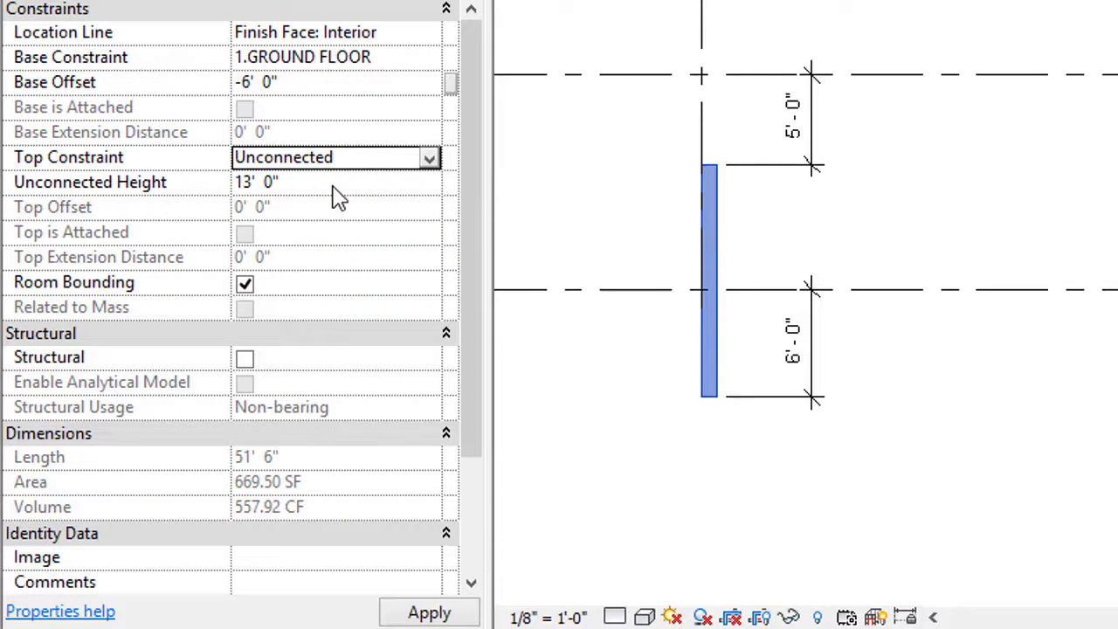
click(429, 161)
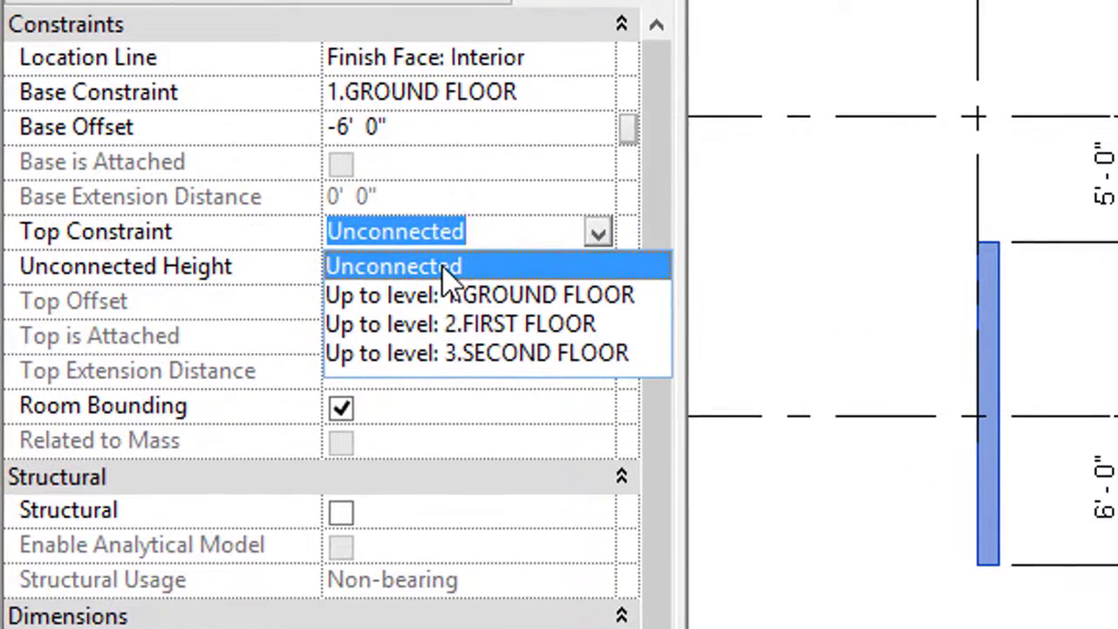
click(442, 271)
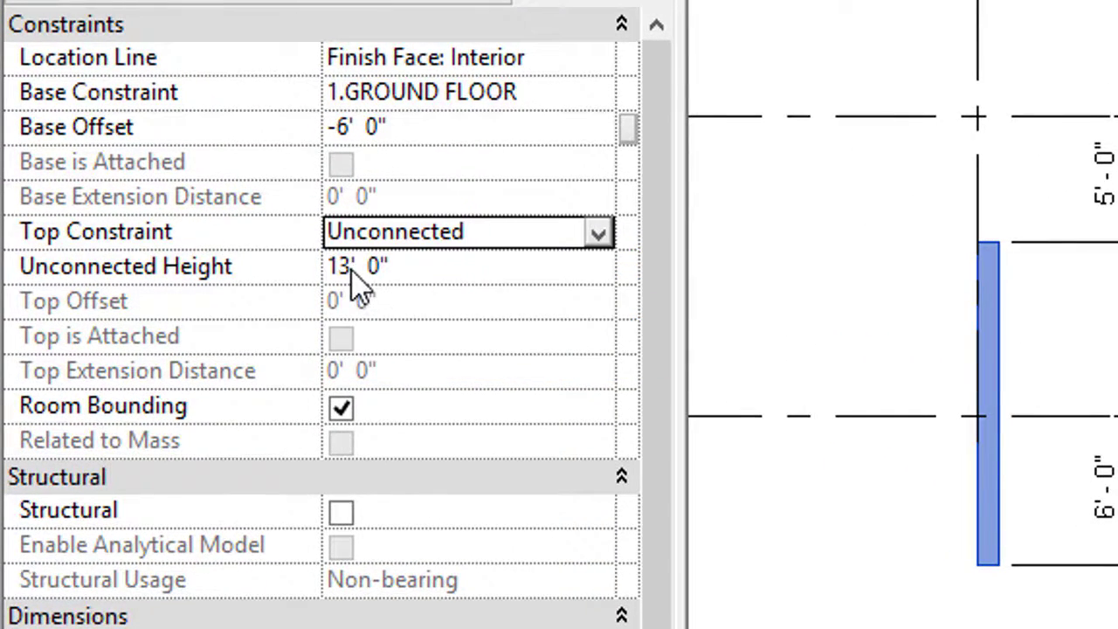
click(350, 266)
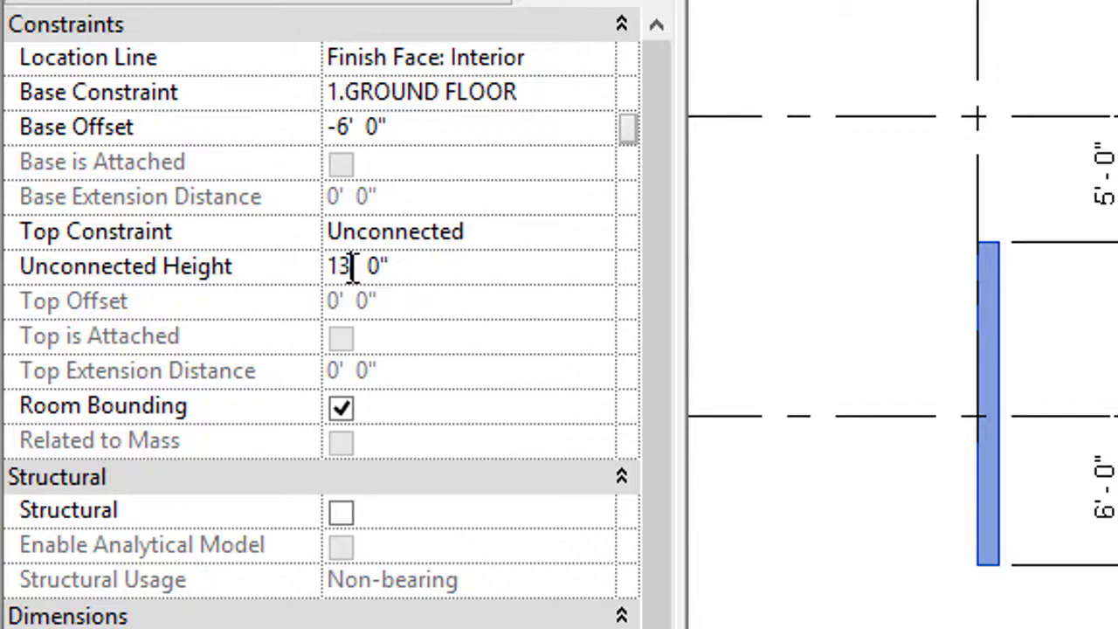
Change the wall's Base Offset from -6' 0" to 0' 0" and deselect it.
click(353, 133)
key(BackSpace)
key(BackSpace)
text(0)
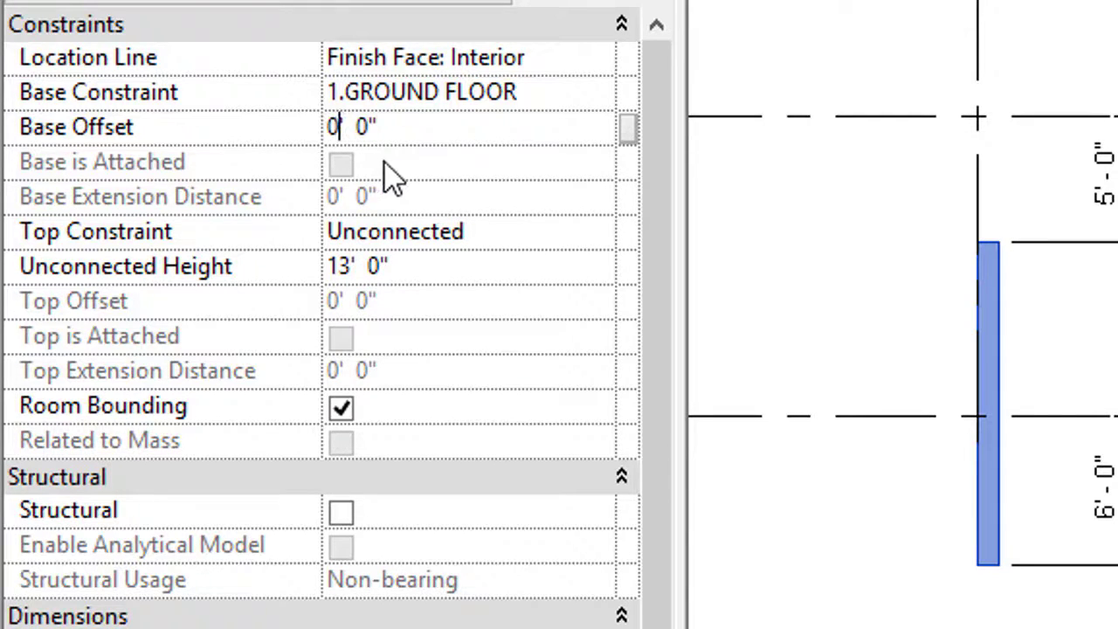
key(Return)
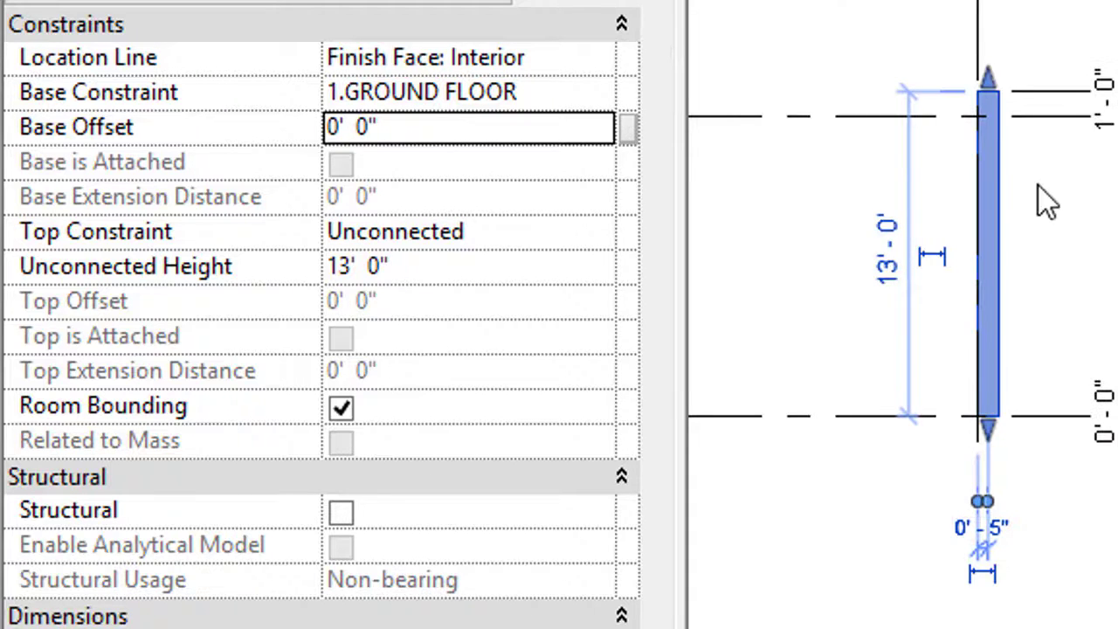
scroll(1091, 211, up, 1)
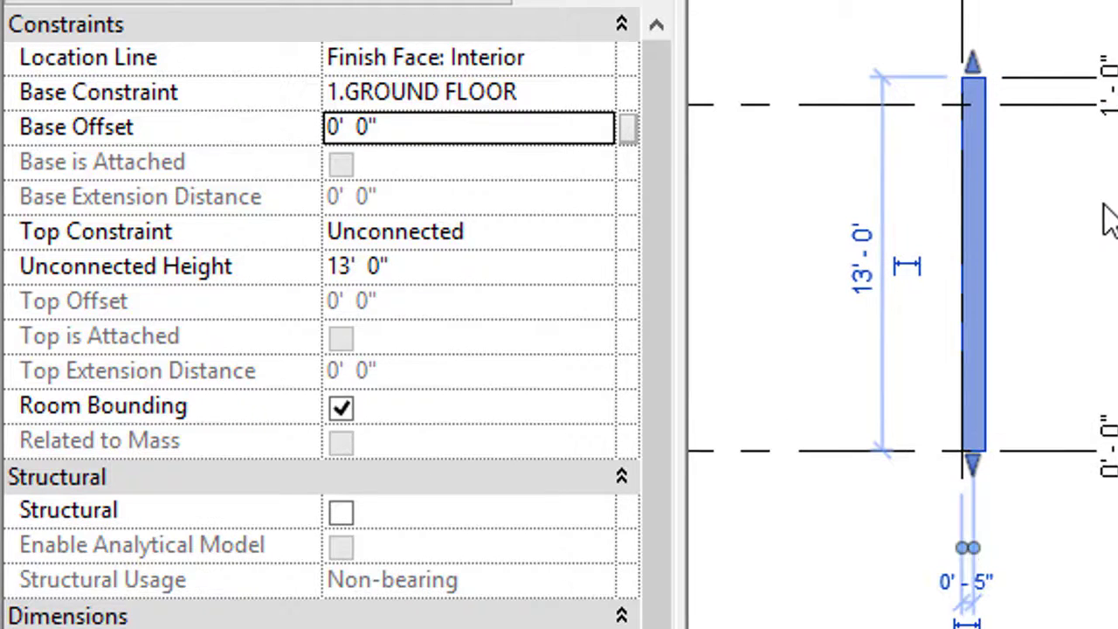
key(Escape)
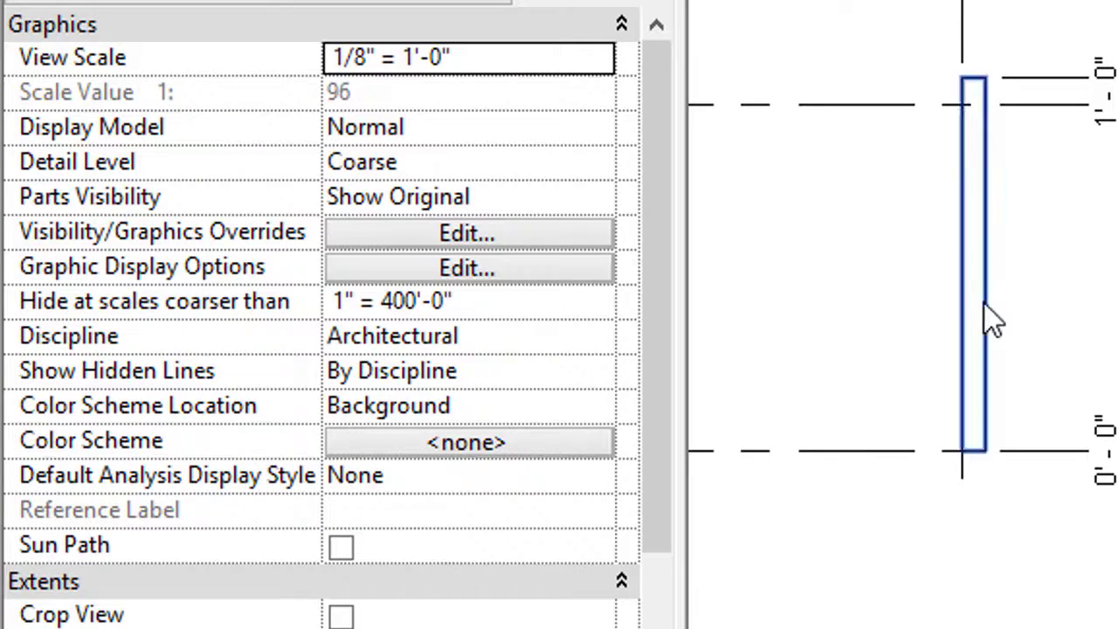
Raise the wall's Unconnected Height to 23' 0".
click(991, 246)
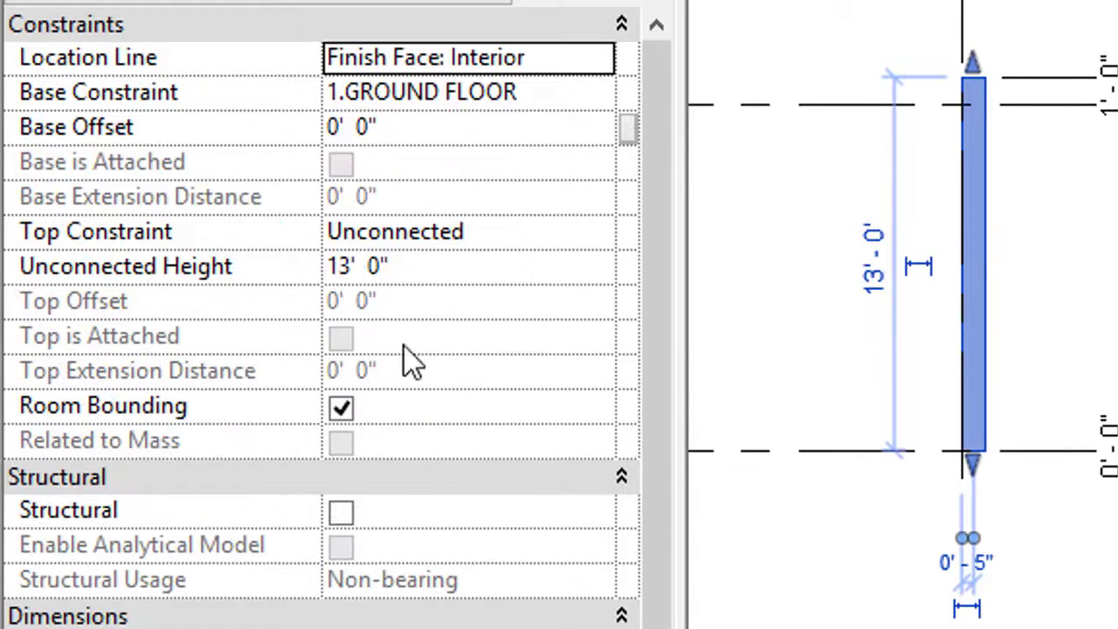
click(346, 268)
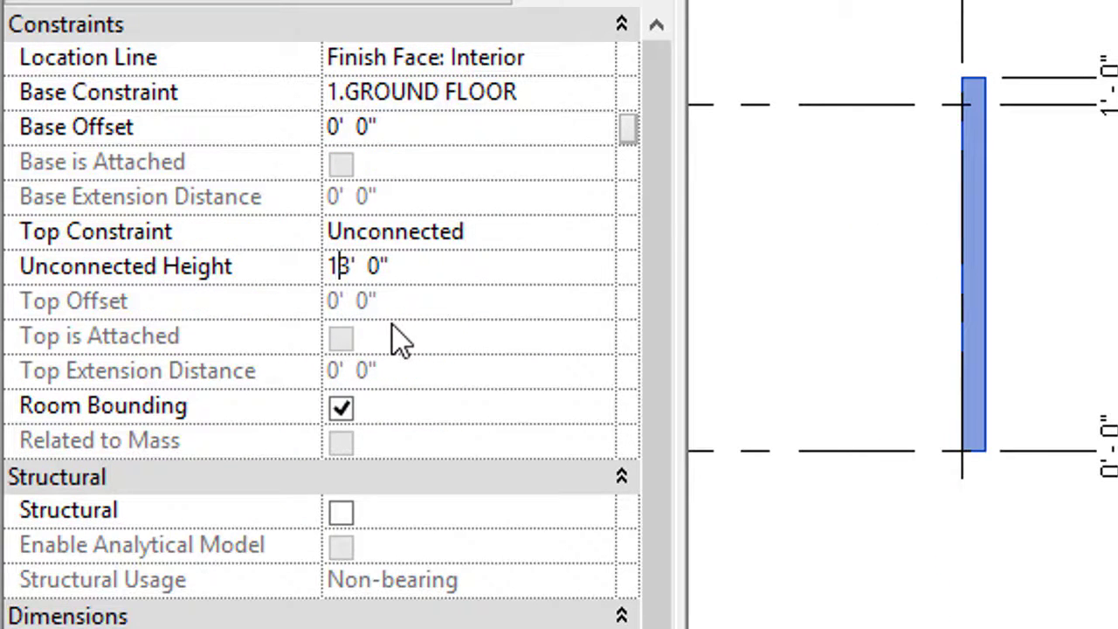
text(23)
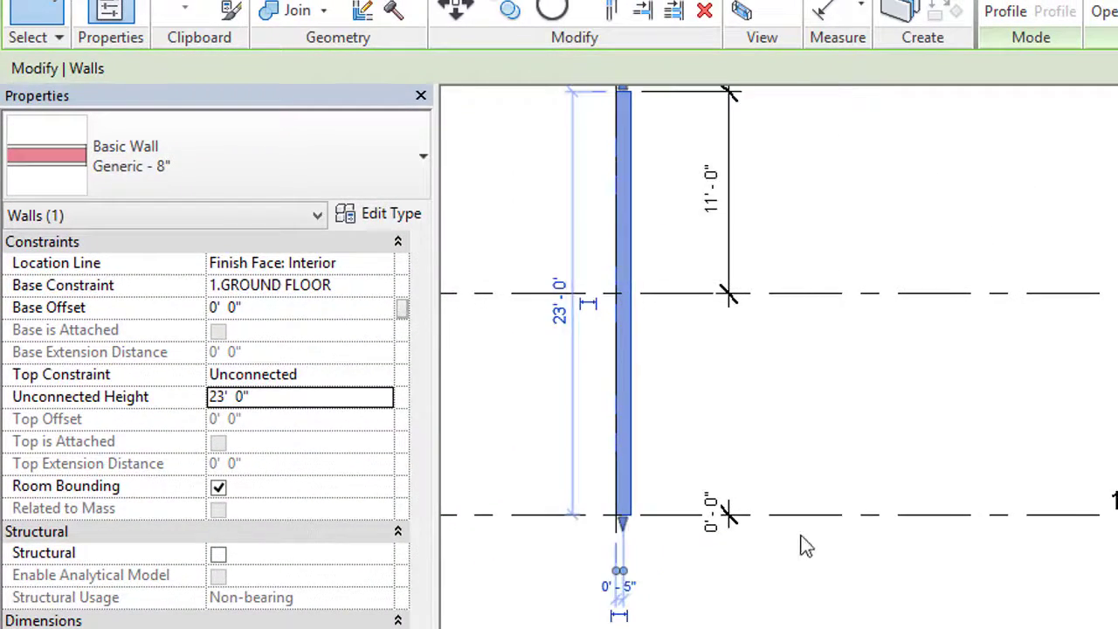
click(808, 489)
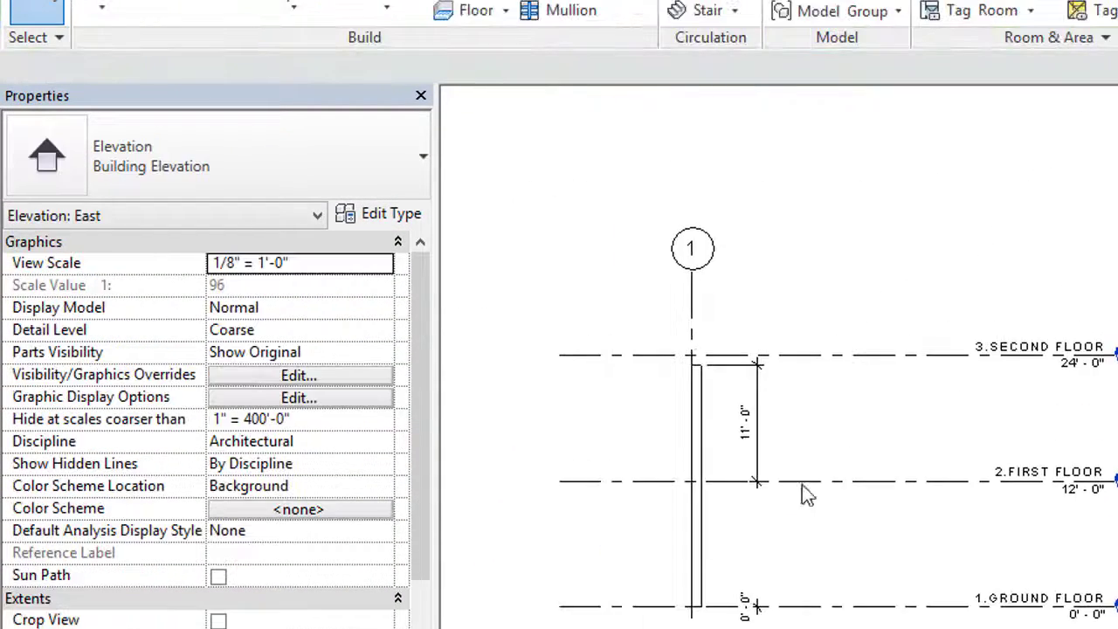
Check the wall reaching 3.SECOND FLOOR in the East elevation, then return to the 1.GROUND FLOOR plan.
click(696, 581)
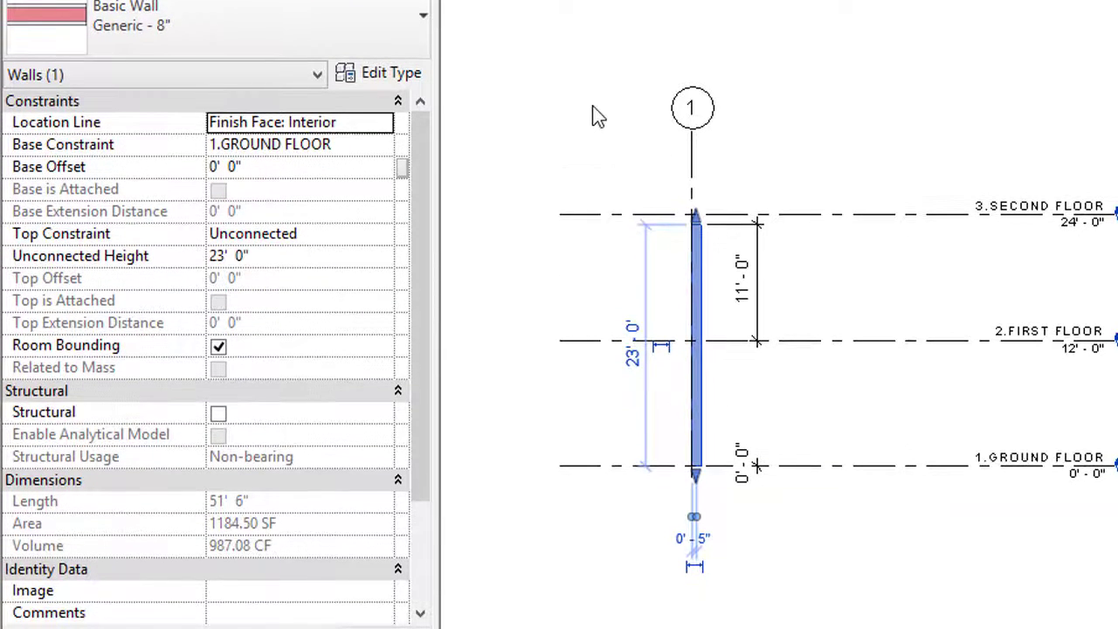
click(600, 119)
scroll(765, 158, down, 2)
middle_drag(787, 157, 779, 221)
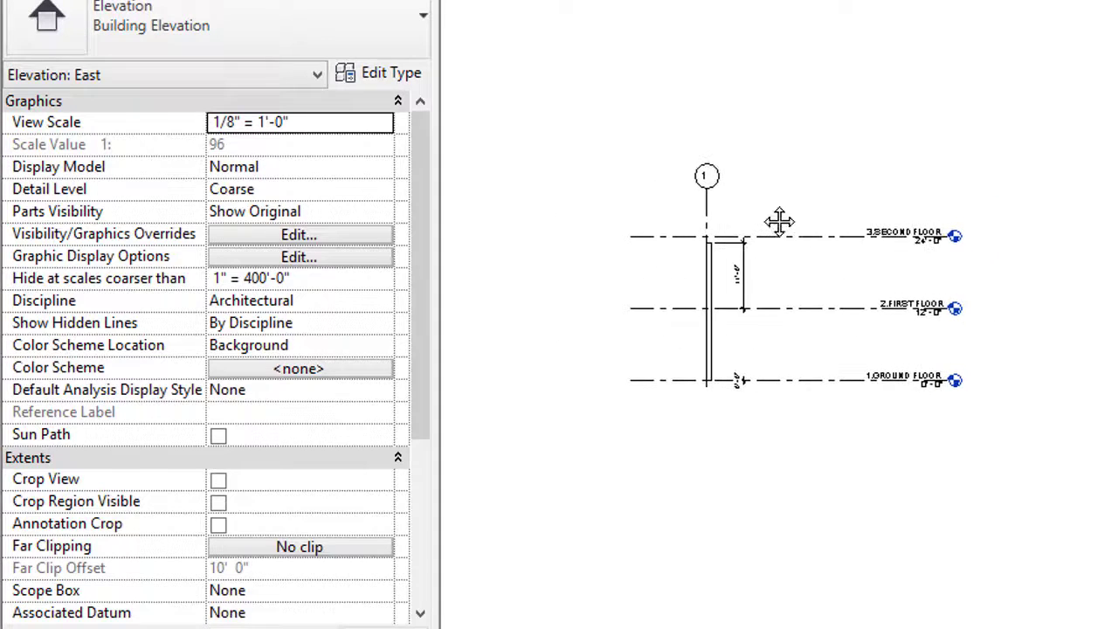
double_click(955, 381)
scroll(914, 326, down, 1)
middle_drag(948, 386, 922, 379)
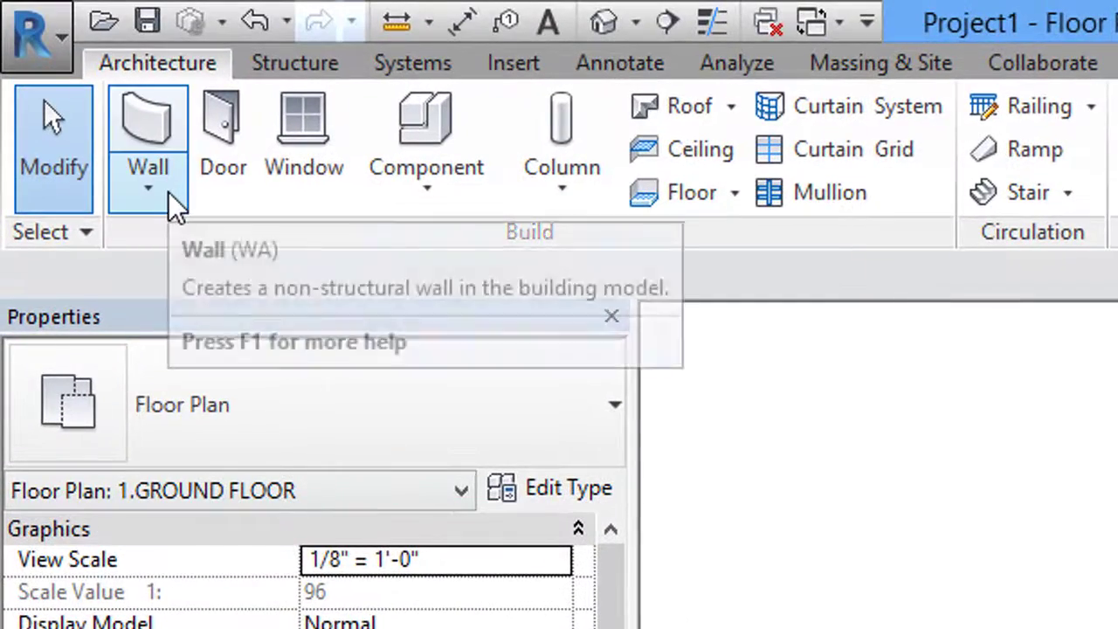
Draw architectural walls closing a rectangle from the existing wall's left end.
click(175, 207)
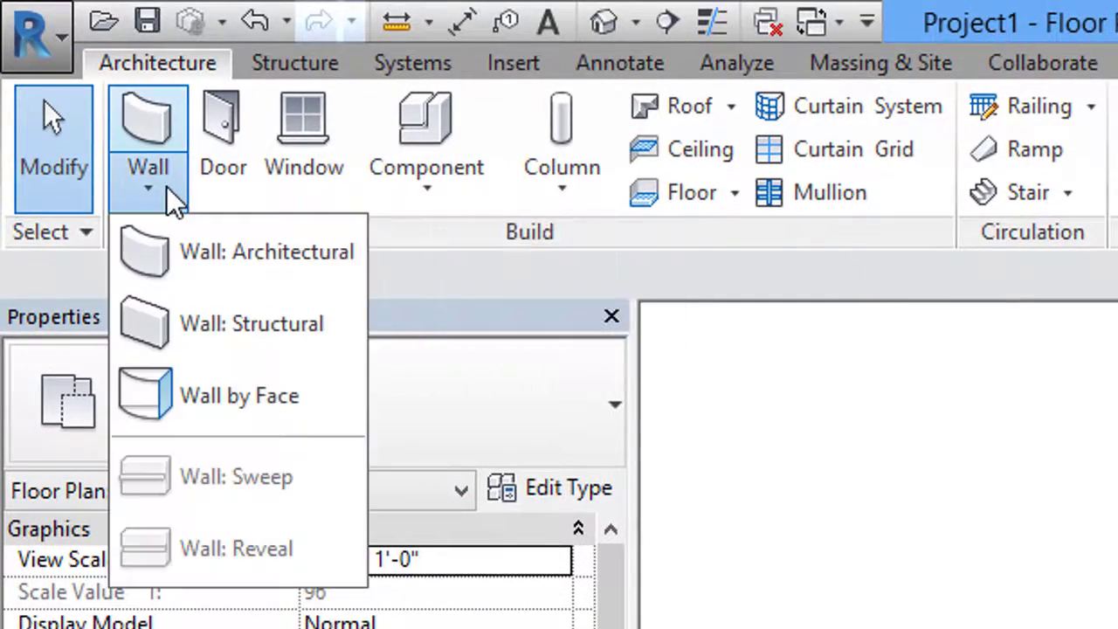
click(212, 262)
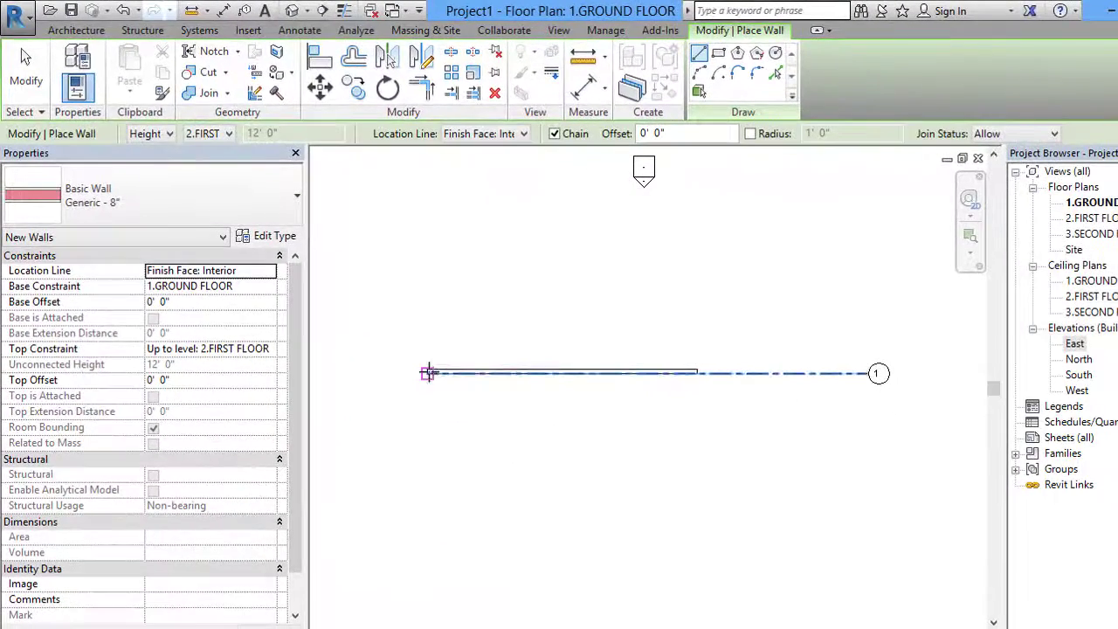
click(427, 369)
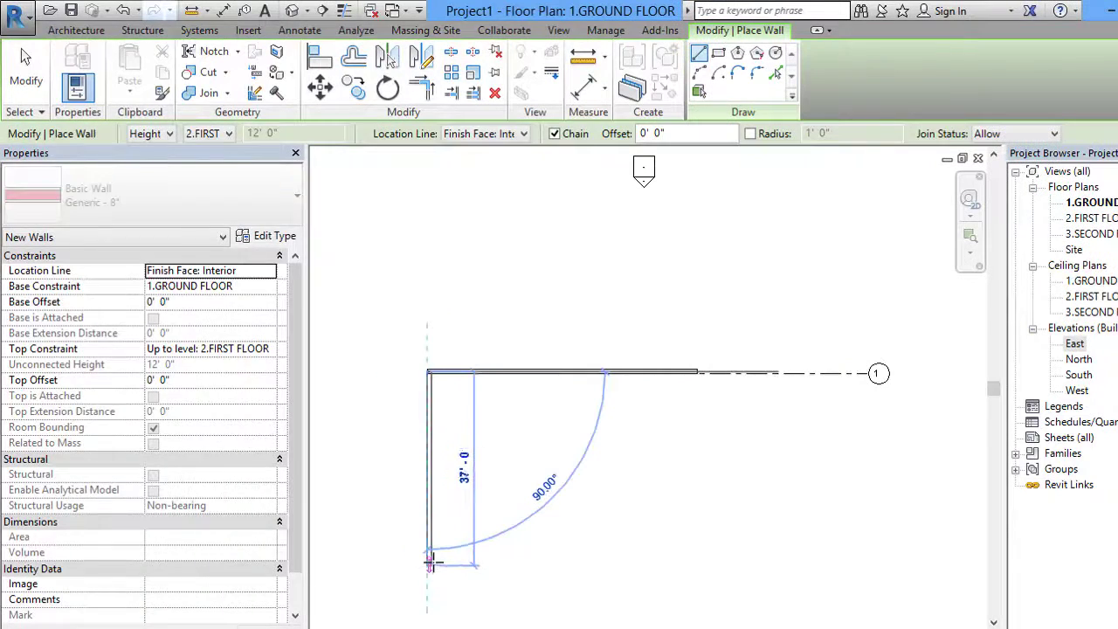
click(430, 546)
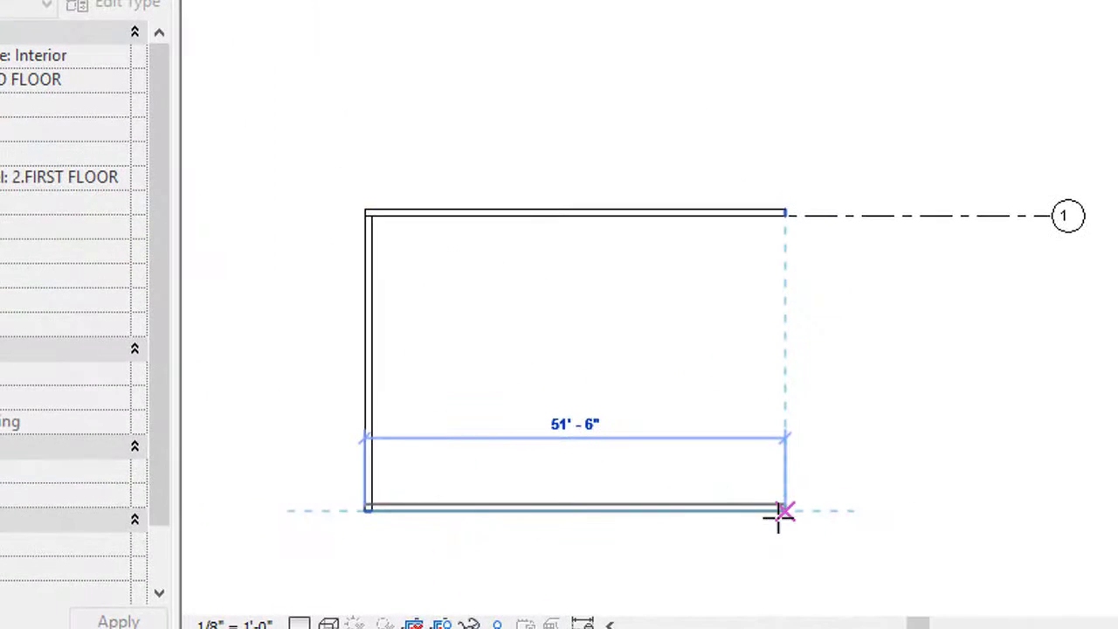
click(786, 218)
click(786, 213)
right_click(861, 80)
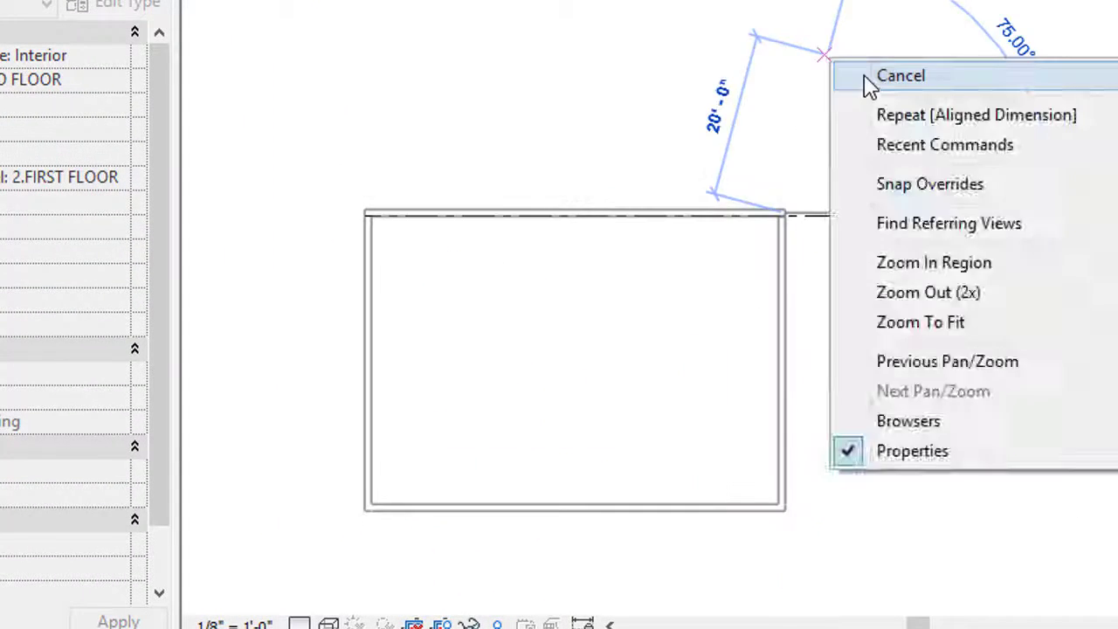
click(882, 77)
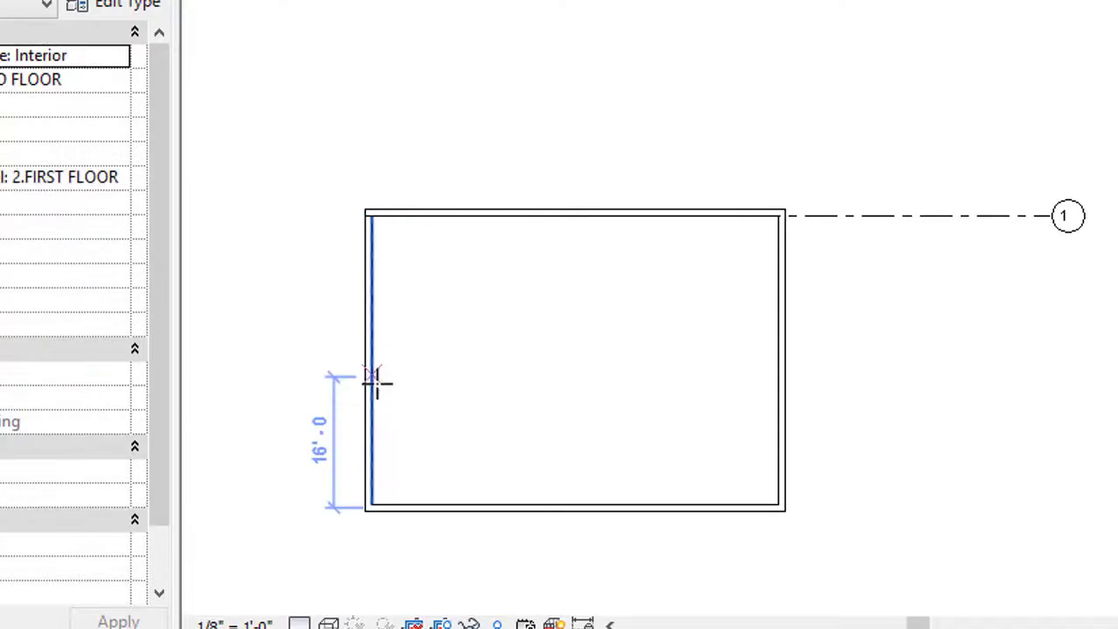
Add a horizontal partition across the middle and a vertical partition in the upper half.
click(373, 381)
click(777, 381)
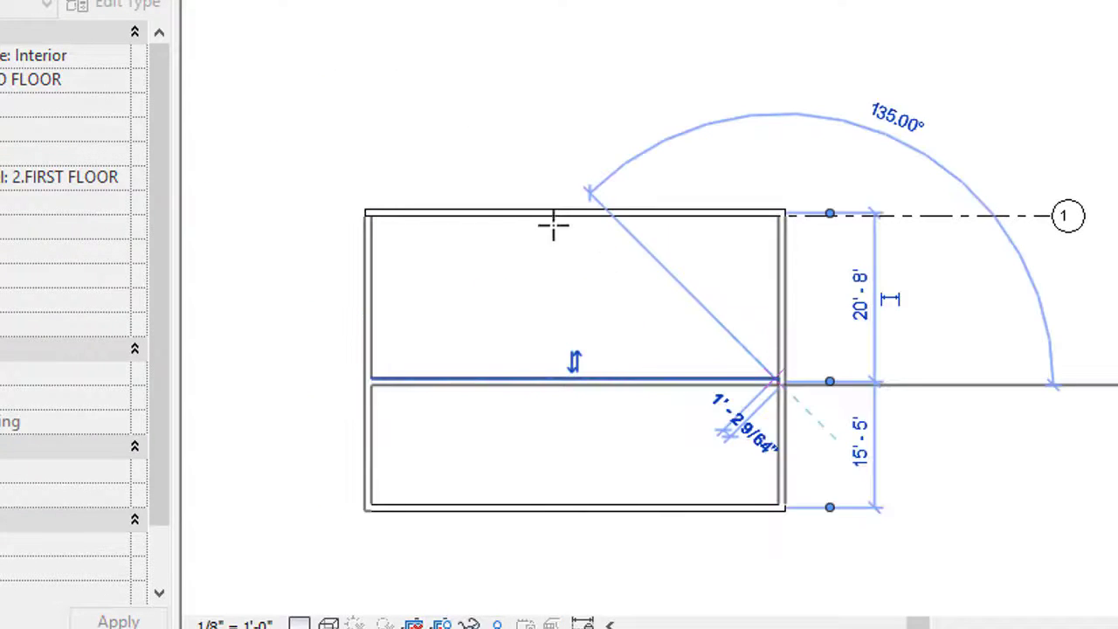
key(Escape)
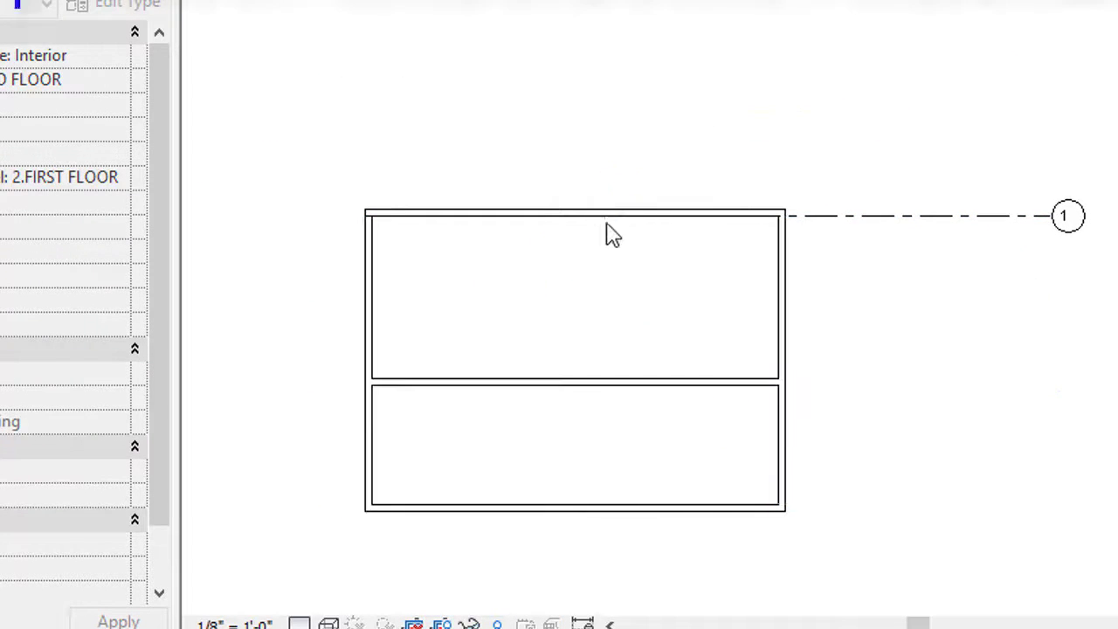
click(576, 217)
click(574, 378)
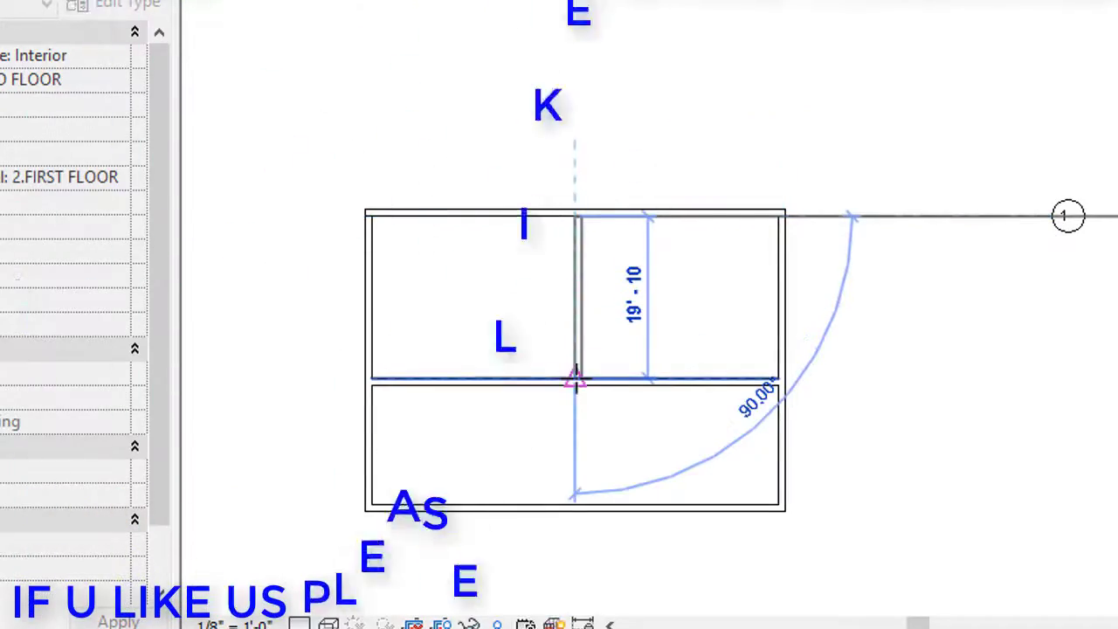
right_click(621, 123)
click(681, 131)
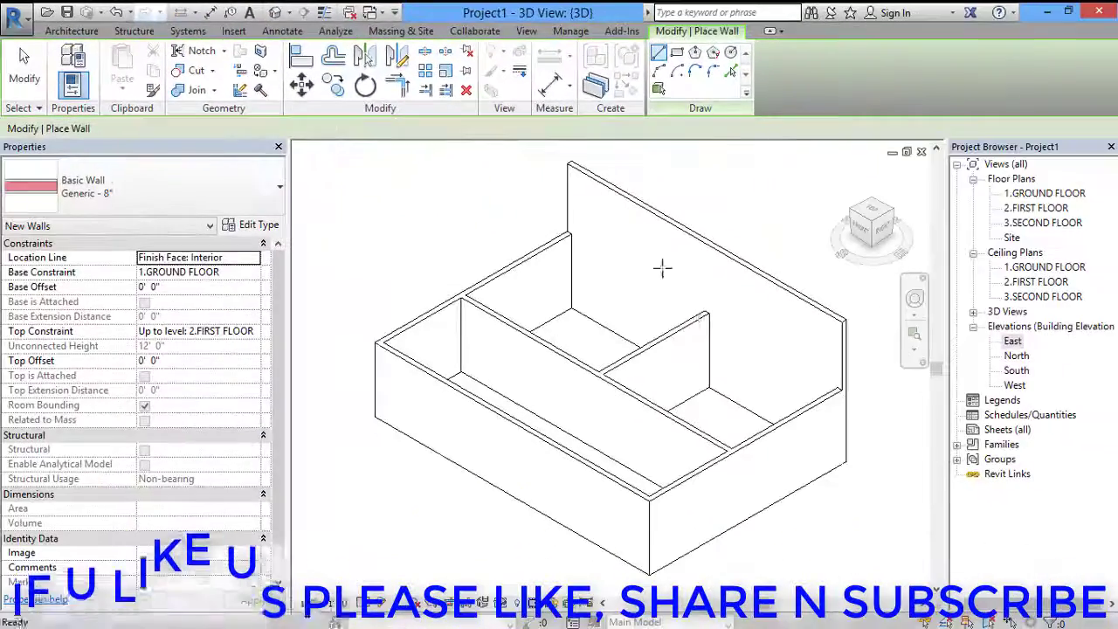
In 3D, top the tall back wall at 2.FIRST FLOOR and switch to Realistic visual style.
scroll(690, 301, down, 2)
scroll(690, 301, down, 2)
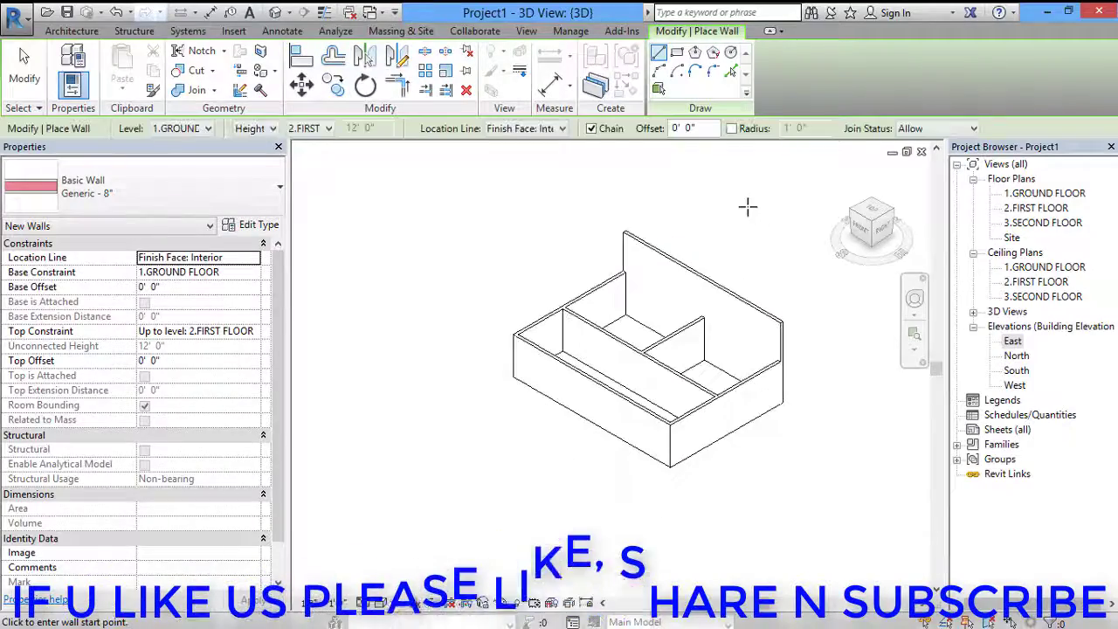
right_click(744, 206)
click(772, 217)
click(690, 299)
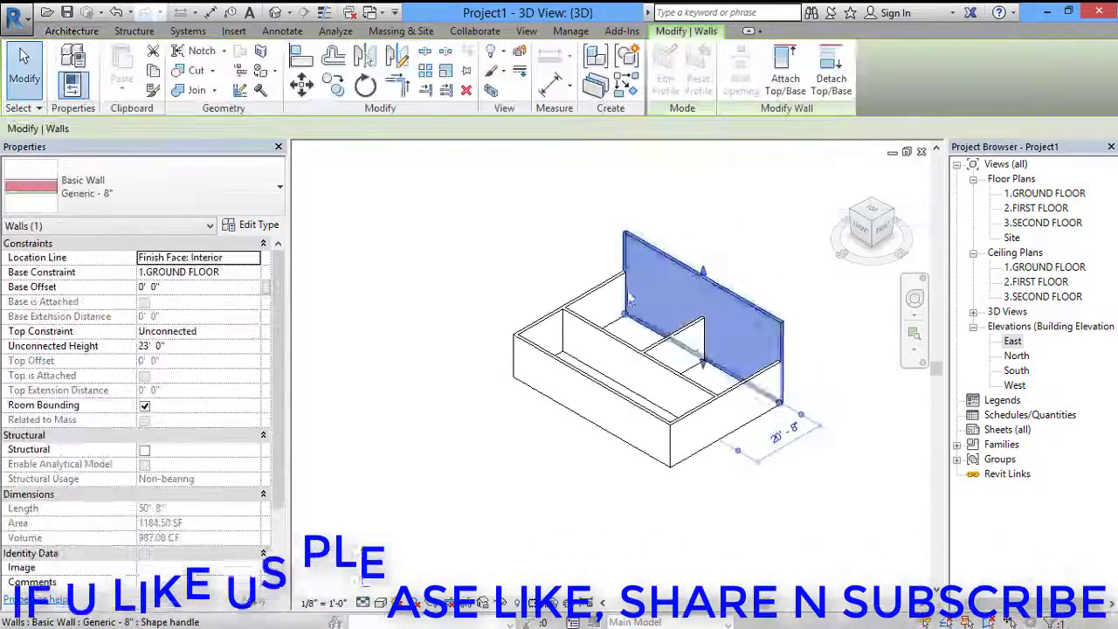
click(252, 331)
click(234, 372)
key(Escape)
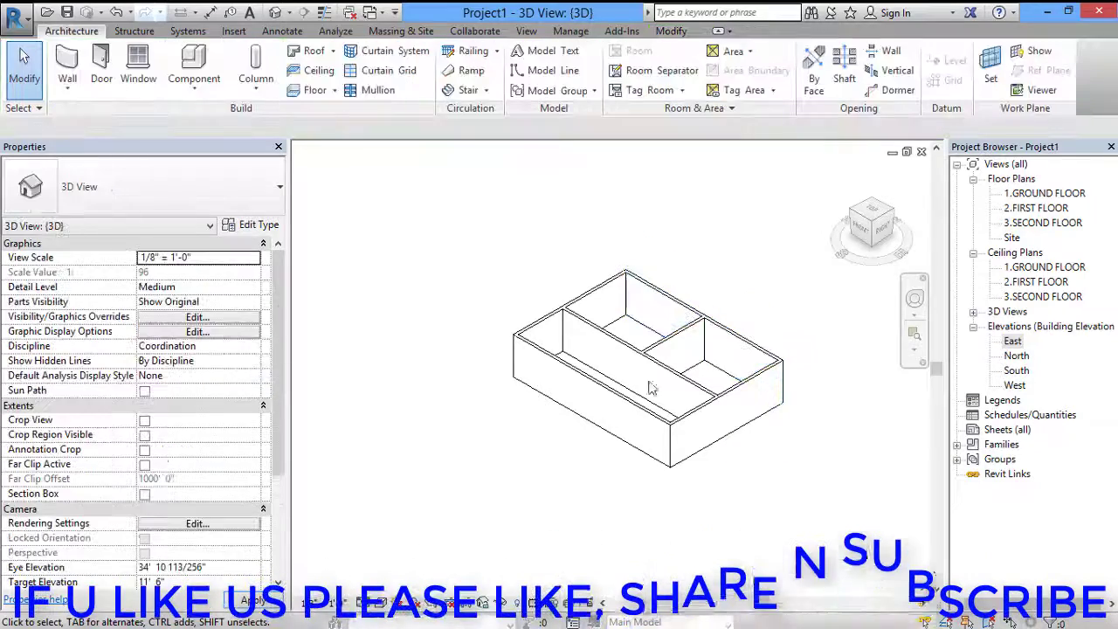
click(380, 601)
click(410, 569)
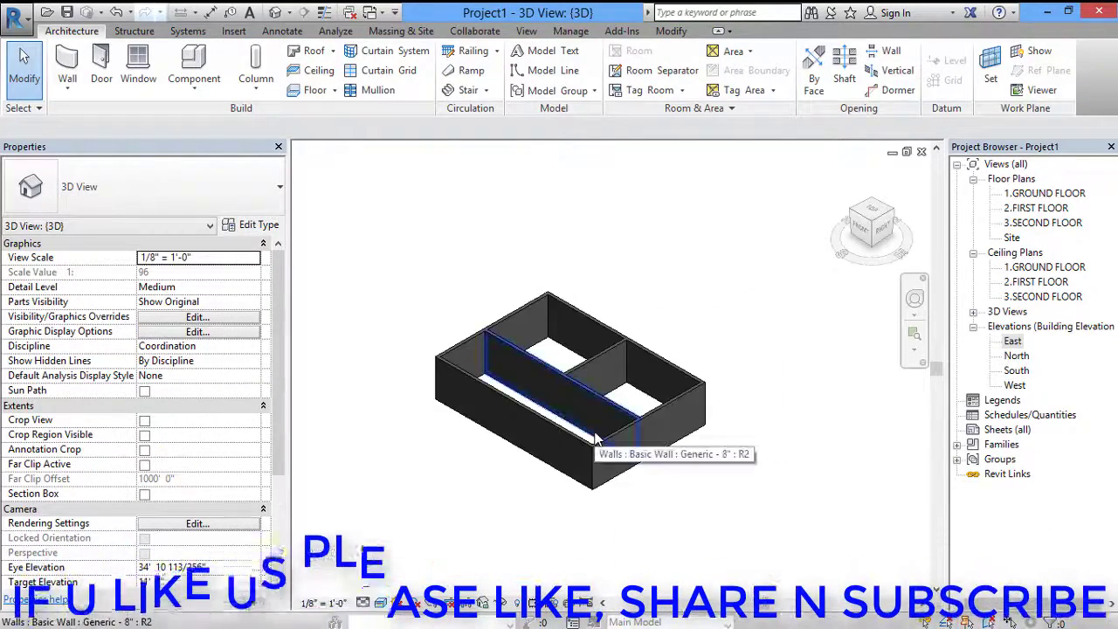